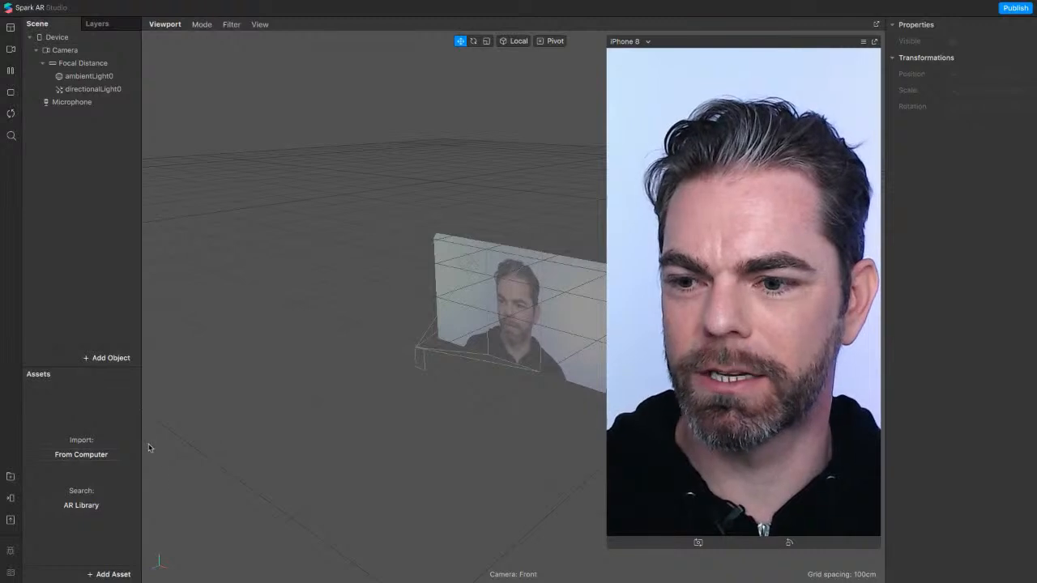
Import the four ball images, Ball01.png through Ball04.png, from the Selfie folder as textures.
left_click(93, 465)
left_click_drag(421, 105, 272, 102)
left_click(272, 110)
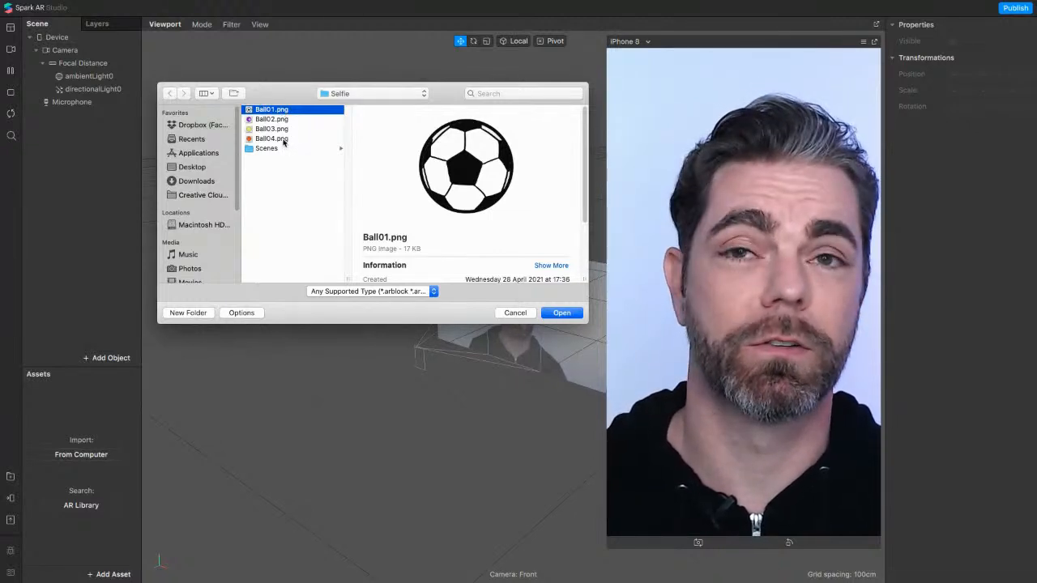
left_click(272, 139, "shift")
left_click(561, 315)
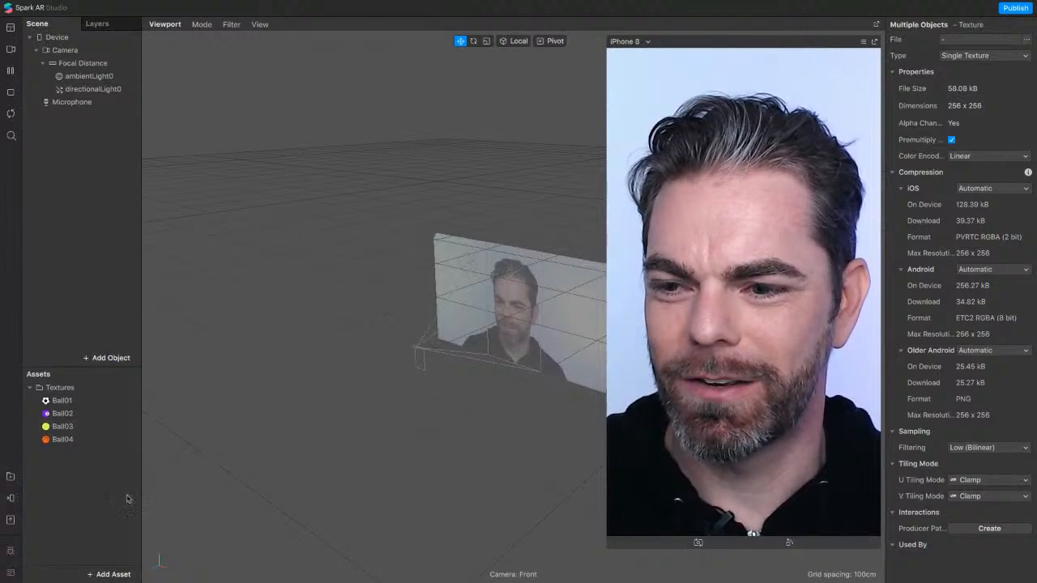
Add a Particle System object to the scene.
left_click(112, 358)
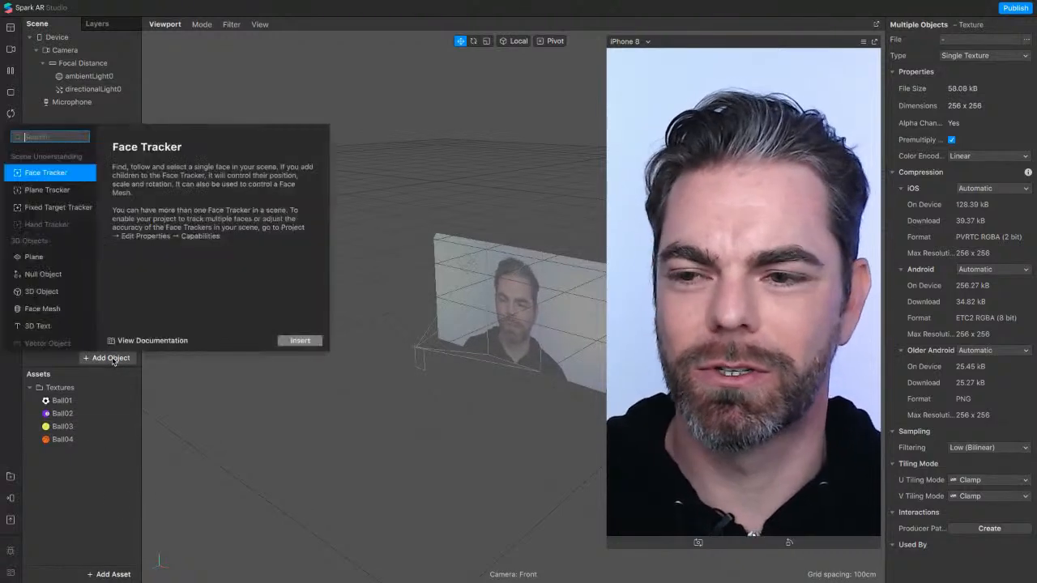
scroll(61, 283, "down", 5)
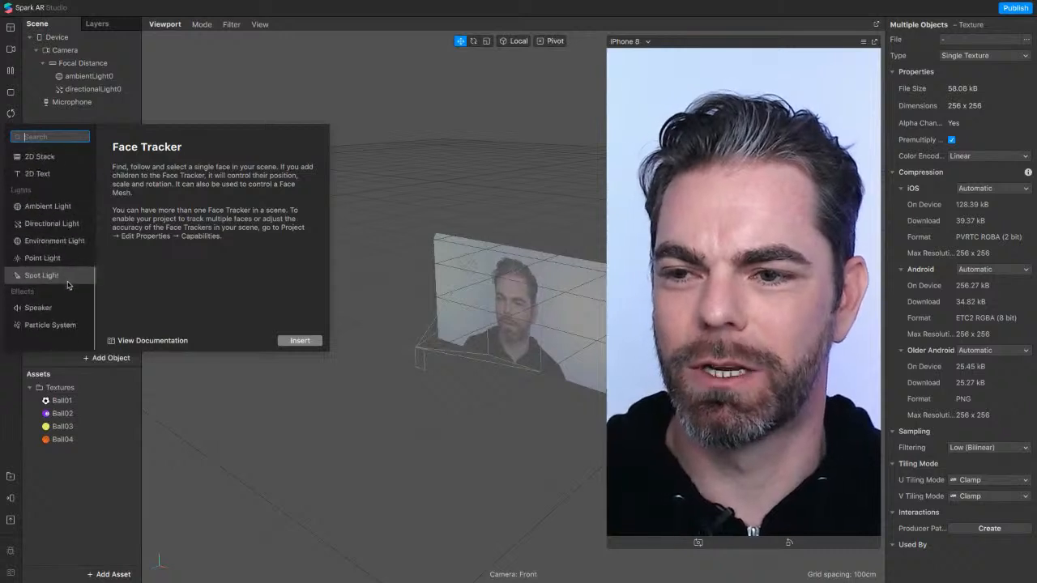
left_click(70, 327)
left_click(300, 341)
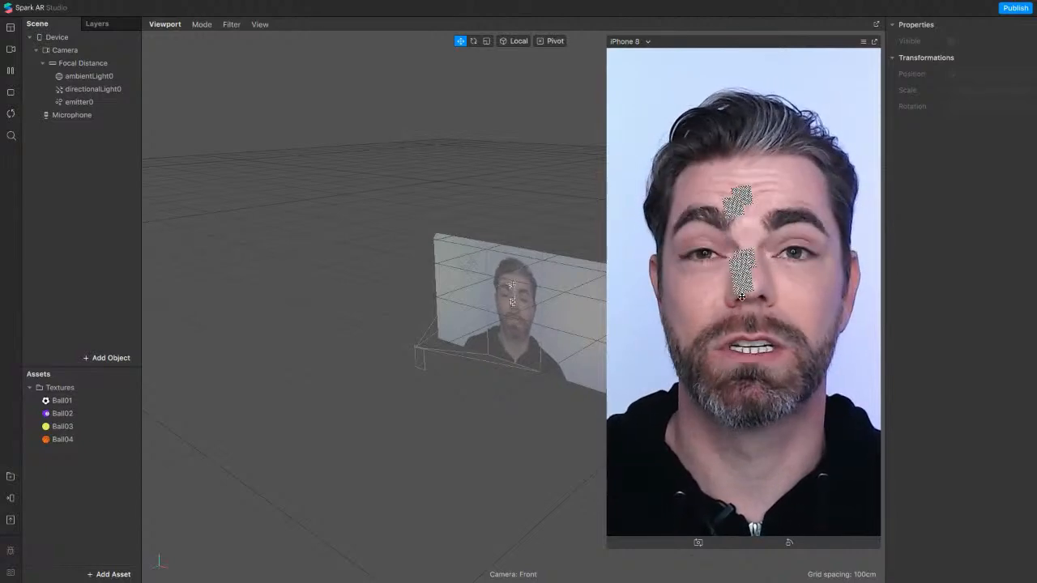
Move the particle emitter down along its vertical axis to a Y position of about -0.2.
scroll(539, 300, "up", 10)
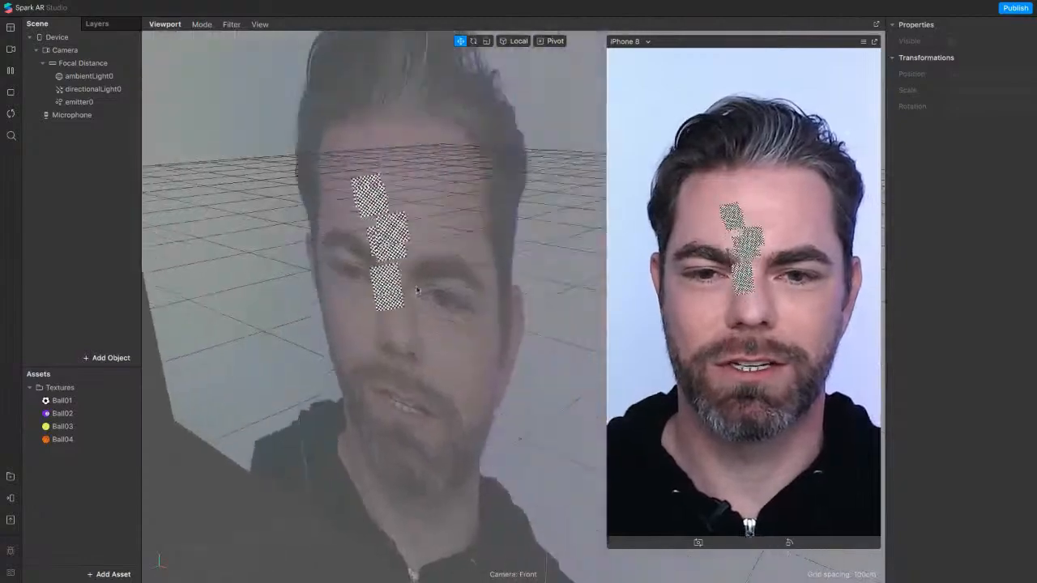
left_click_drag(417, 290, 523, 236, "alt")
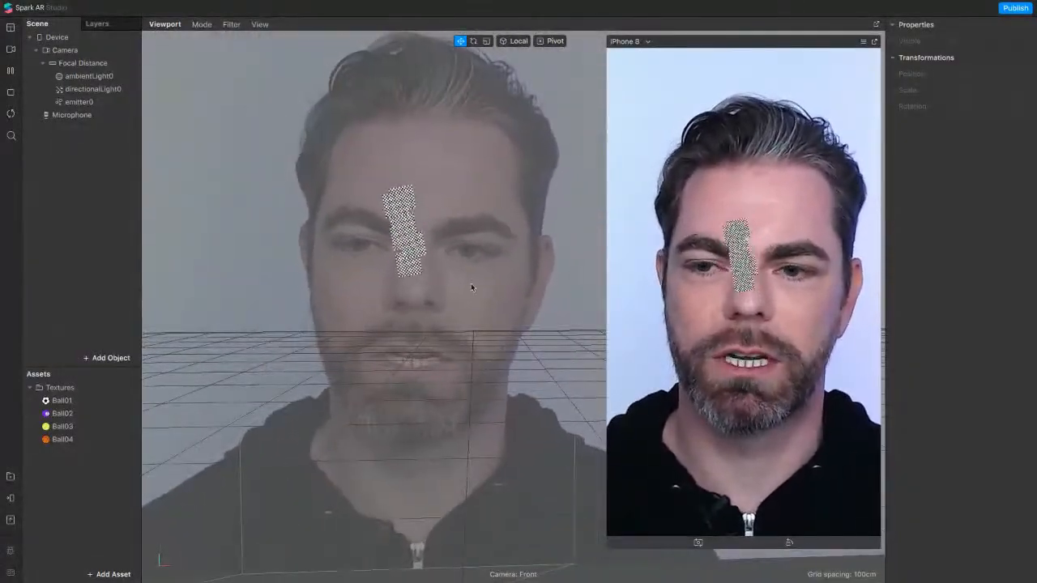
left_click(89, 105)
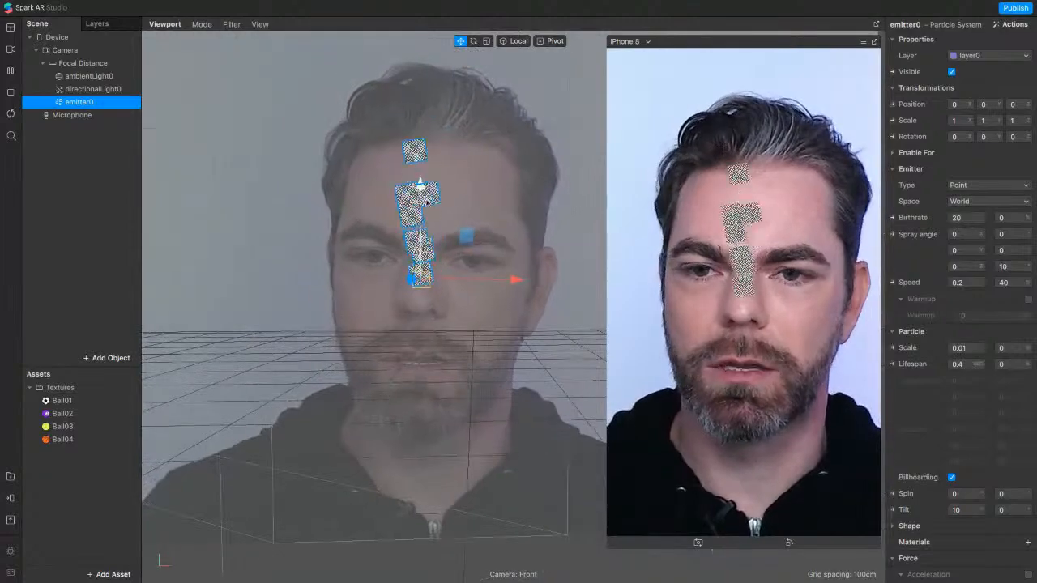
left_click_drag(419, 182, 427, 458)
Change the type of emitter0 from a single point to Line.
middle_click_drag(466, 379, 462, 324)
left_click_drag(463, 324, 355, 368, "alt")
scroll(356, 369, "down", 5)
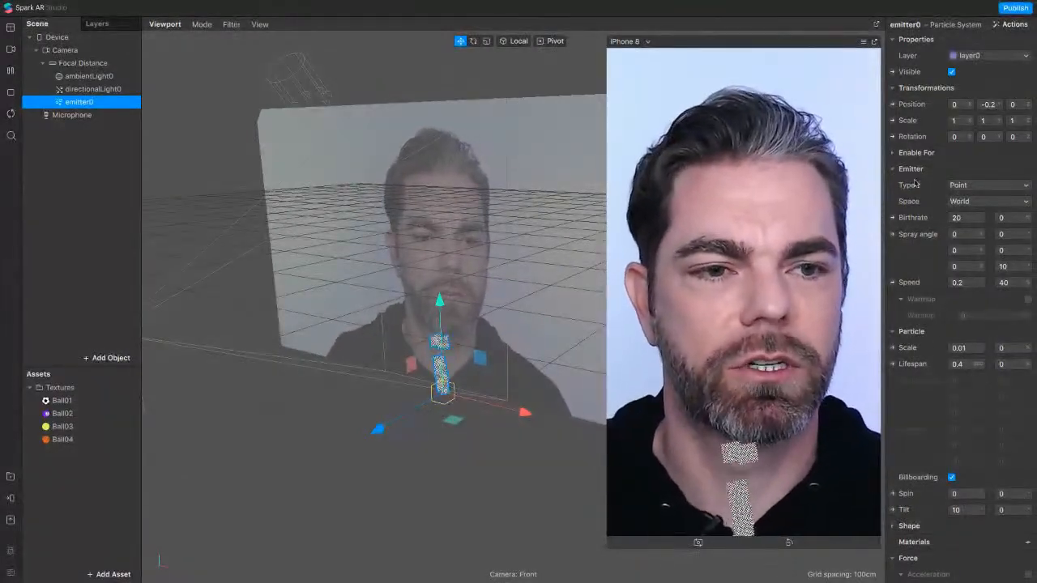
left_click(956, 186)
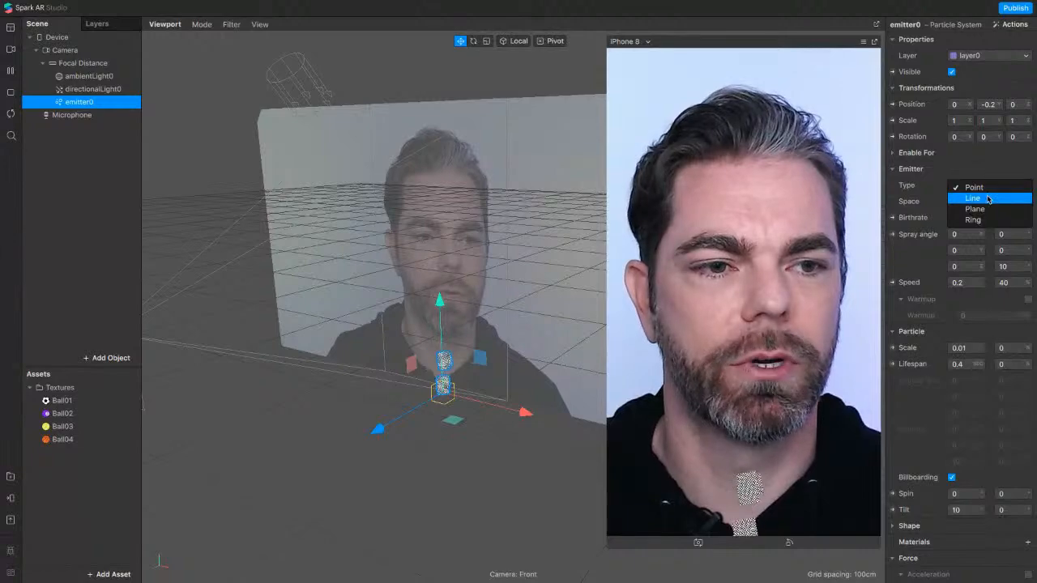
left_click(960, 200)
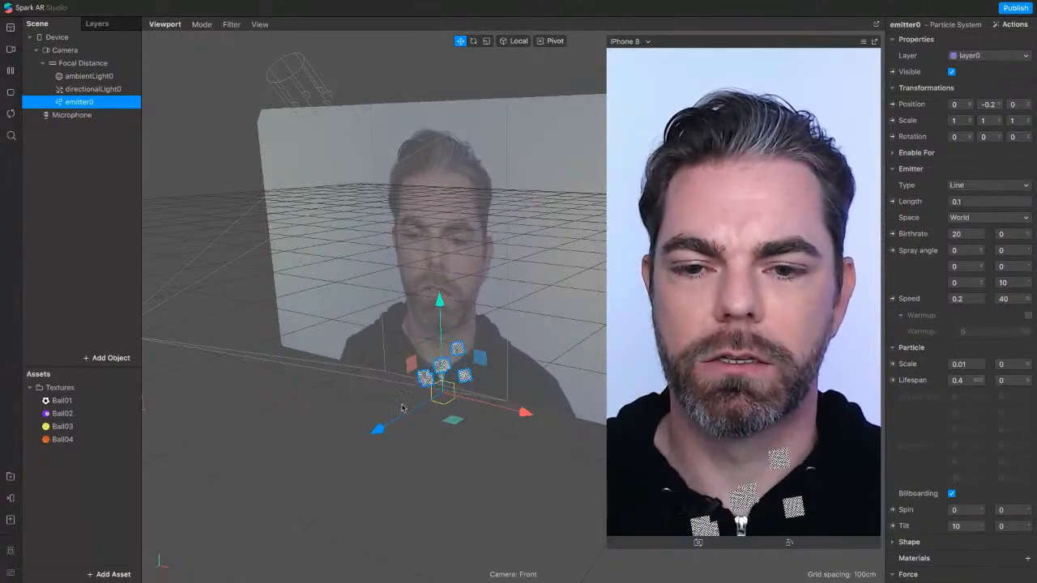
Set the line emitter's length to 0.4.
middle_click_drag(453, 436, 561, 358)
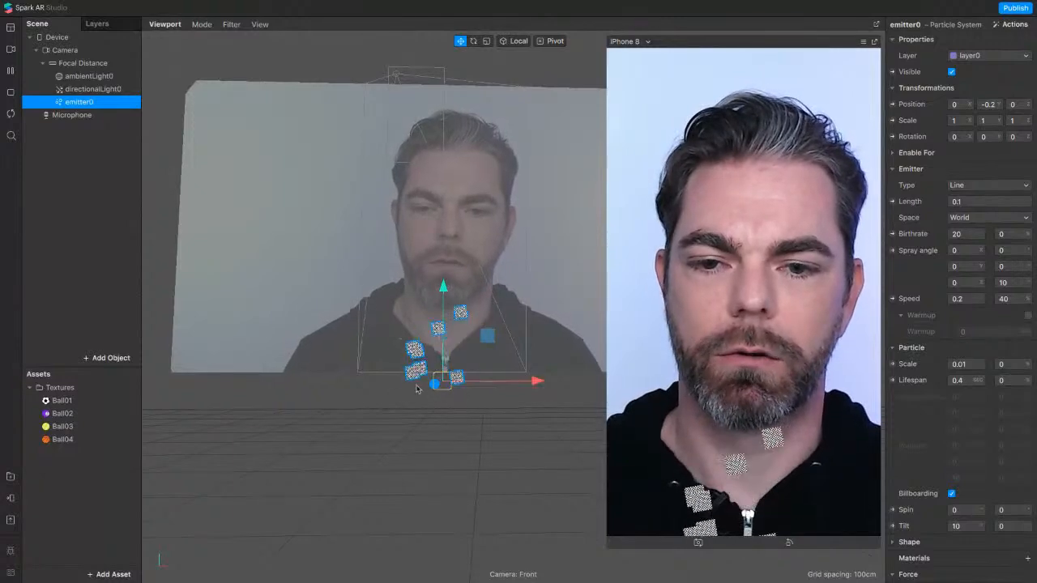
middle_click_drag(477, 430, 510, 420)
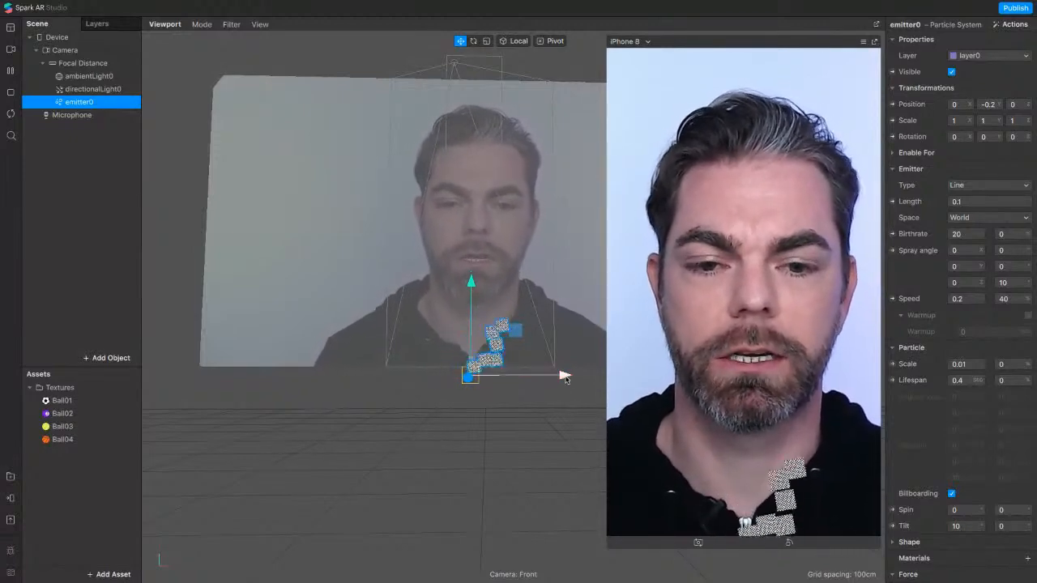
left_click_drag(539, 426, 340, 424)
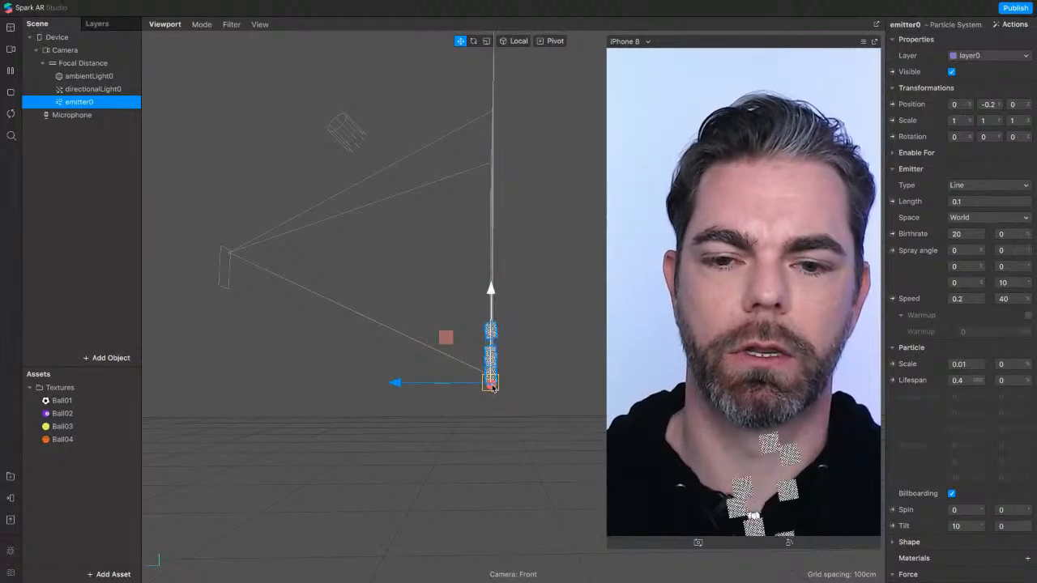
left_click_drag(472, 433, 496, 491)
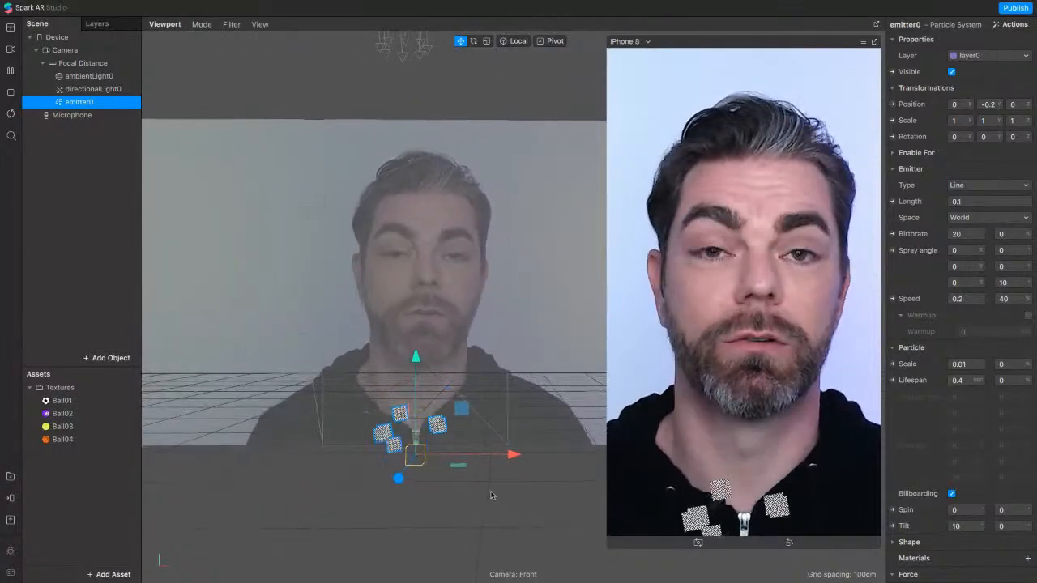
left_click(982, 202)
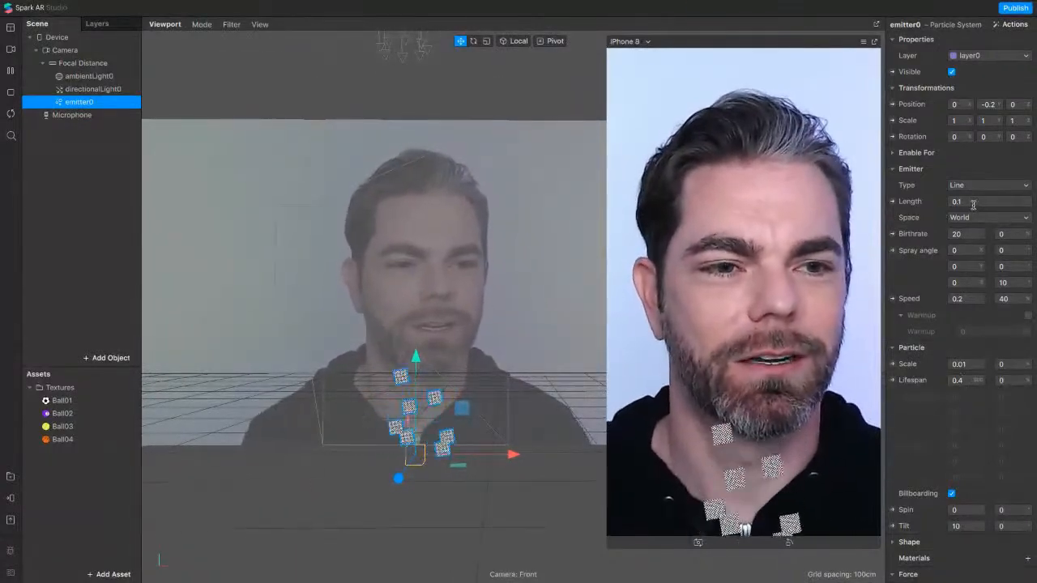
type("0.4")
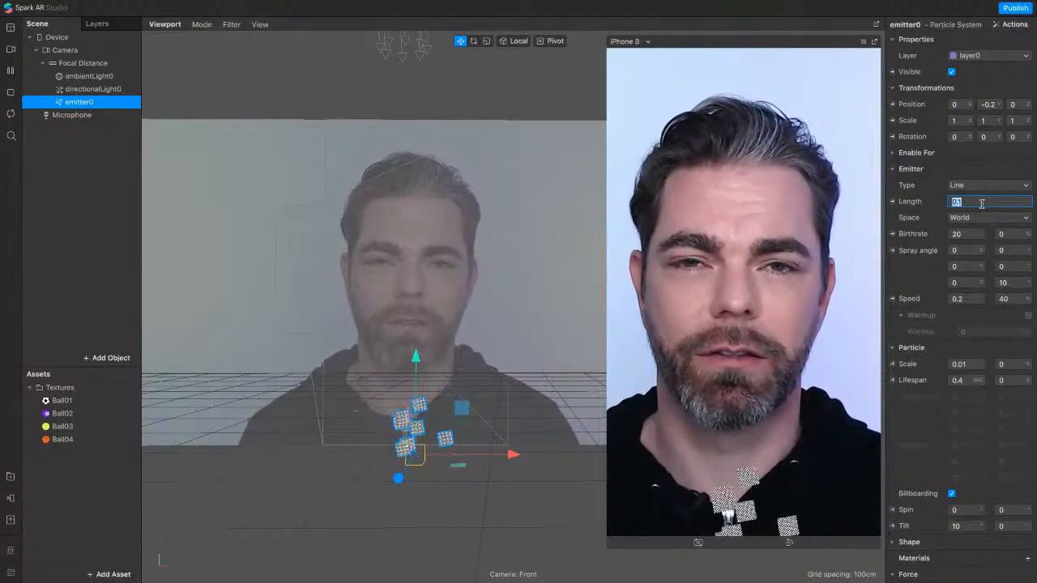
key("Return")
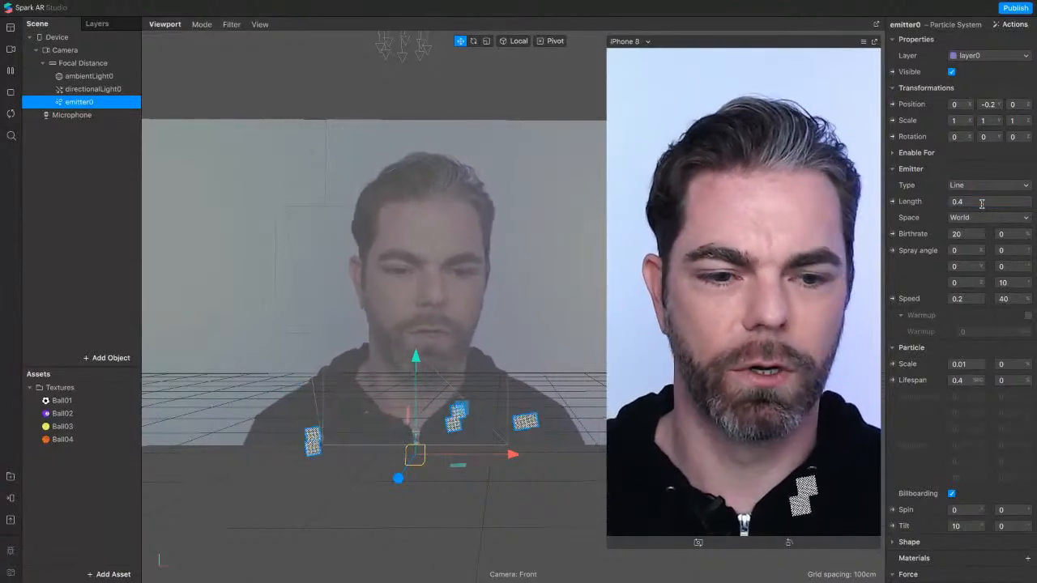
Set the particle lifespan of emitter0 to 2 seconds and give the emitter a new material.
left_click_drag(451, 492, 423, 499, "alt")
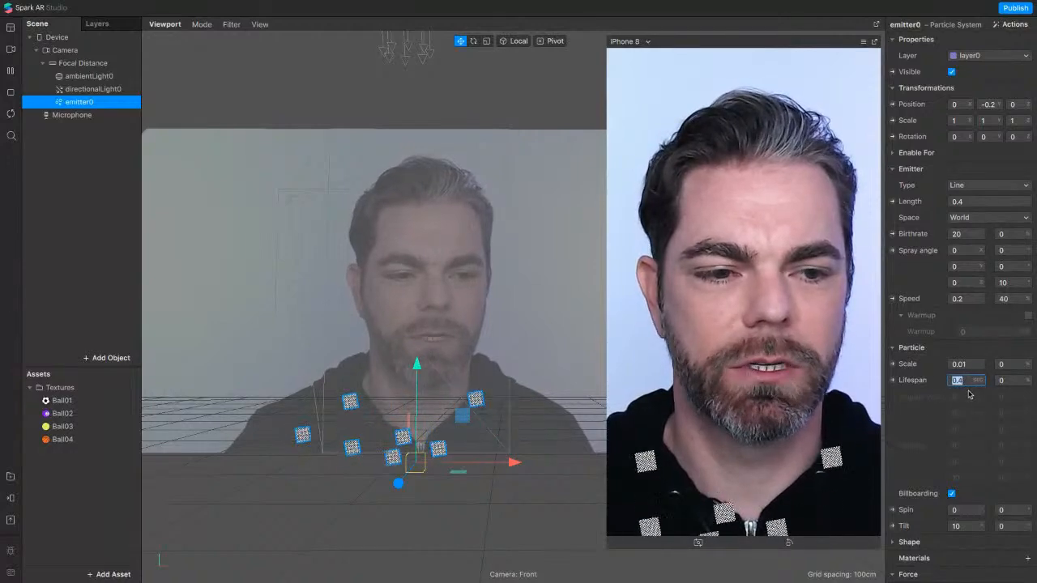
left_click(736, 408)
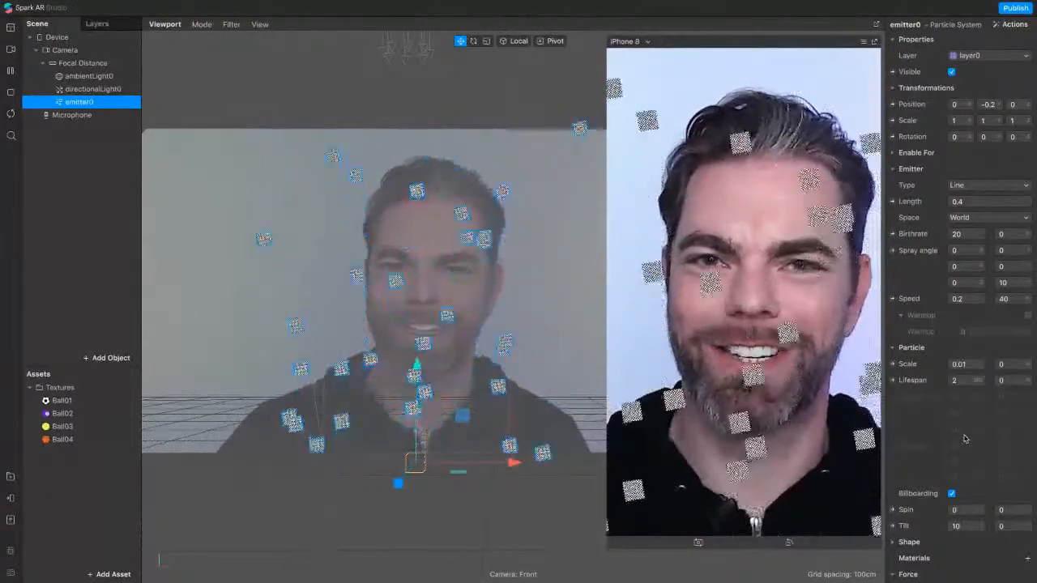
scroll(920, 435, "down", 3)
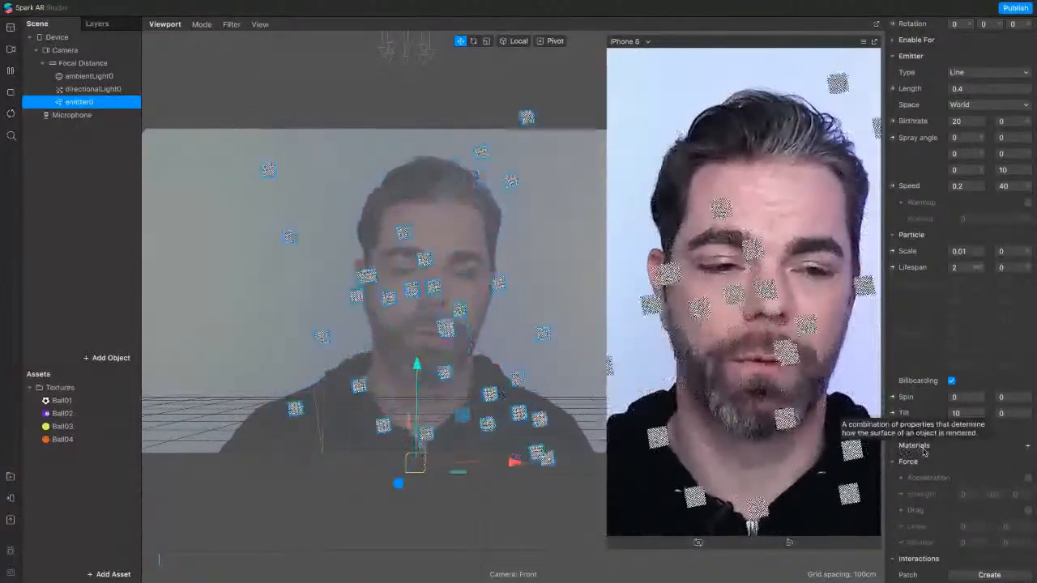
left_click(1028, 447)
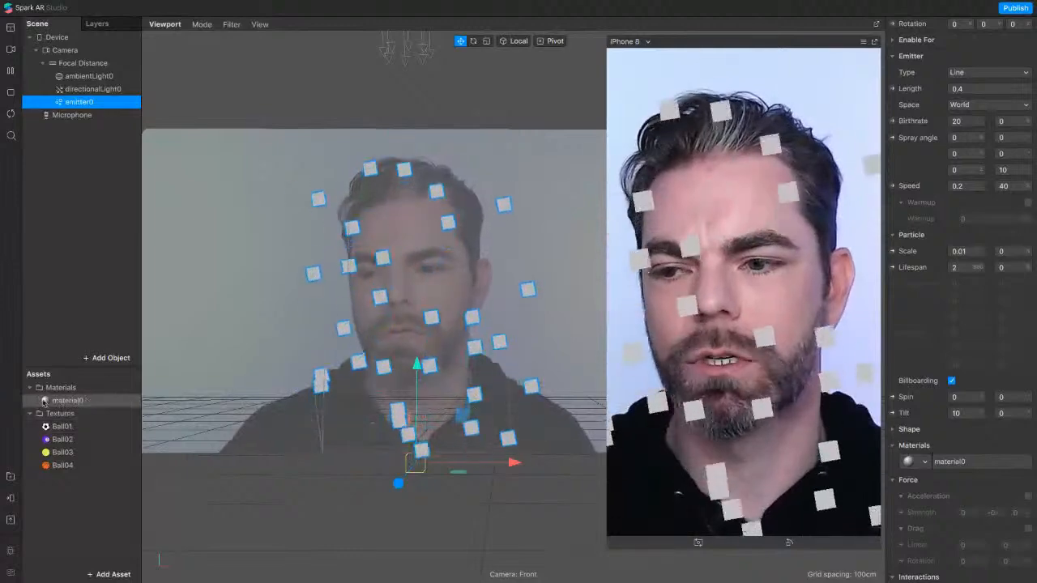
Assign the Ball01 image as the diffuse texture of the emitter's material.
left_click(952, 463)
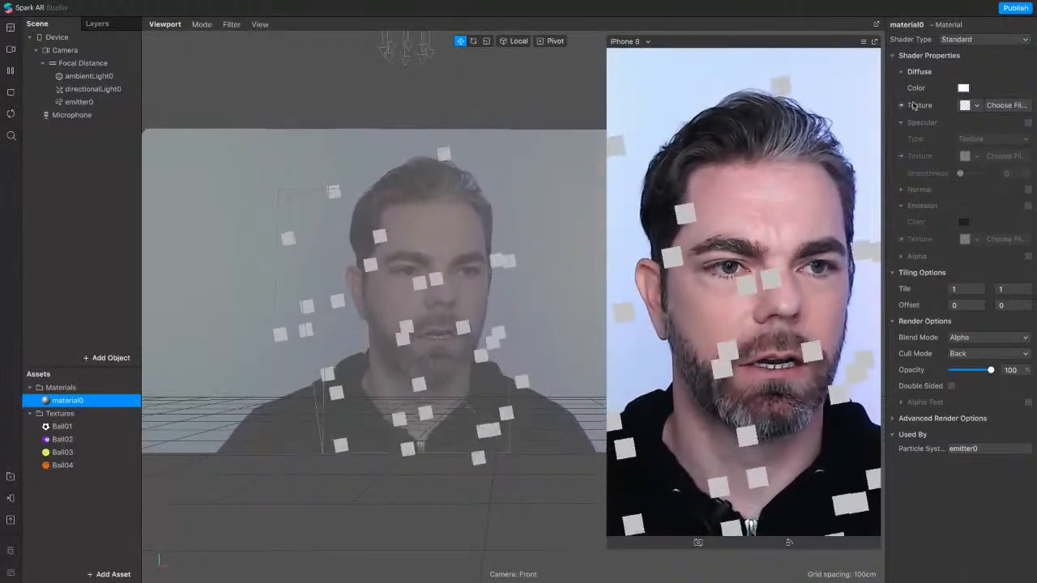
left_click(964, 106)
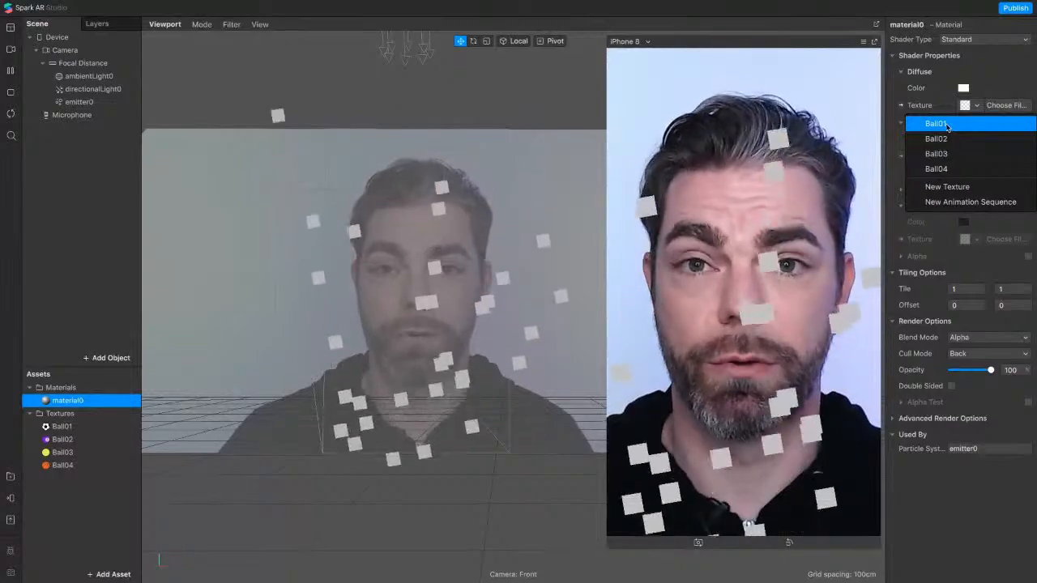
left_click(946, 124)
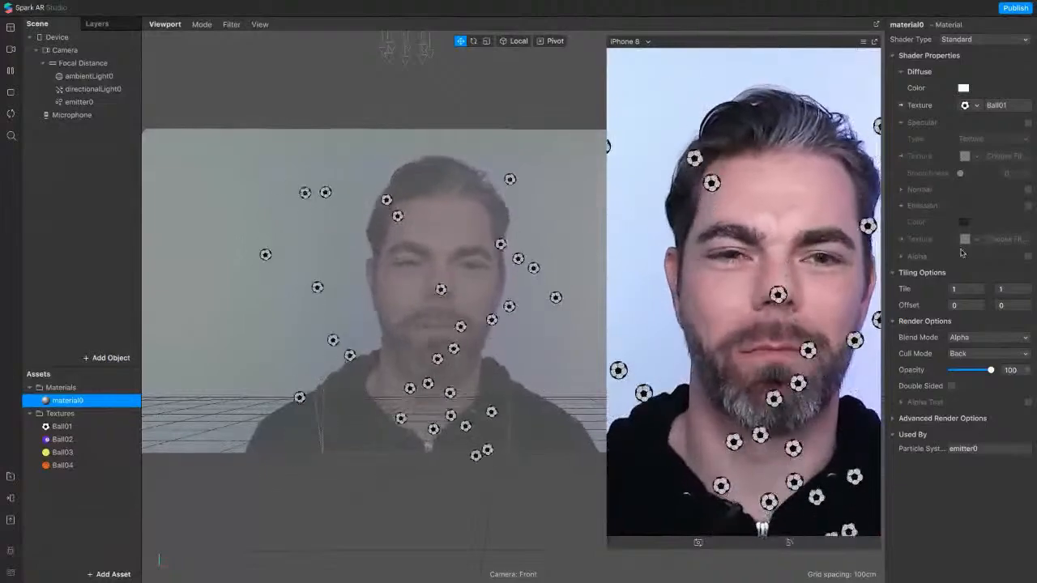
left_click(63, 427)
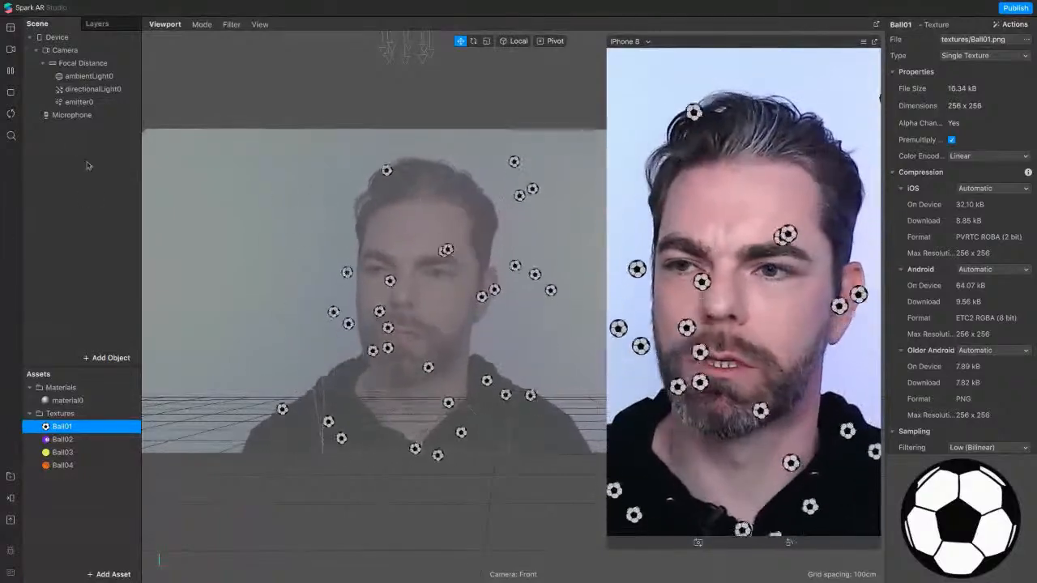
left_click(79, 103)
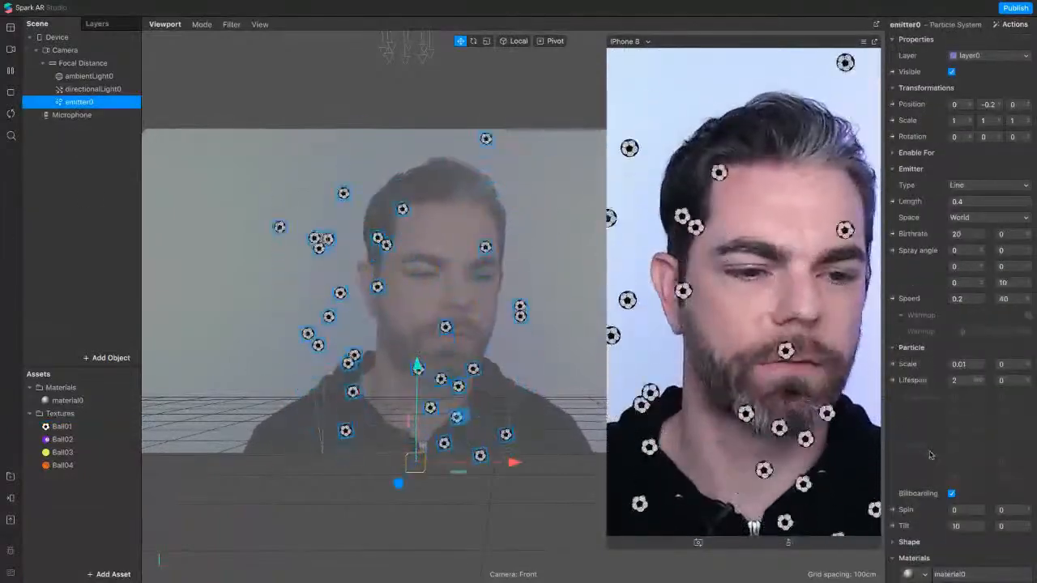
scroll(955, 451, "down", 3)
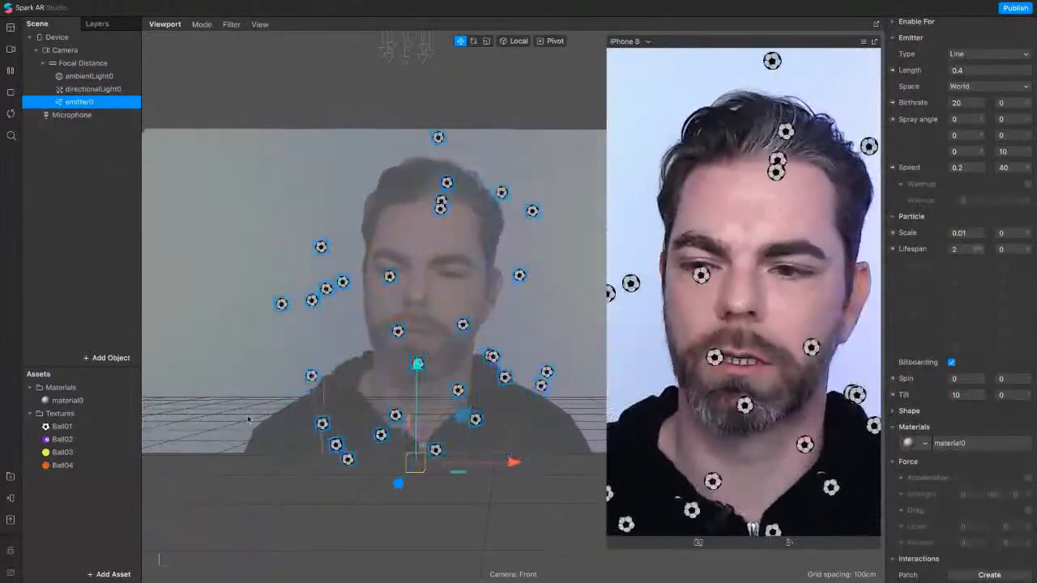
Set the shader type of material0 to Flat.
left_click(77, 402)
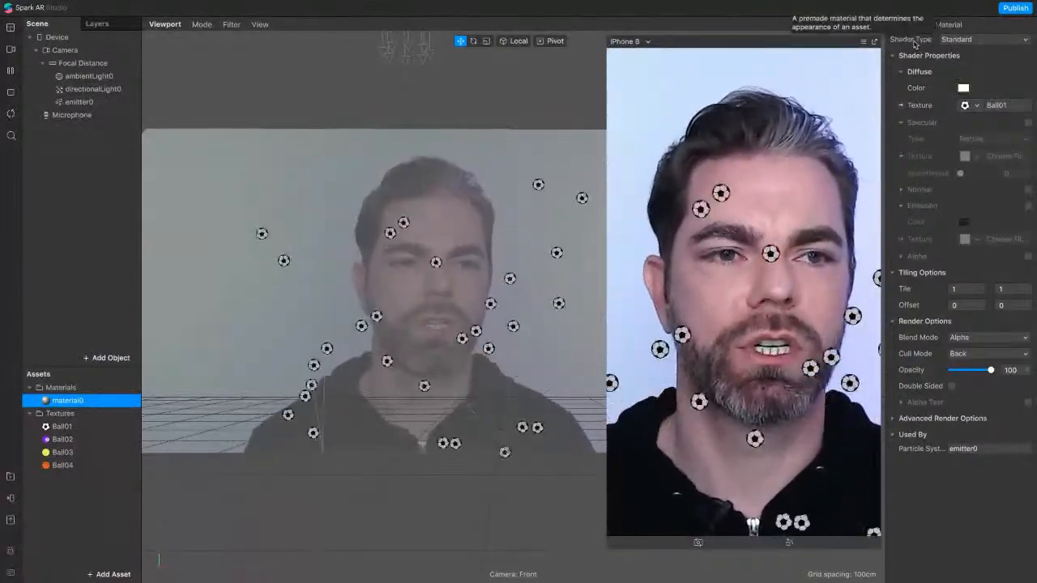
left_click(966, 41)
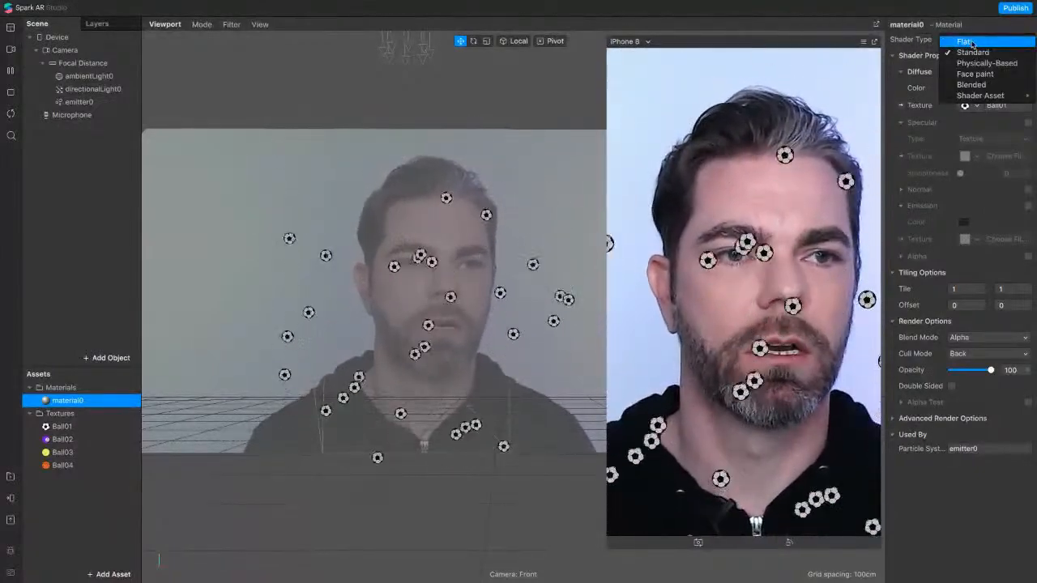
left_click(971, 42)
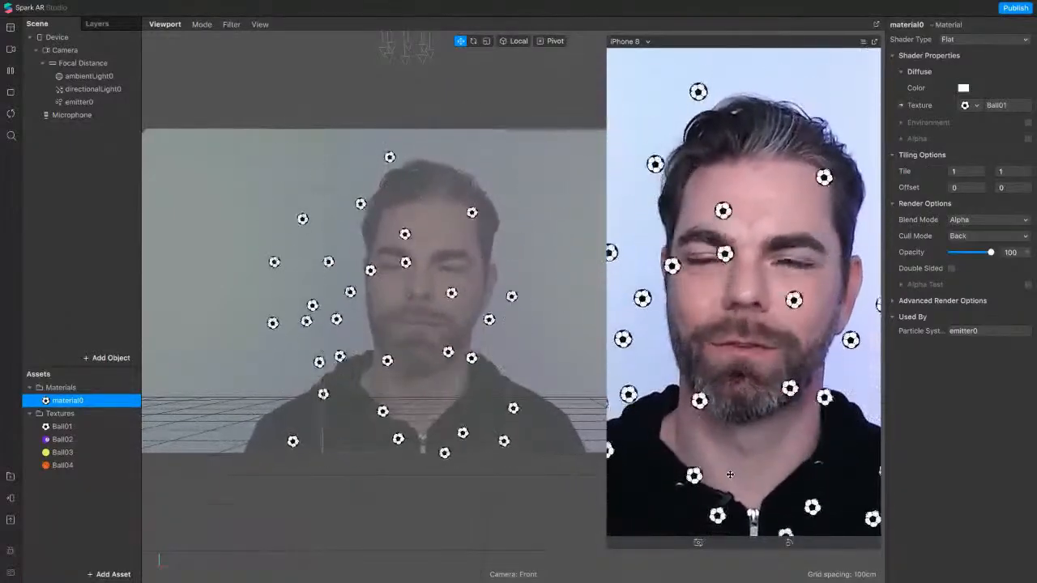
Enable the acceleration force on emitter0 and enter a negative Y strength so the particles are pulled downward.
left_click(79, 102)
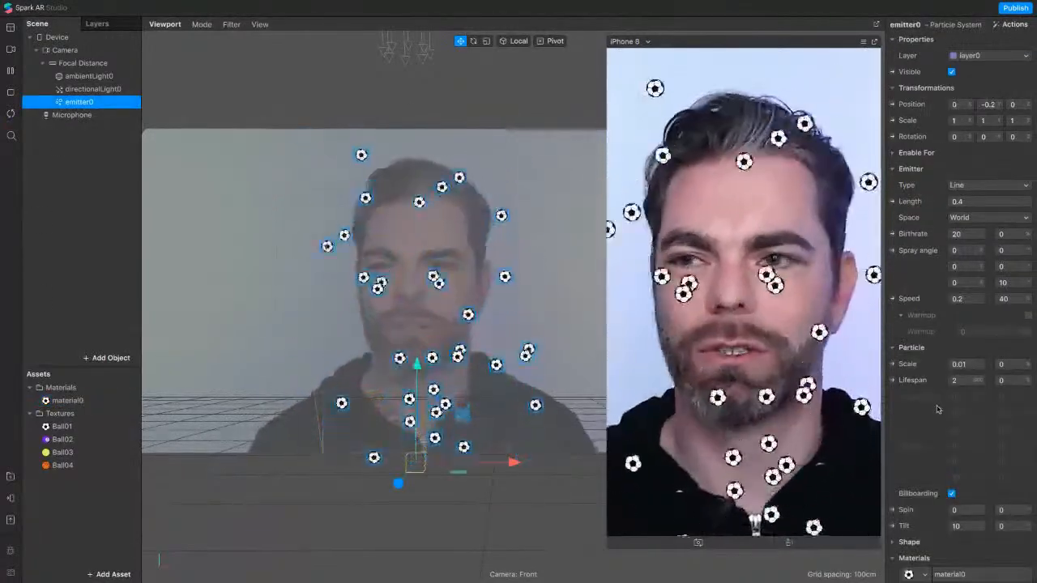
scroll(932, 411, "down", 3)
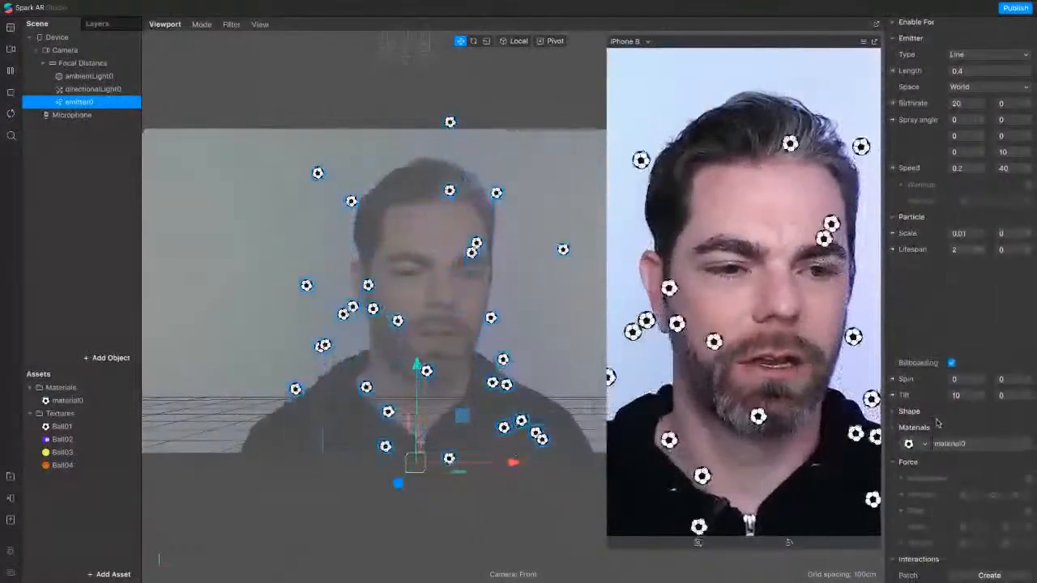
left_click(1029, 479)
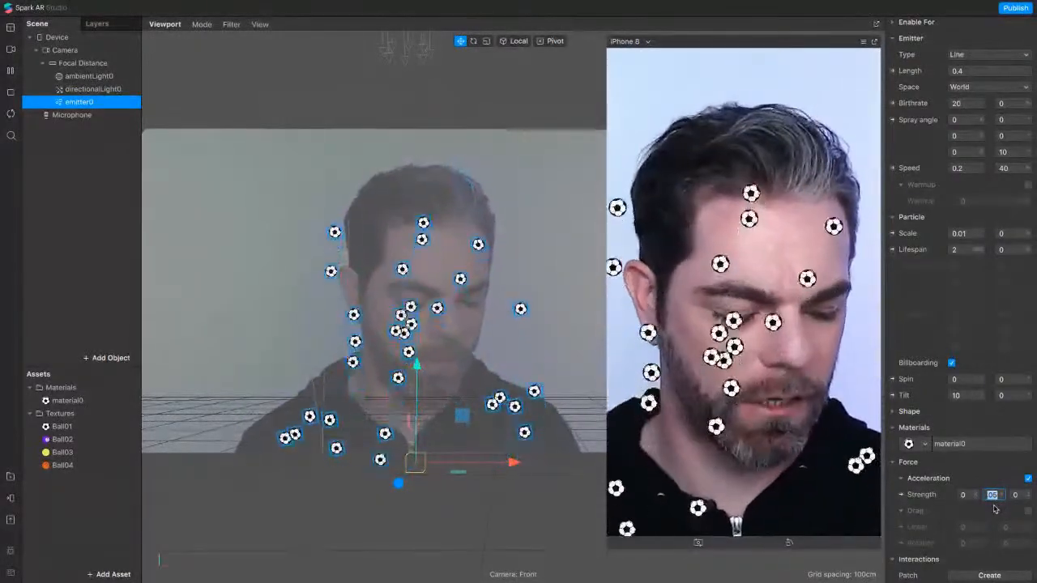
type("0.")
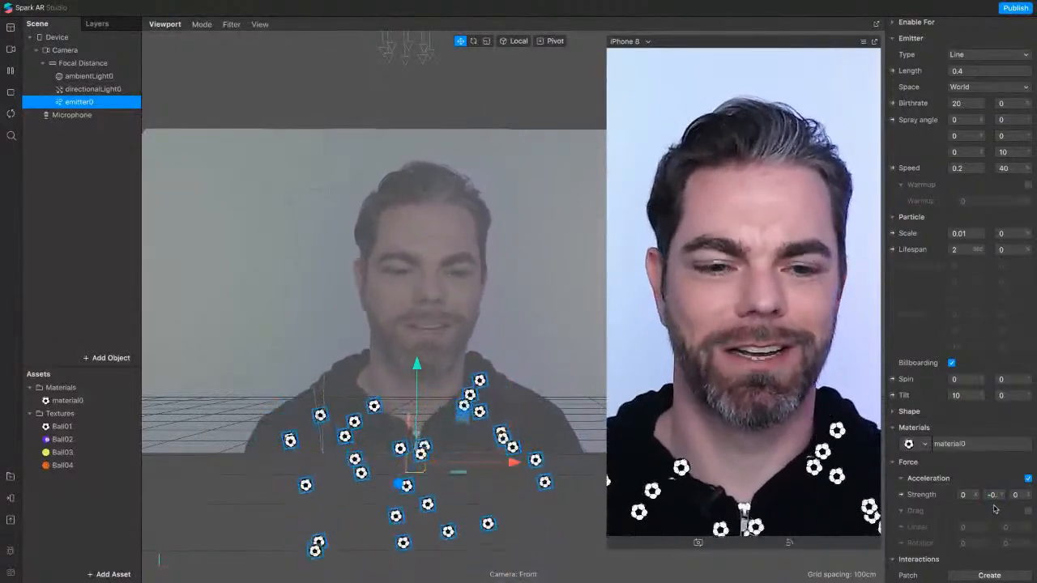
Set the emission speed of emitter0 to 0.25.
left_click(961, 169)
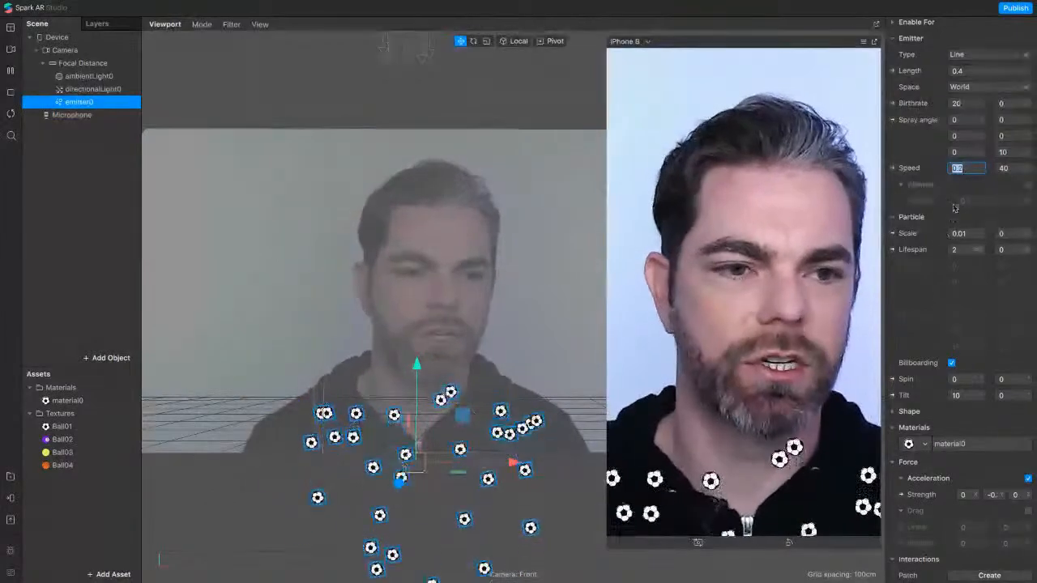
key("BackSpace")
type("0.25")
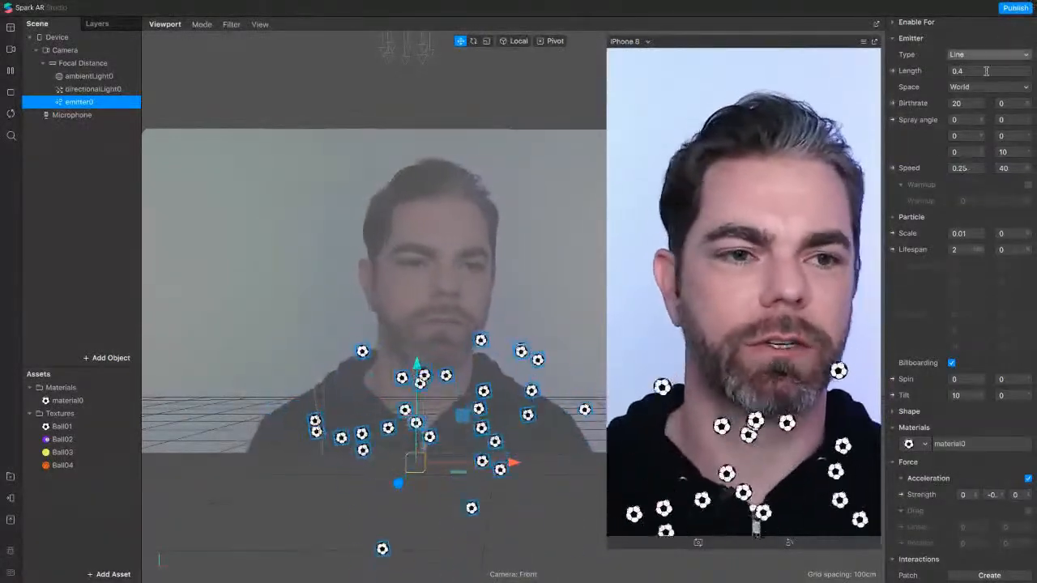
Try emission speeds of 0.4 and 0.3 on emitter0, and set the speed back to 0.25.
left_click(968, 173)
type(".4")
key("Return")
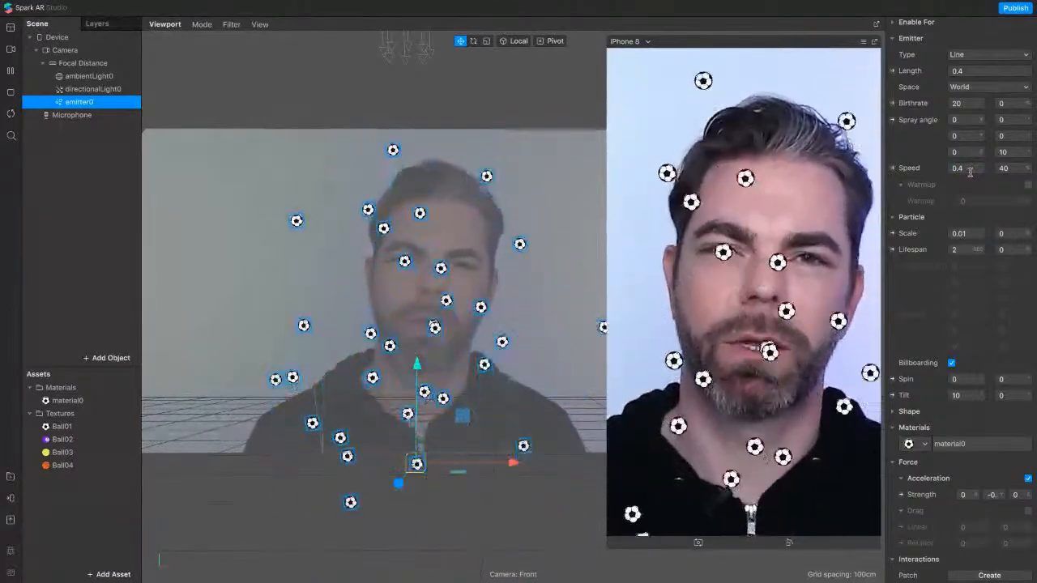
left_click(968, 170)
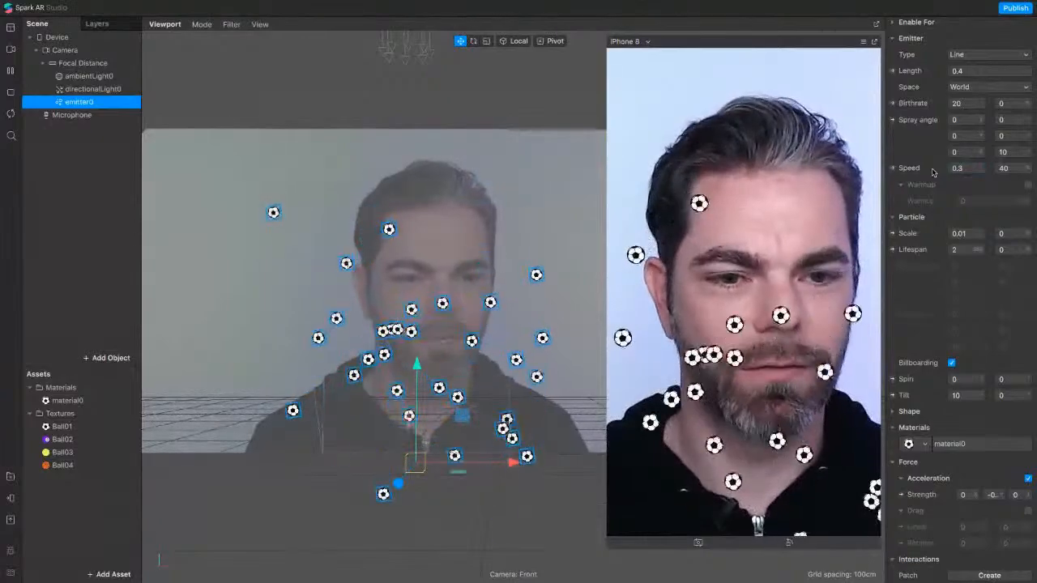
left_click(956, 168)
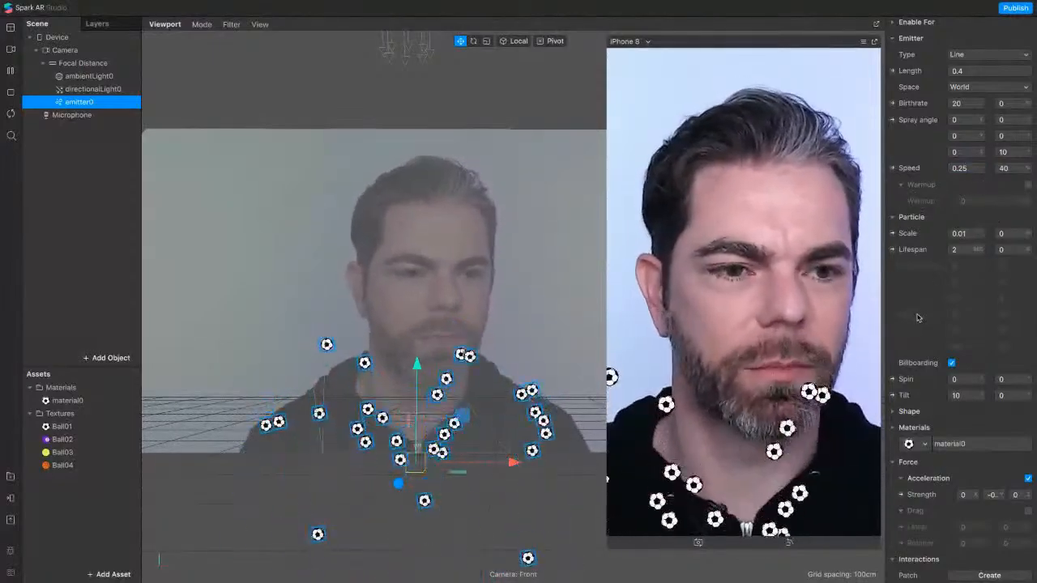
Try Z spray angles of 30 and -30 degrees on emitter0 with the Z variation at 0.
scroll(931, 314, "up", 3)
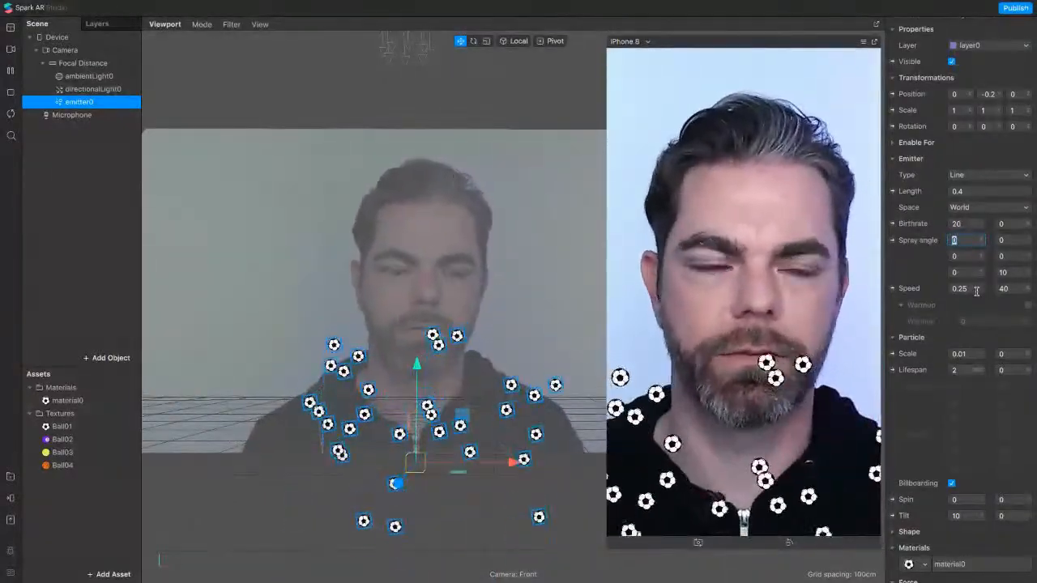
left_click(1011, 273)
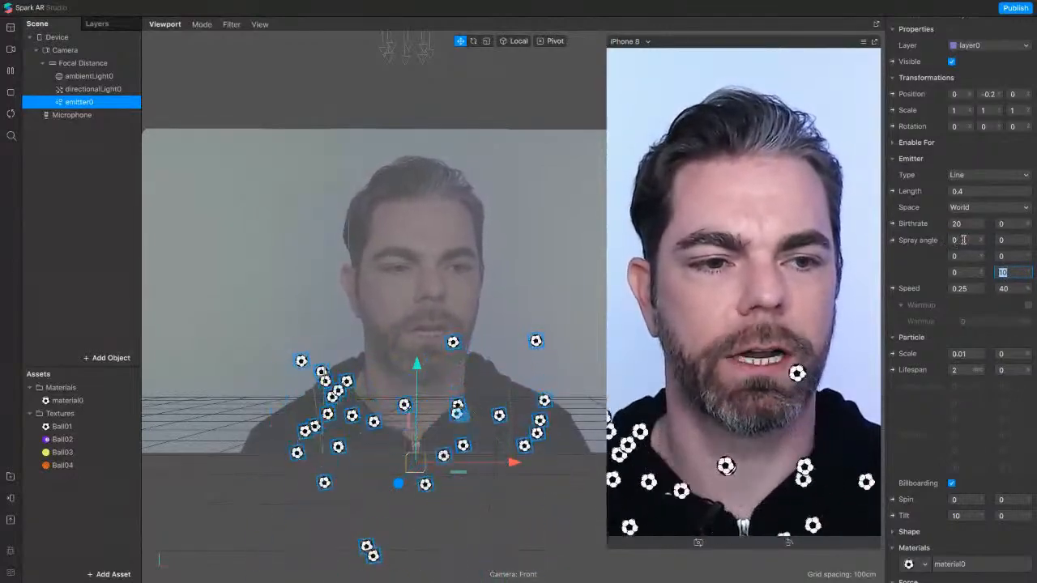
left_click(964, 274)
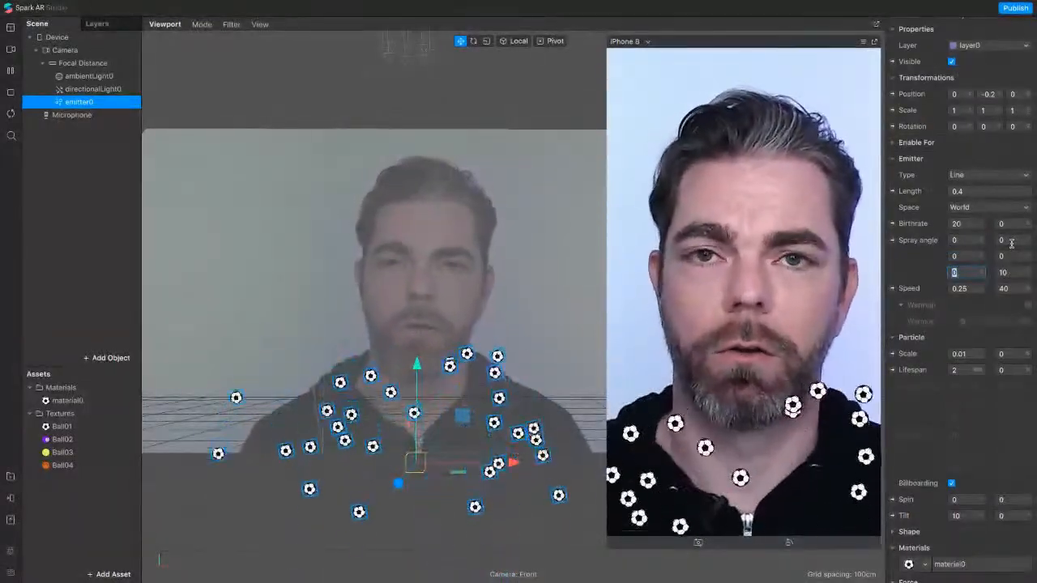
left_click(1011, 242)
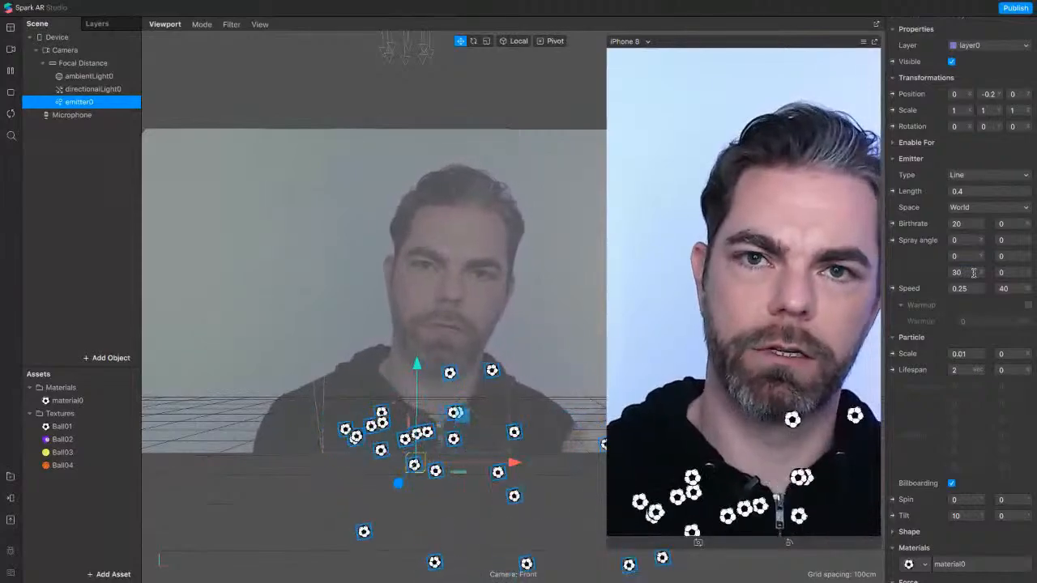
left_click(974, 272)
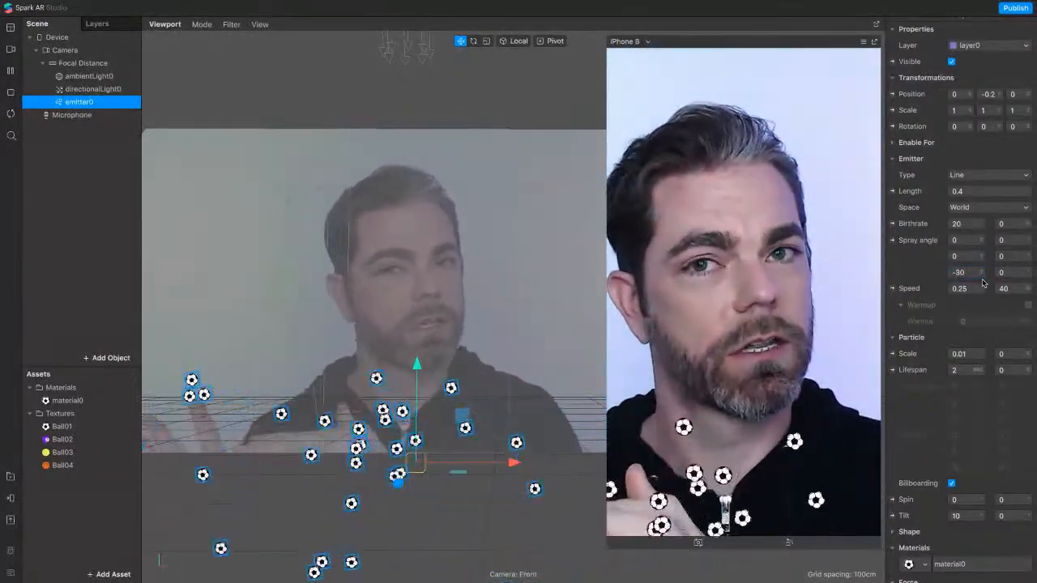
Set the Z spray angle of emitter0 to 0 and its variation to 30 degrees.
left_click(965, 274)
type("0")
left_click(1015, 278)
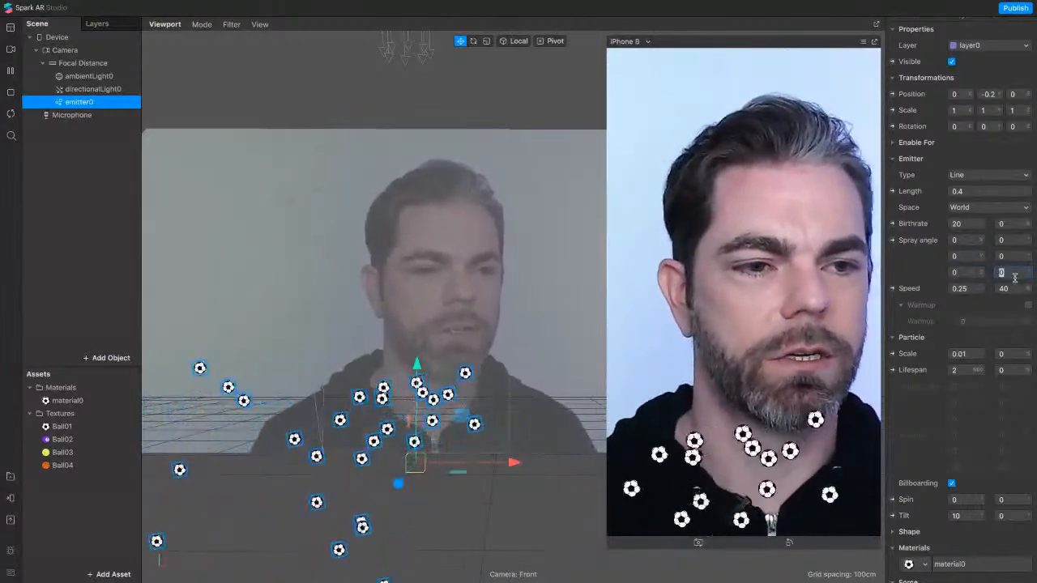
type("3")
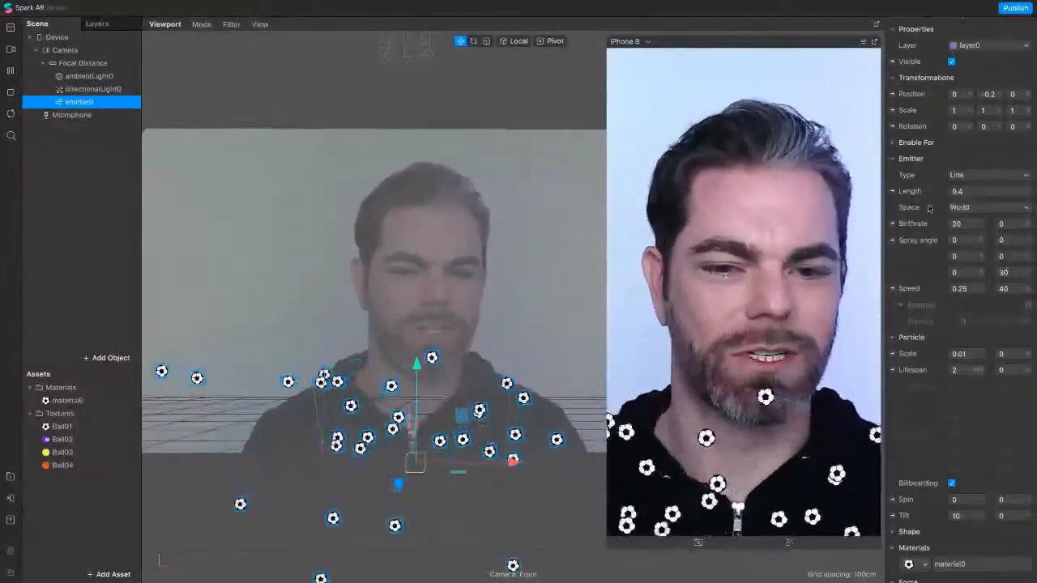
Set the variation of the emitter's X spray angle to 30 degrees so the balls also spread in depth.
scroll(484, 463, "down", 3)
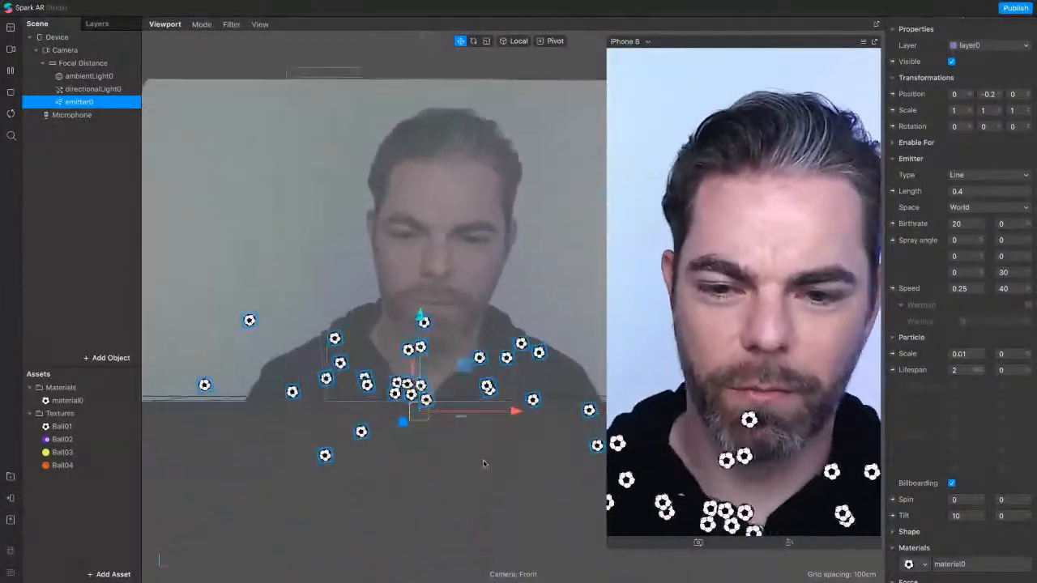
left_click_drag(484, 460, 284, 438, "alt")
mouse_move(461, 445)
left_mouse_down("alt")
mouse_move(426, 442)
mouse_move(454, 433)
mouse_move(634, 441)
left_mouse_up("alt")
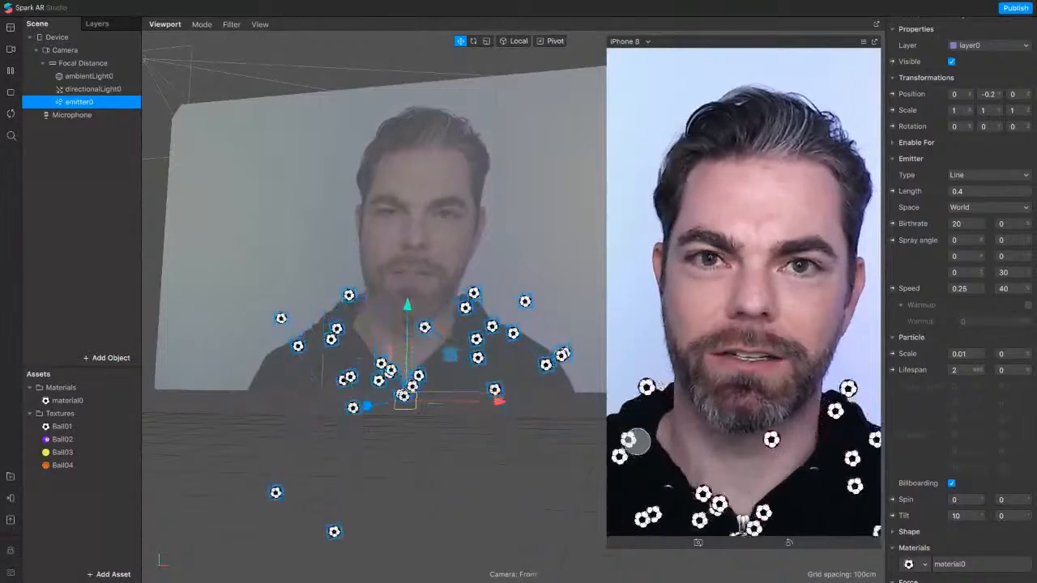
left_click_drag(600, 448, 482, 441, "alt")
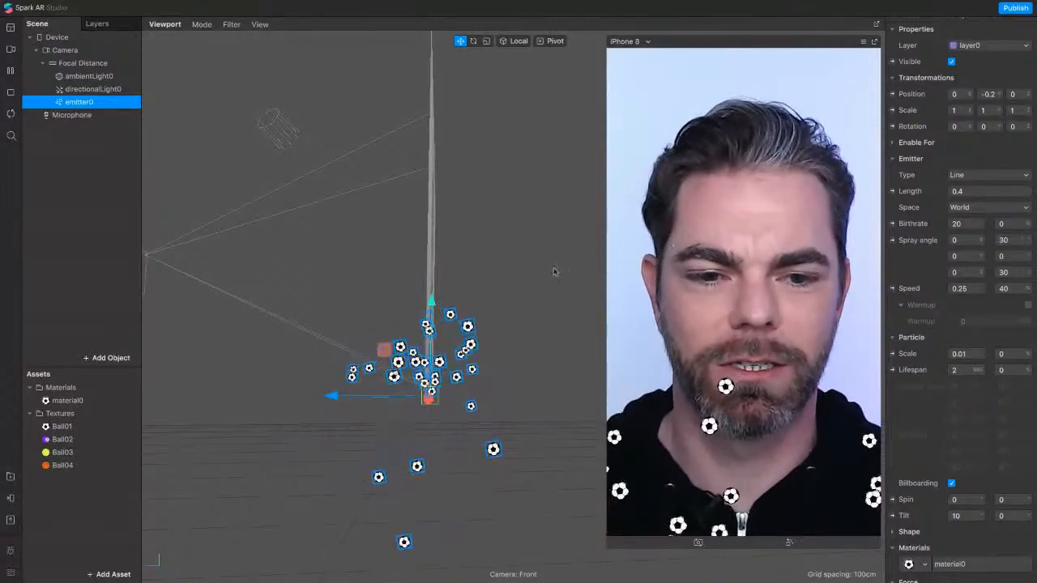
left_click_drag(342, 271, 484, 261, "alt")
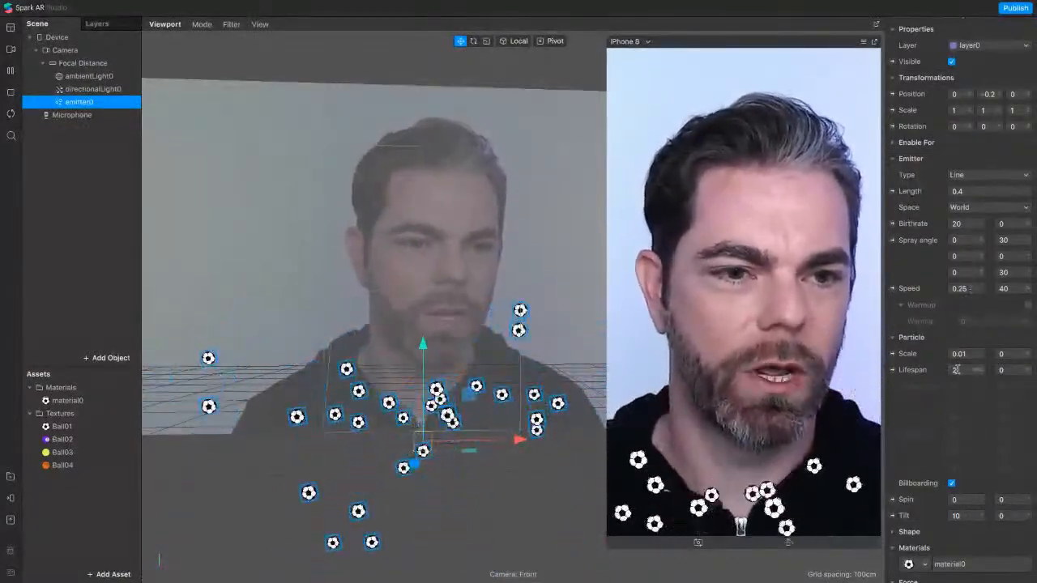
Set the particle scale to 0.015 with a 20% variation.
left_click_drag(972, 355, 992, 350)
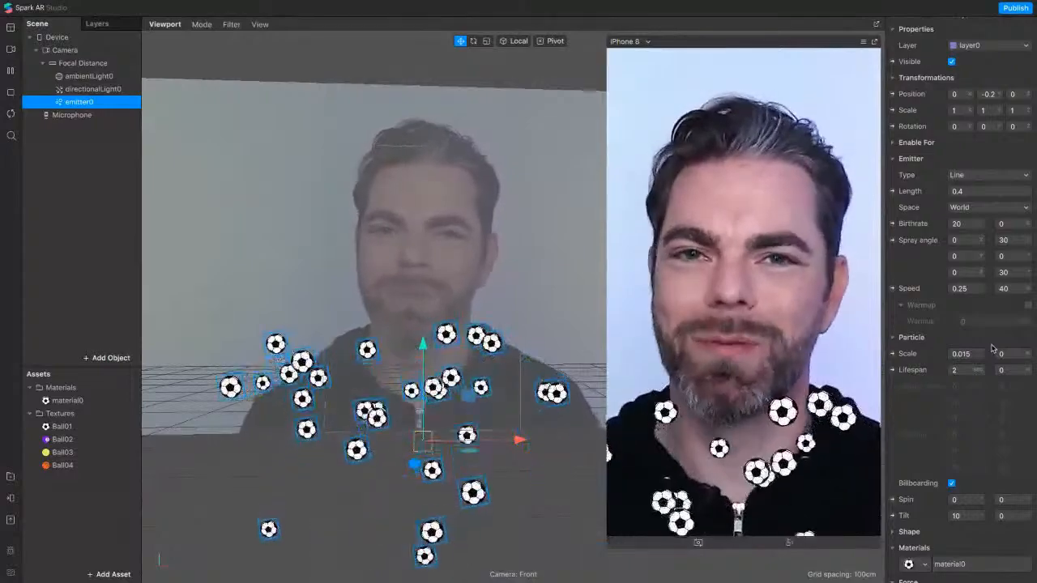
left_click_drag(1007, 354, 1029, 366)
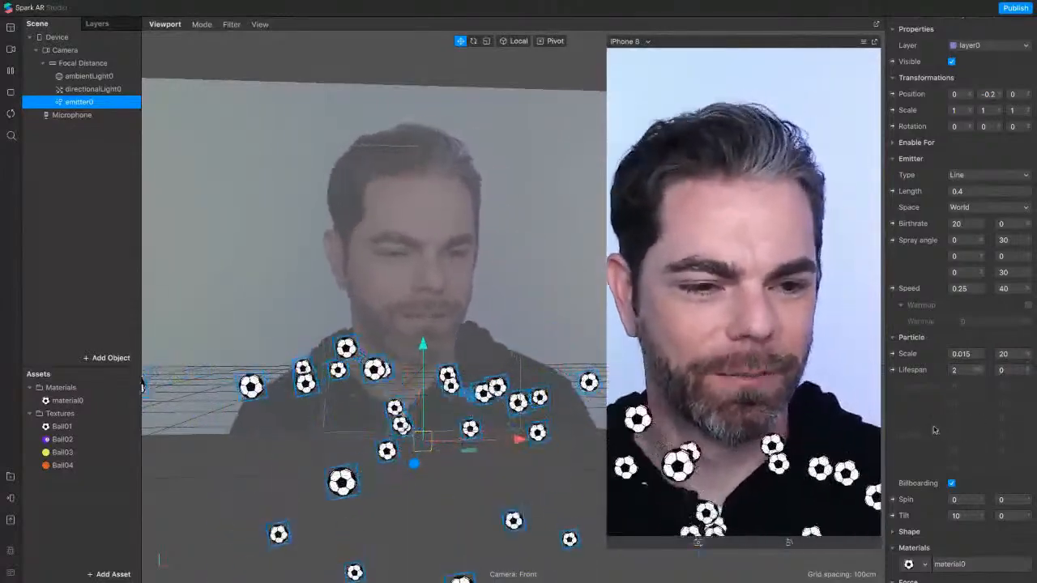
Set the variation of the particle spin to 500, leaving the base spin at 0.
scroll(936, 544, "down", 3)
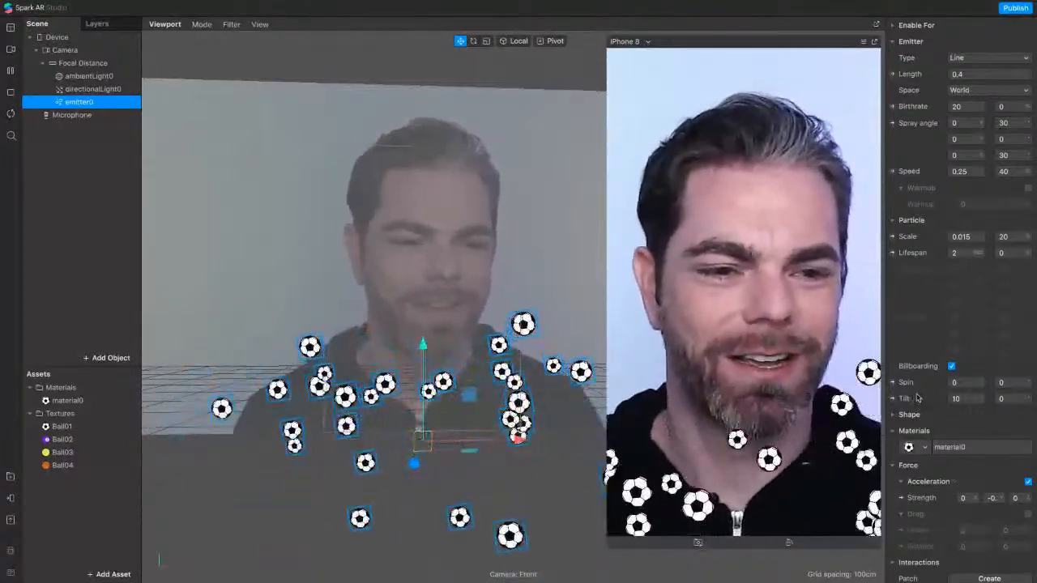
left_click(956, 382)
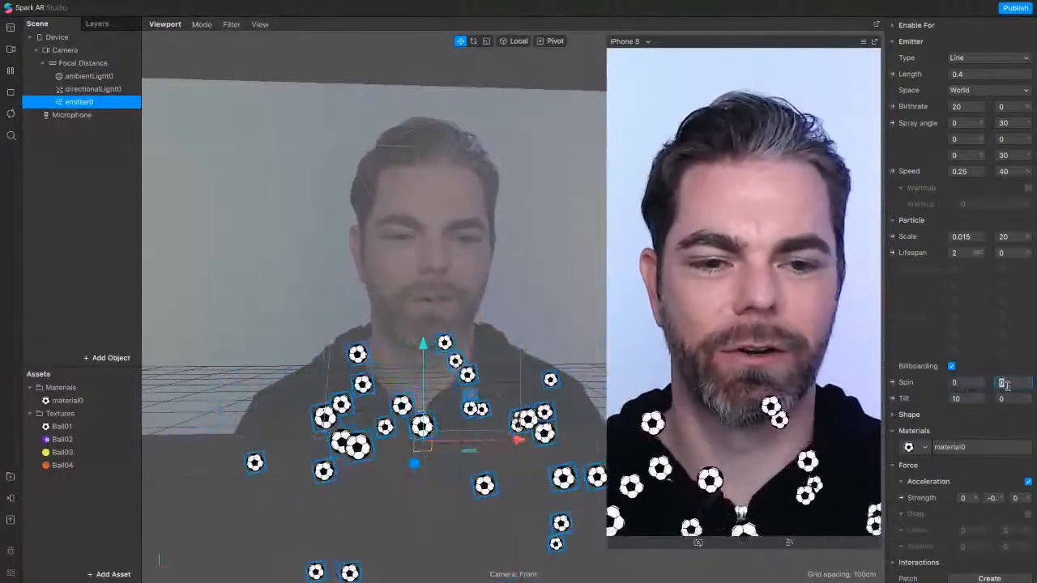
left_click(1005, 383)
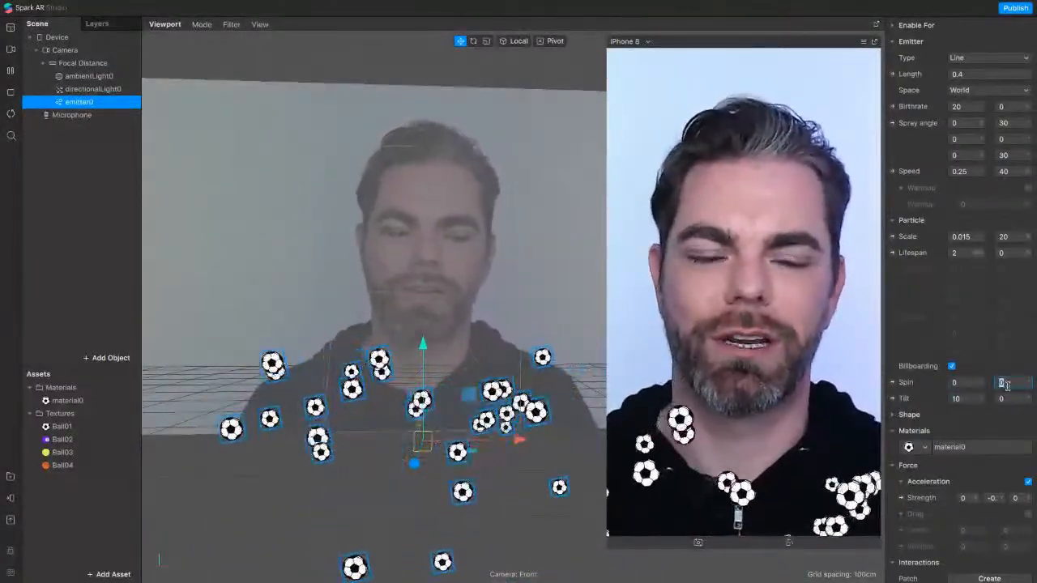
left_click(969, 383)
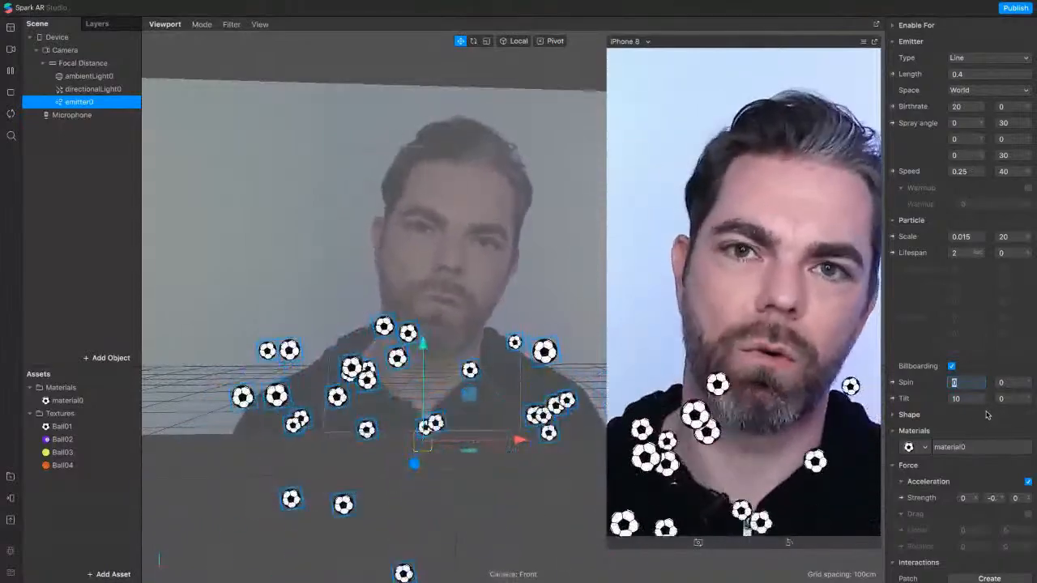
key("Tab")
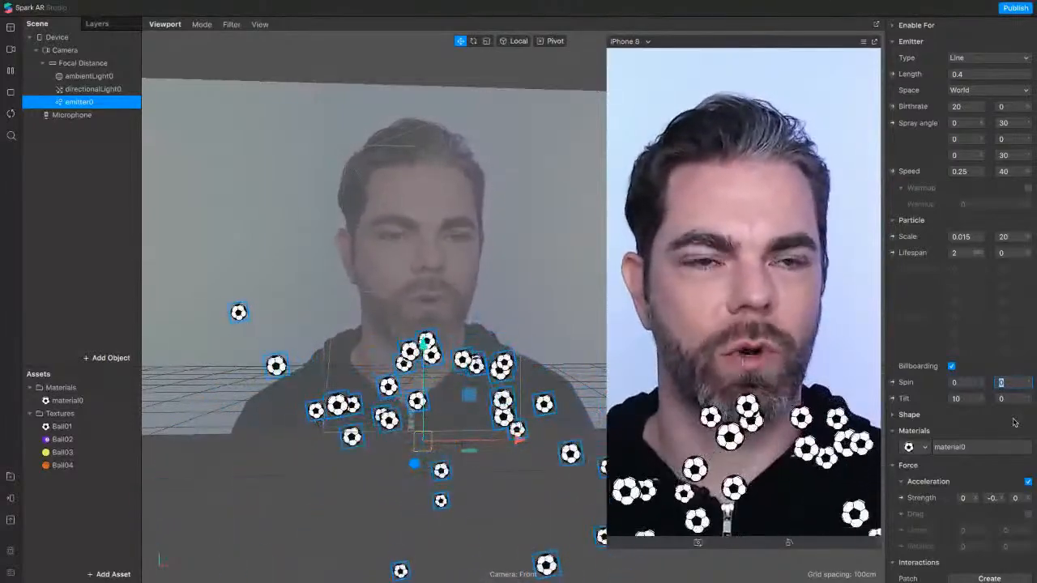
type("500")
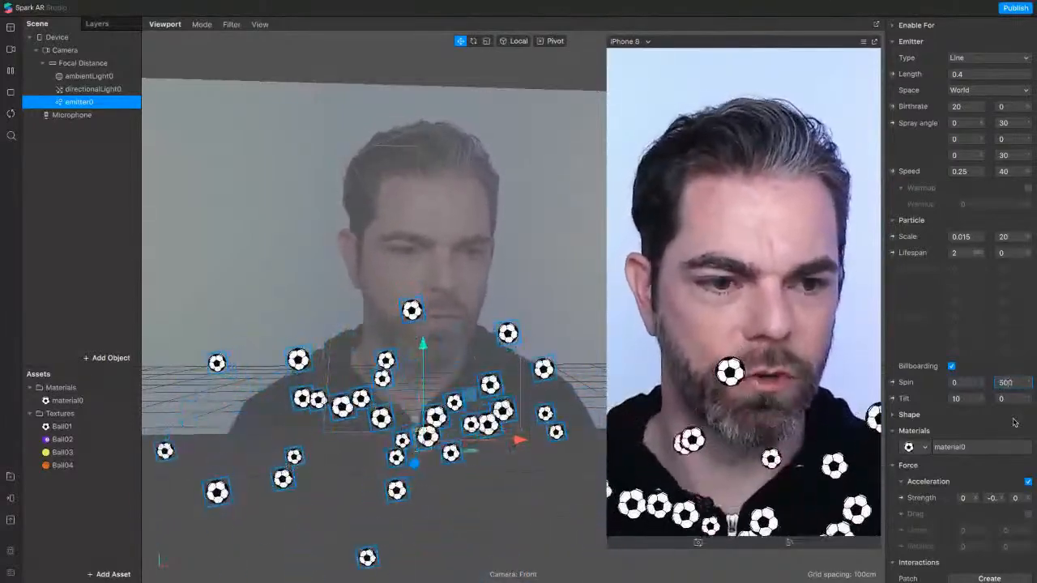
key("Return")
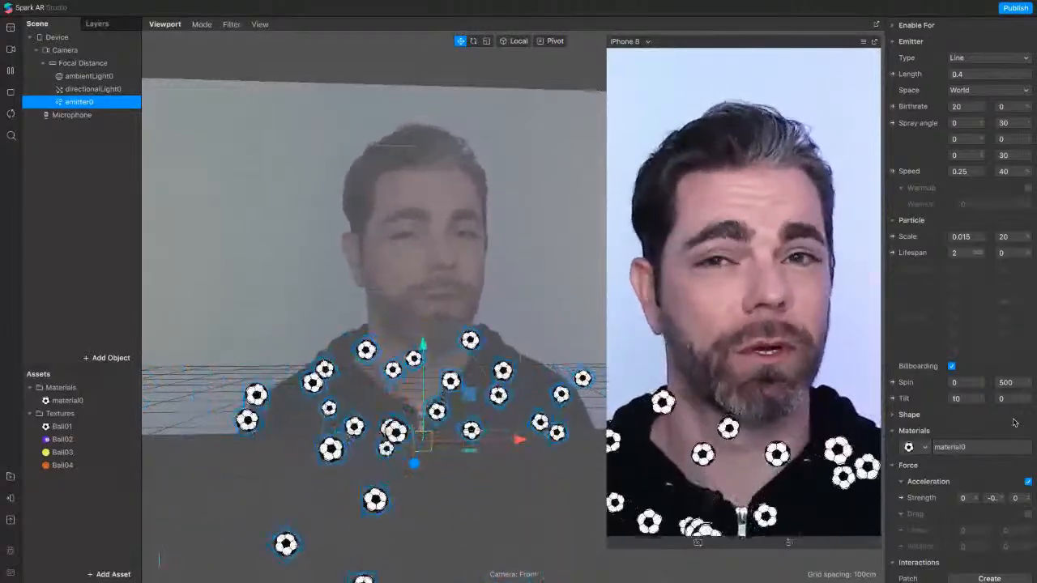
Open the project properties and show the project's capabilities.
left_click(85, 223)
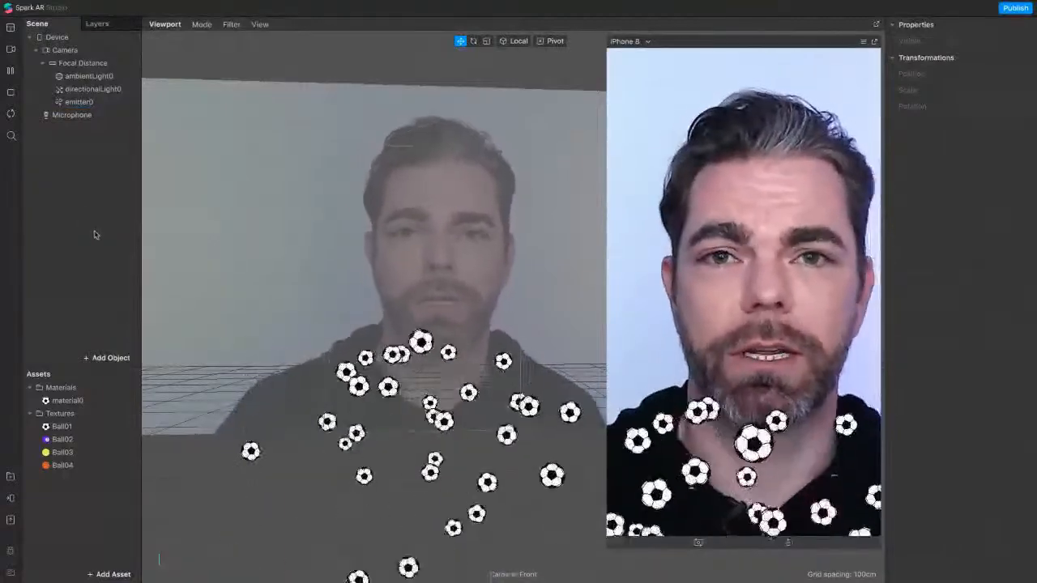
left_click(208, 6)
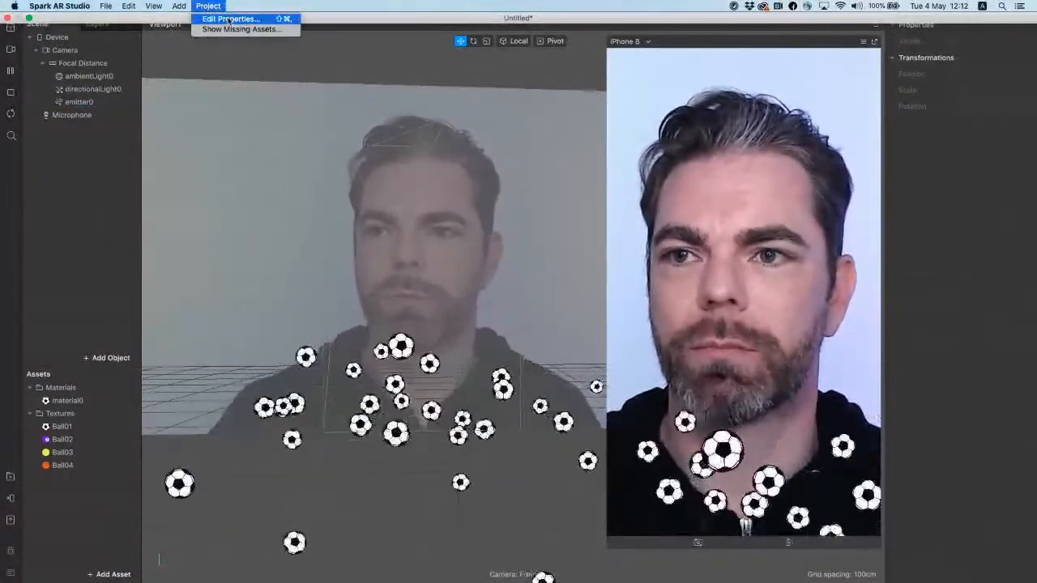
left_click(230, 19)
left_click_drag(434, 167, 251, 115)
left_click(156, 156)
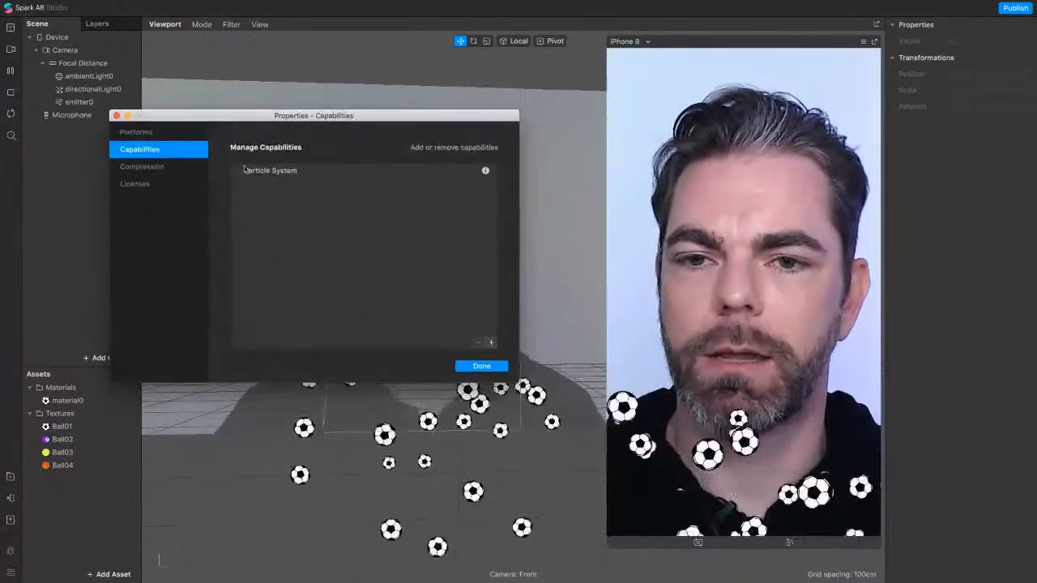
Add the Native UI Control capability to the project, close the properties and dismiss the unused-capability notice.
left_click(490, 341)
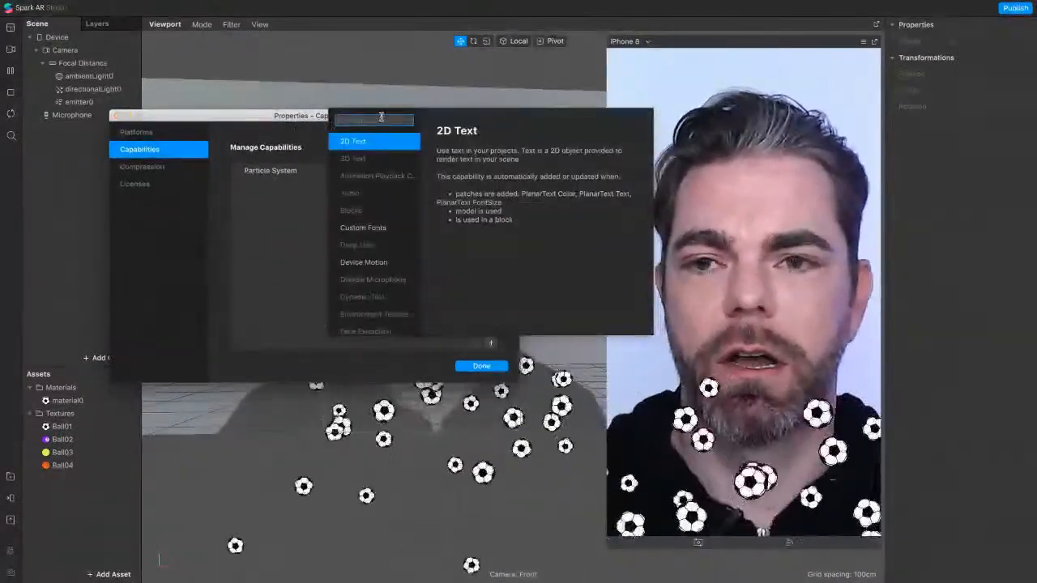
type("na")
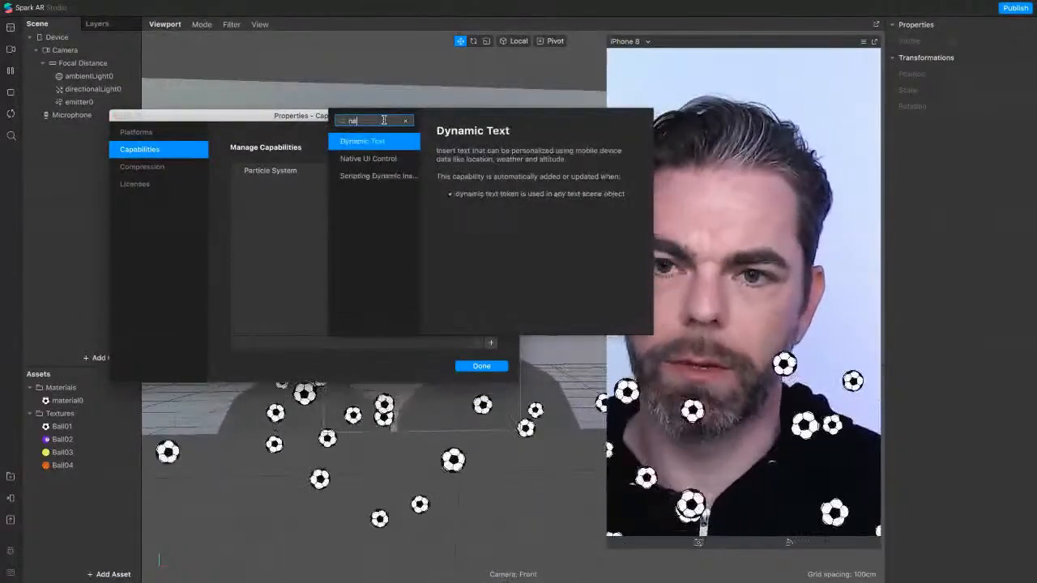
type("ti")
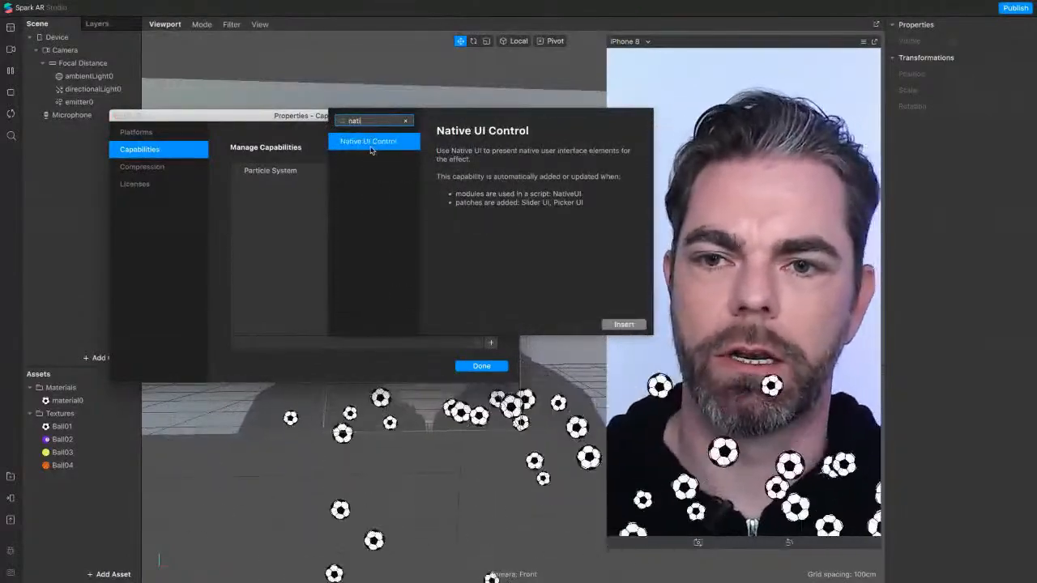
left_click(622, 324)
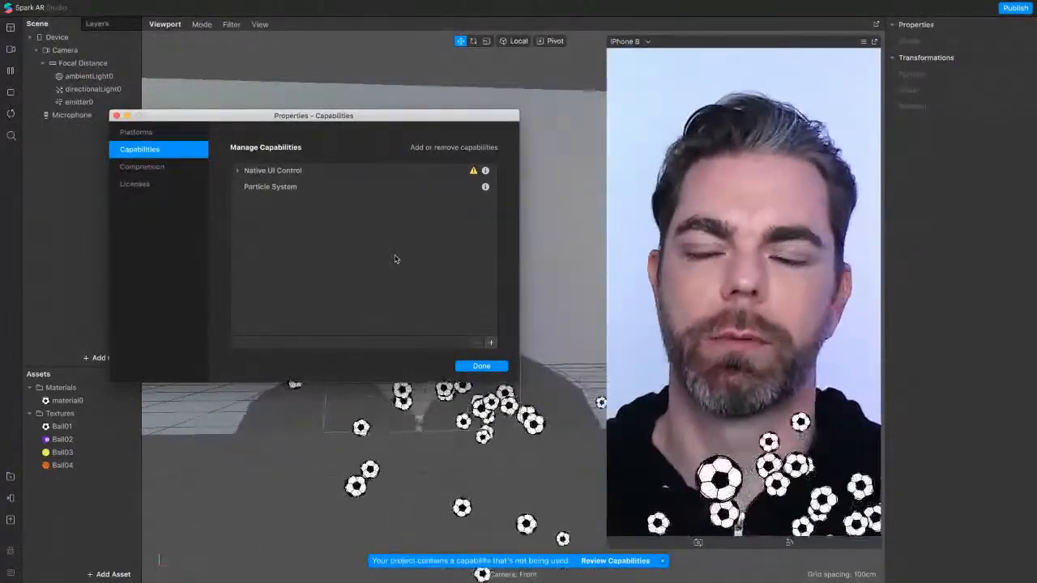
left_click(117, 116)
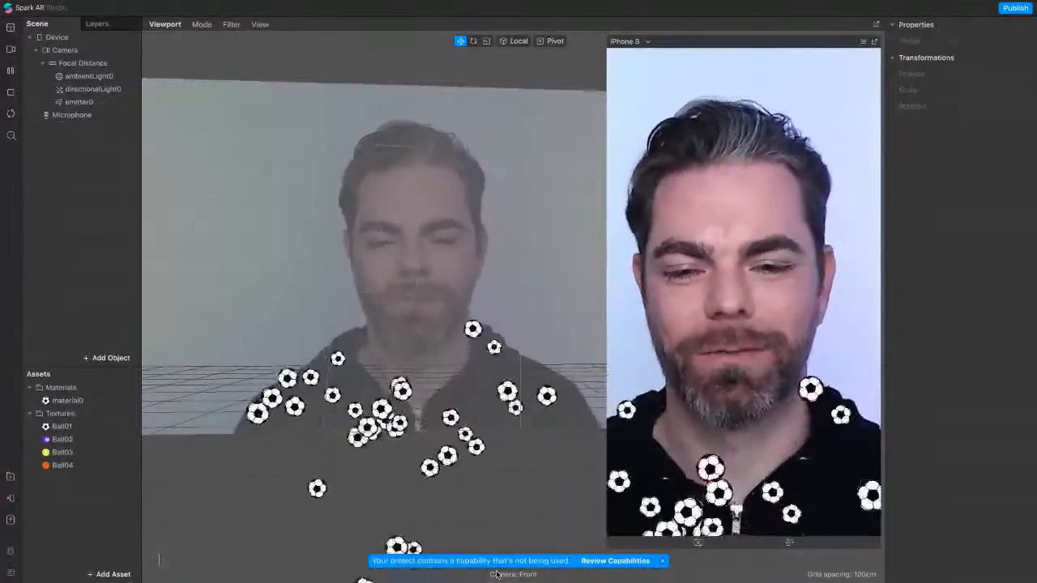
left_click(663, 561)
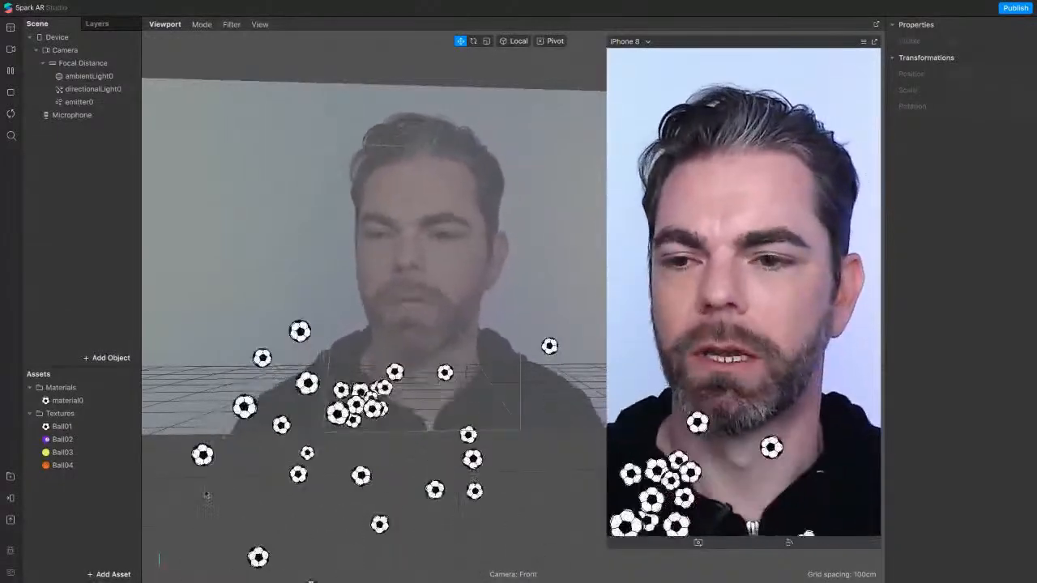
Show the Patch Editor below the viewport.
left_click(10, 26)
left_click(81, 47)
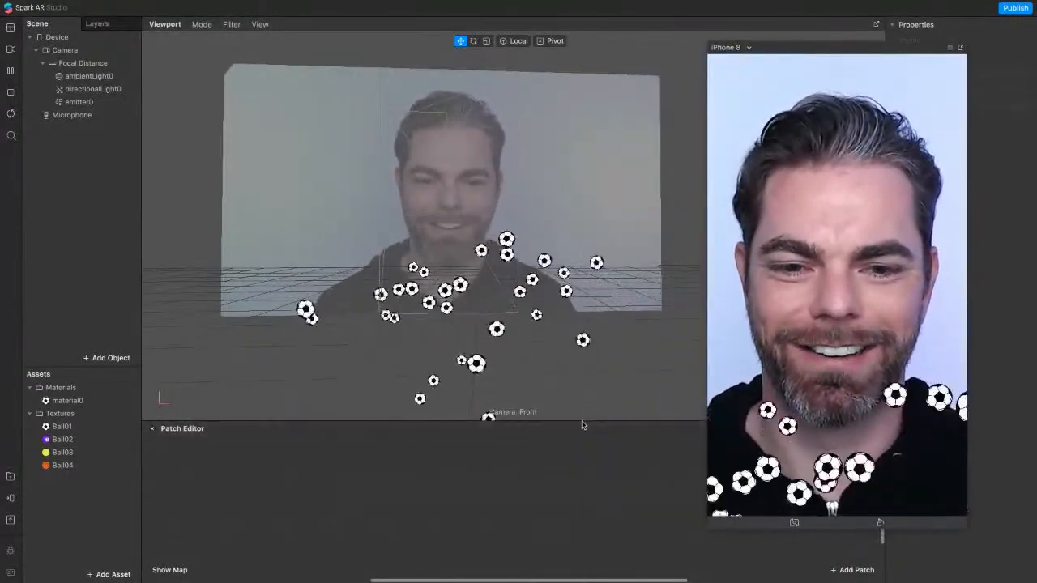
Enlarge the Patch Editor and add a Picker UI patch to it.
left_click_drag(577, 421, 596, 295)
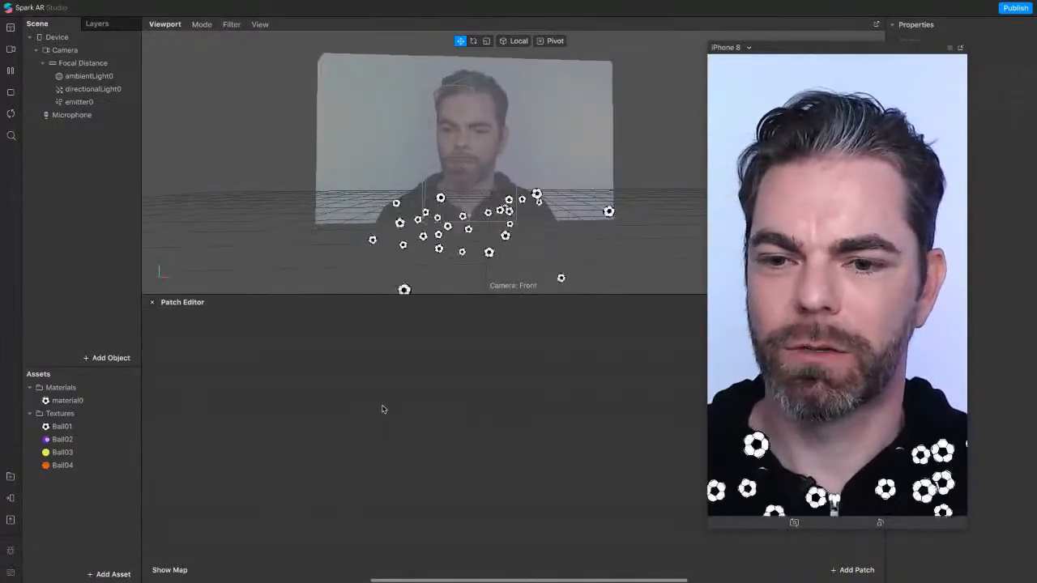
right_click(395, 409)
type("nado")
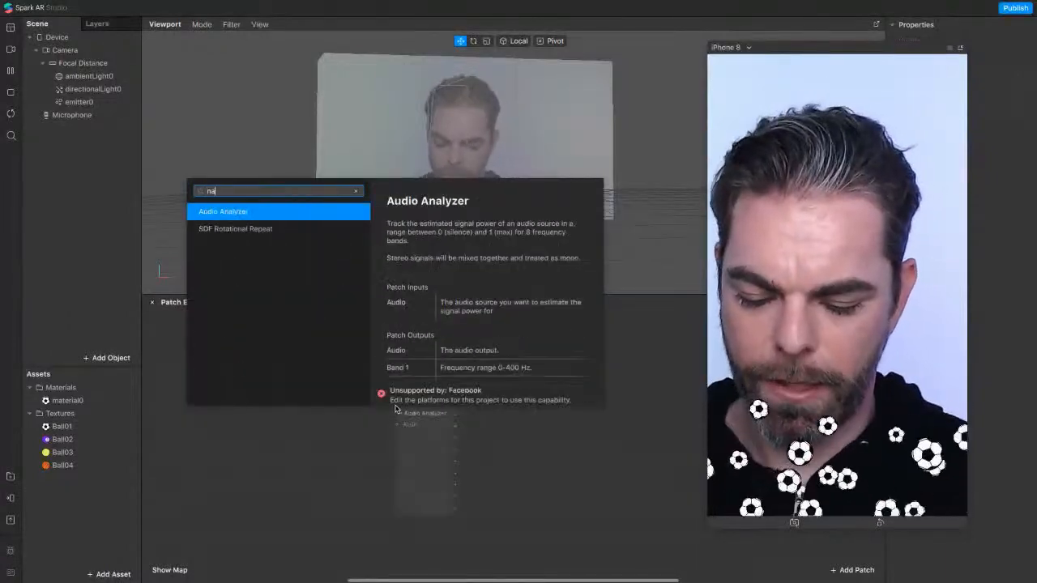
key("BackSpace")
key("BackSpace")
key("BackSpace")
key("BackSpace")
type("pick")
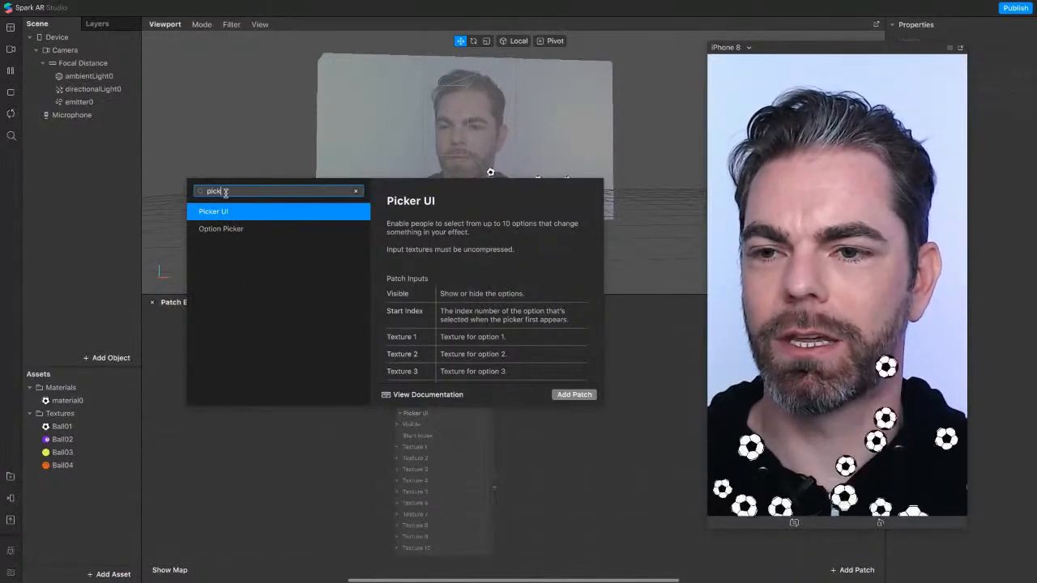
type("ui")
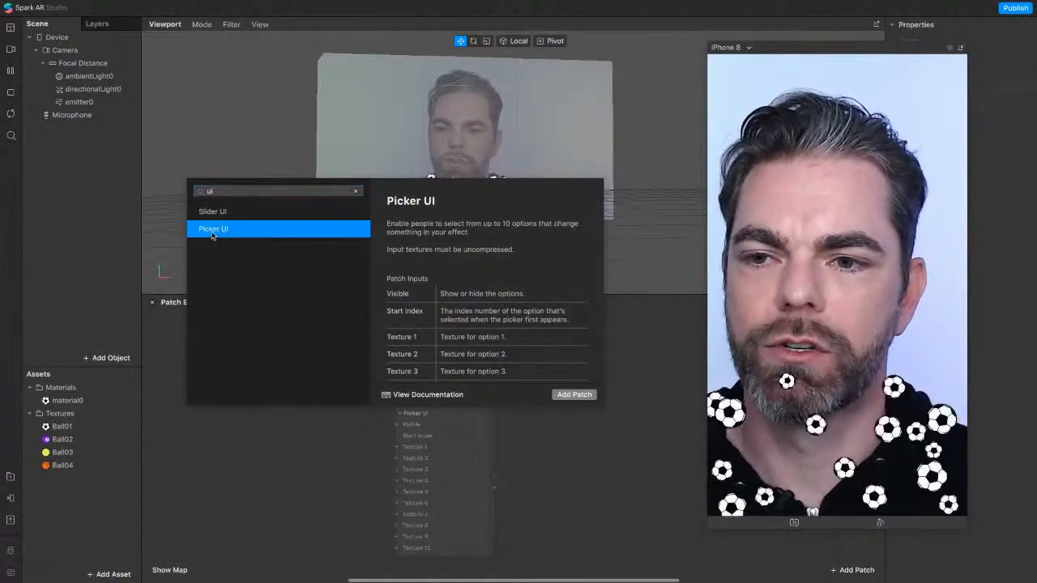
left_click(575, 395)
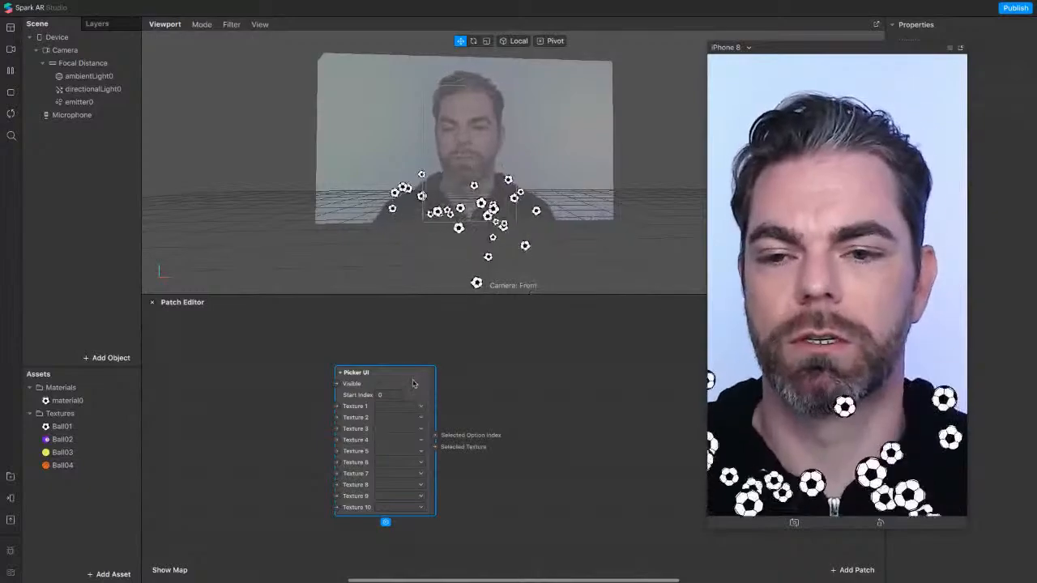
left_click_drag(412, 380, 402, 371)
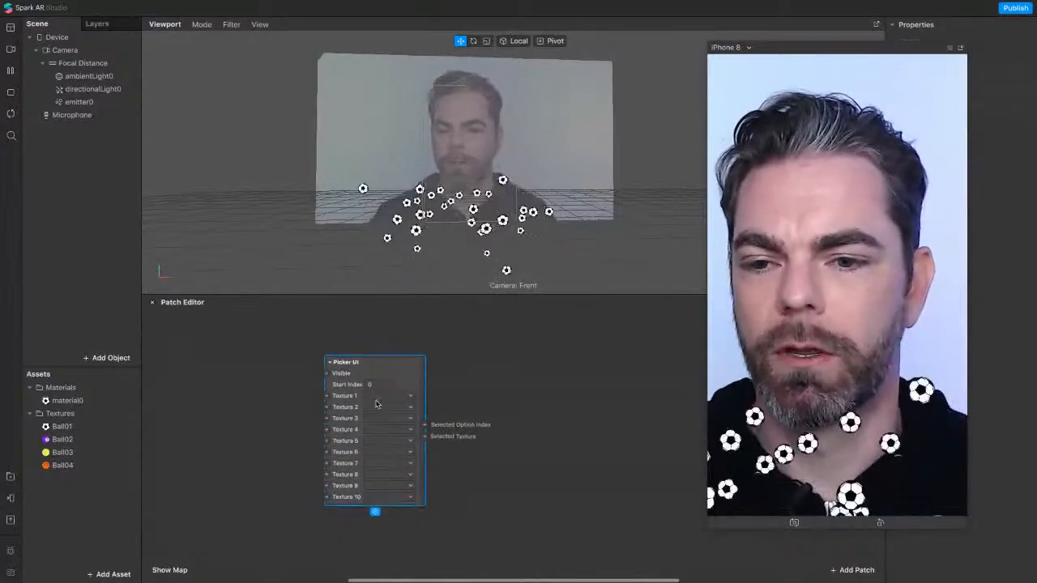
Add the Ball01 texture to the patch graph and place it beside the Picker UI patch.
left_click(62, 427)
left_click_drag(62, 429, 151, 430)
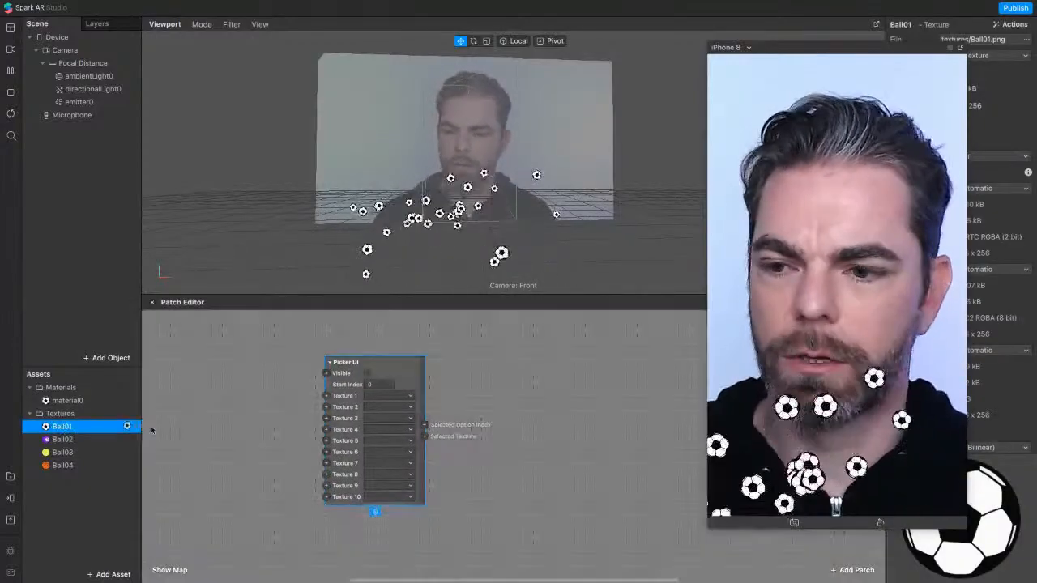
mouse_move(247, 407)
left_mouse_down()
mouse_move(252, 432)
mouse_move(230, 395)
mouse_move(231, 412)
left_mouse_up()
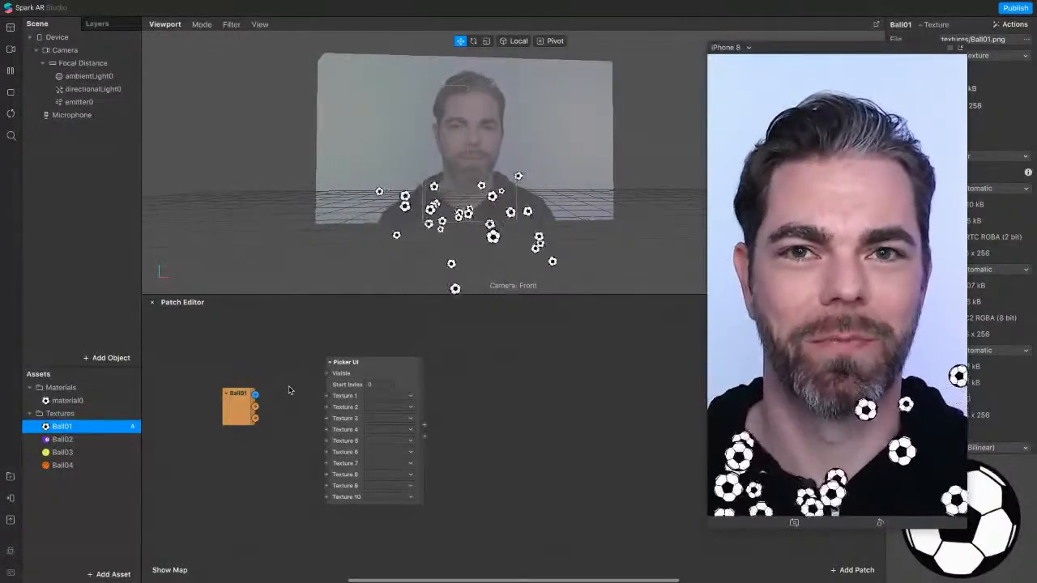
Try to connect Ball01's output to Texture 1 of the Picker UI, read the error and detach the connection.
left_click_drag(300, 393, 326, 397)
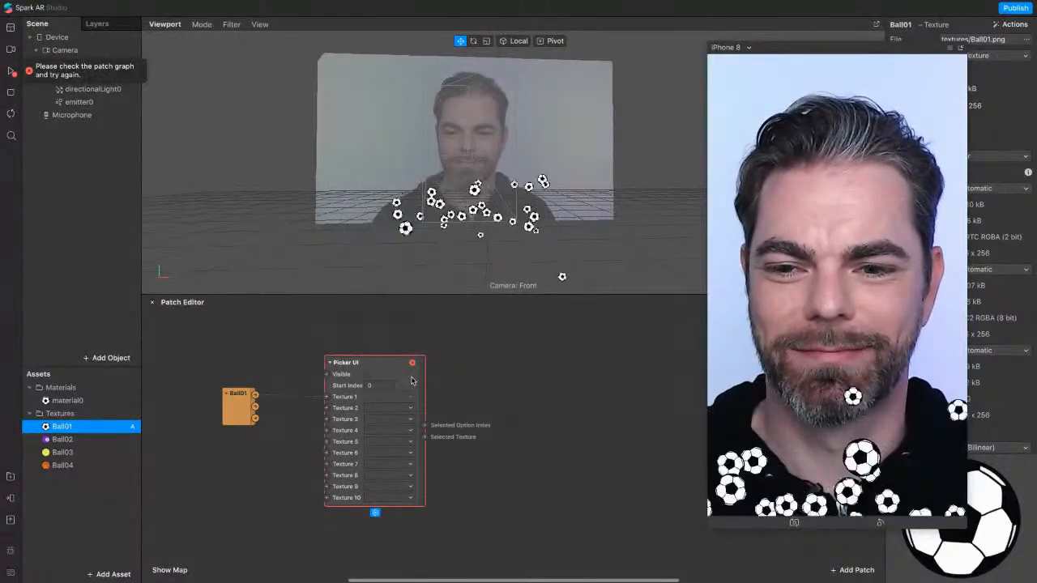
mouse_move(414, 367)
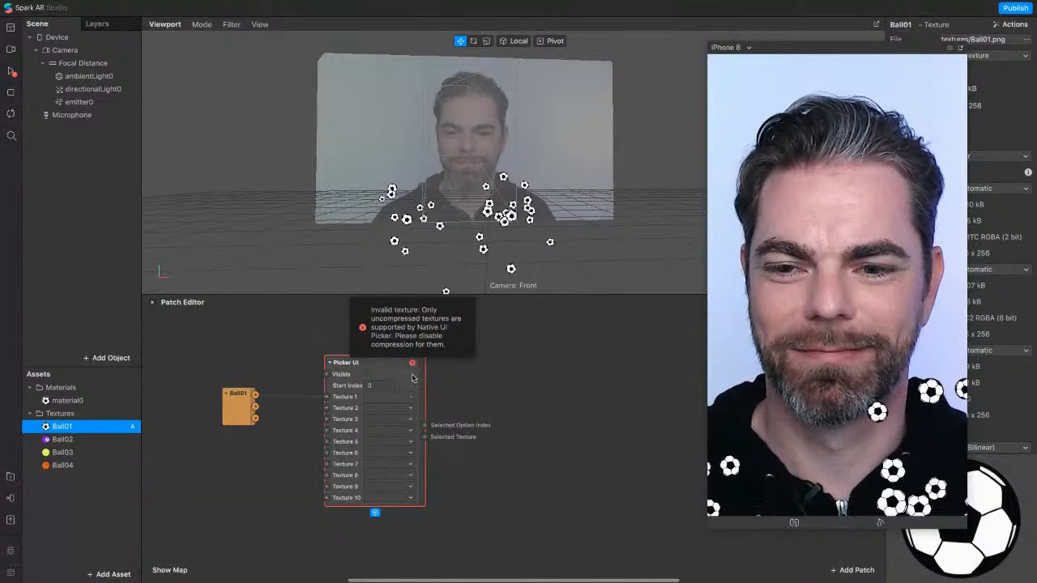
left_click_drag(325, 397, 306, 416)
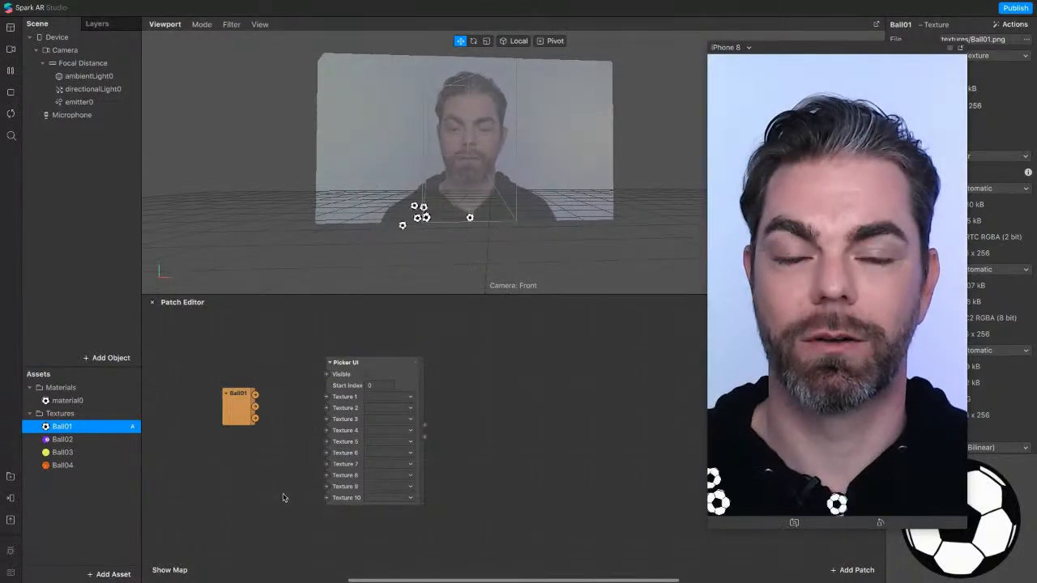
left_click(275, 463)
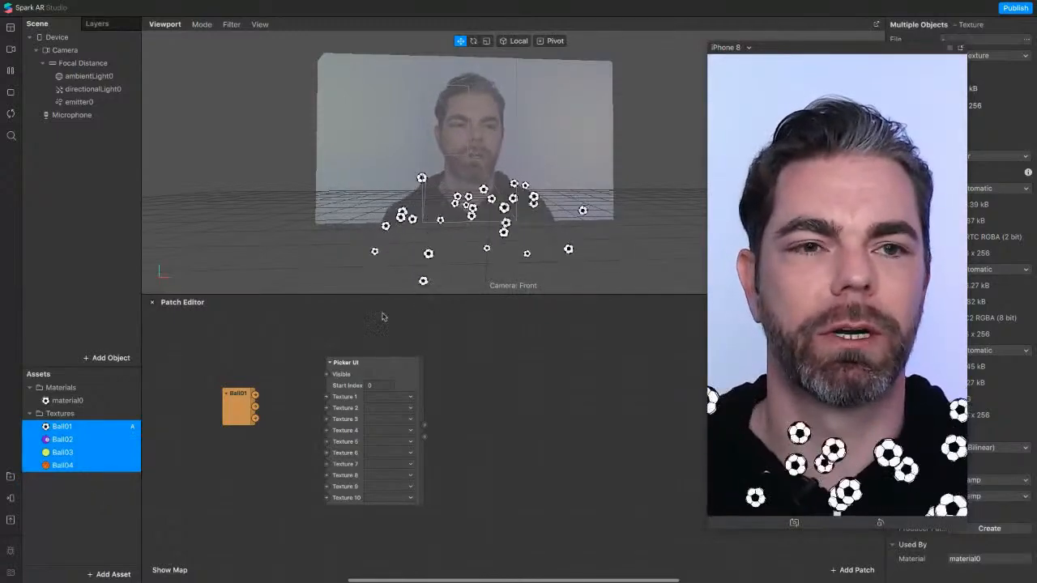
Set the compression of all four ball textures to None for iOS, Android and Older Android, moving the preview aside.
left_click_drag(814, 47, 691, 46)
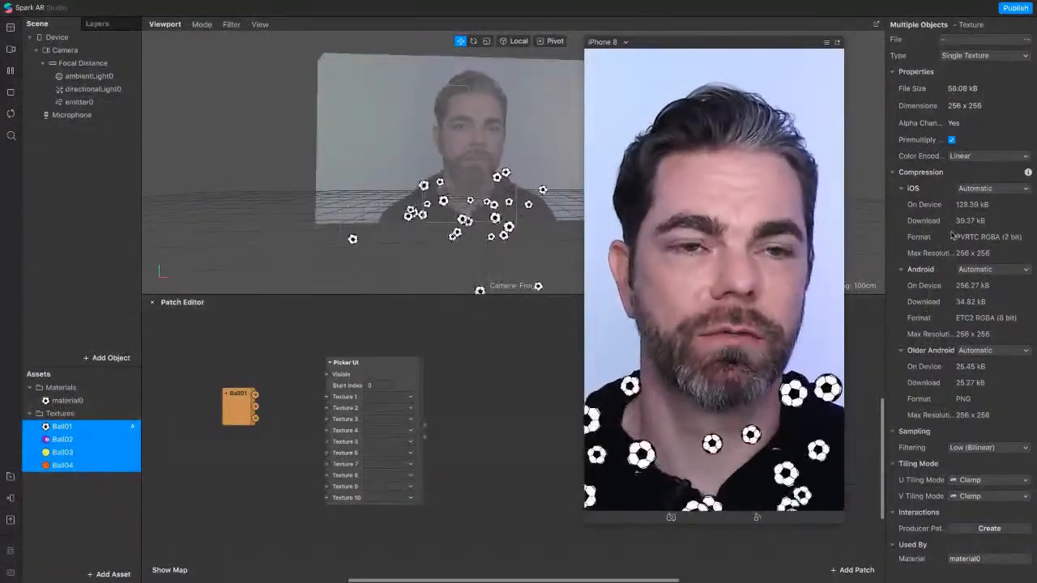
left_click(984, 191)
left_click(983, 212)
left_click(982, 236)
left_click(983, 261)
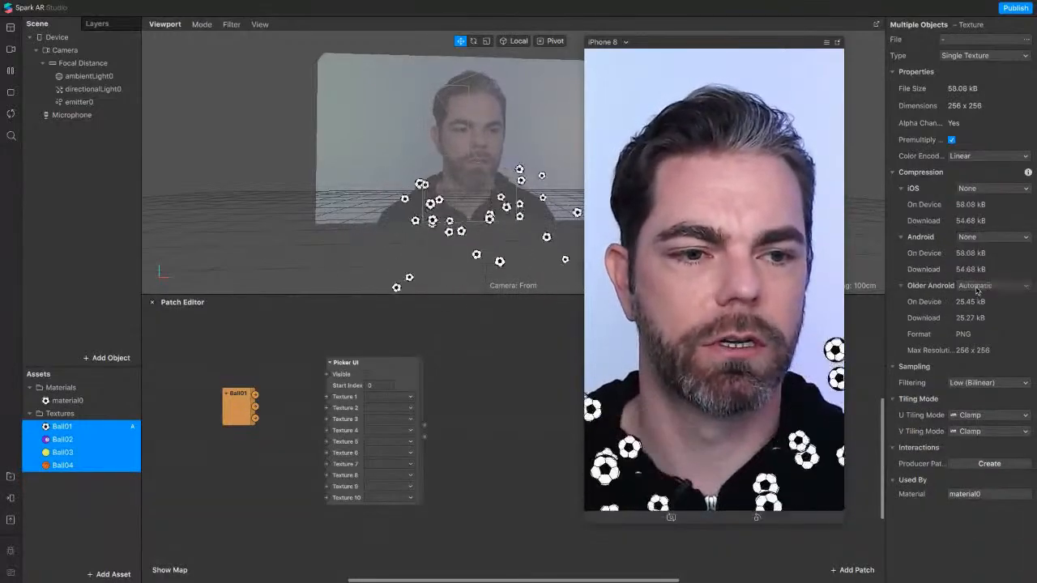
left_click(984, 285)
left_click(982, 309)
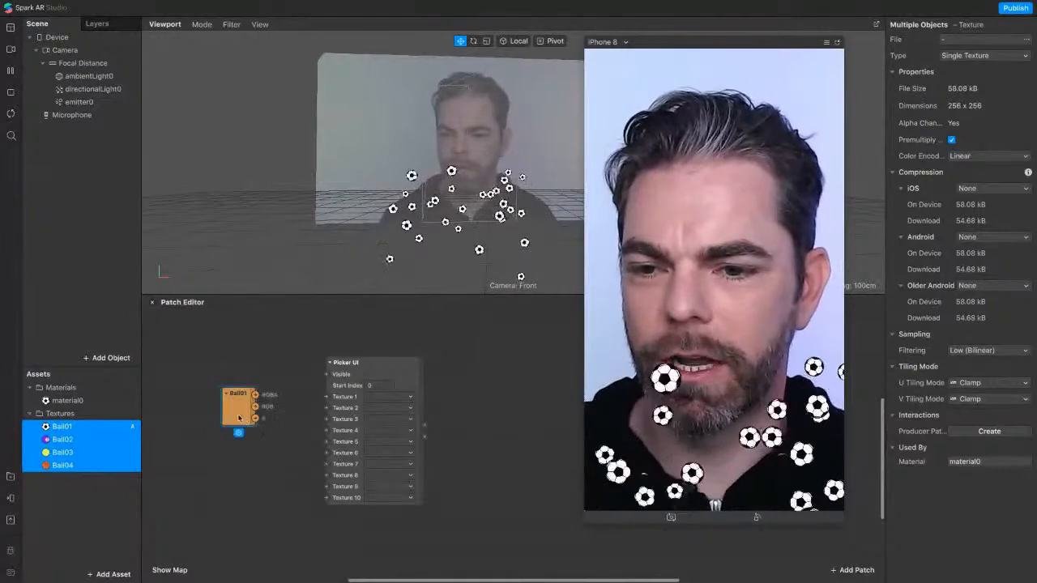
Connect Ball01's RGBA output to Texture 1 of the Picker UI and make the picker visible.
left_click_drag(239, 407, 229, 387)
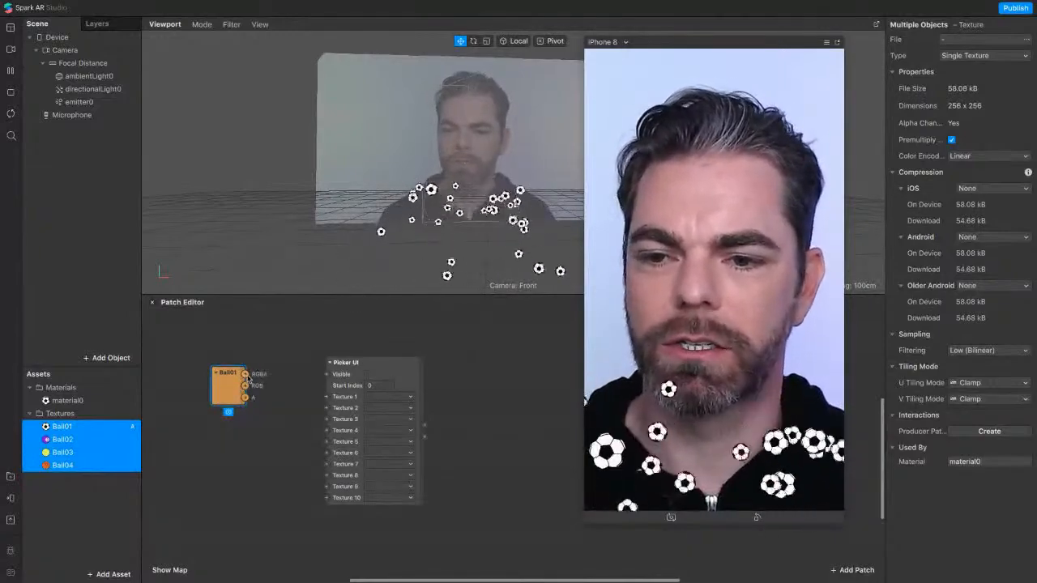
left_click_drag(312, 394, 326, 397)
left_click(368, 375)
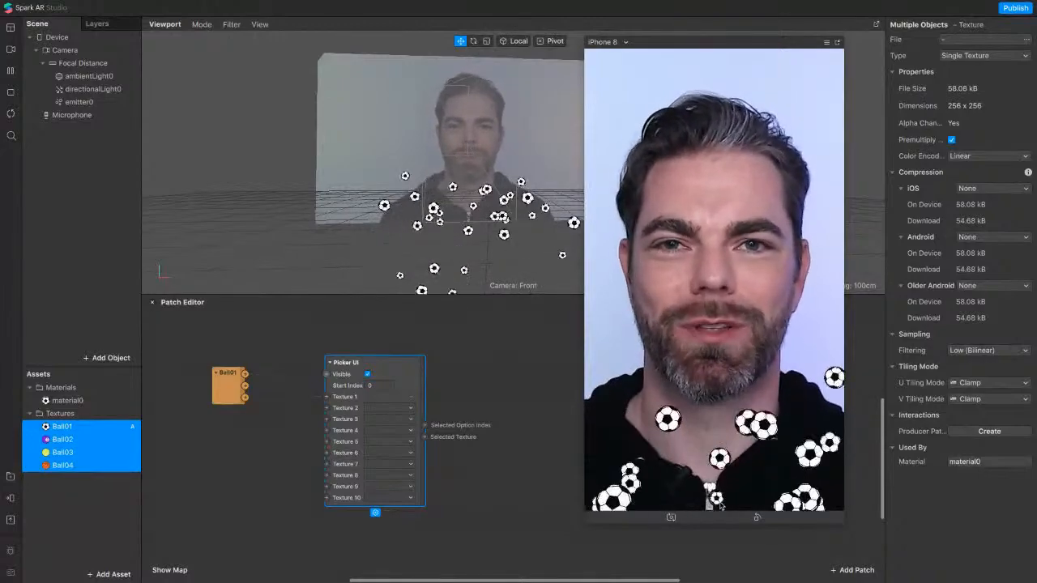
left_click_drag(386, 364, 375, 364)
Add the Ball02, Ball03 and Ball04 textures to the graph and connect them to Texture 2, 3 and 4 of the Picker UI.
left_click(83, 499)
left_click_drag(68, 441, 316, 408)
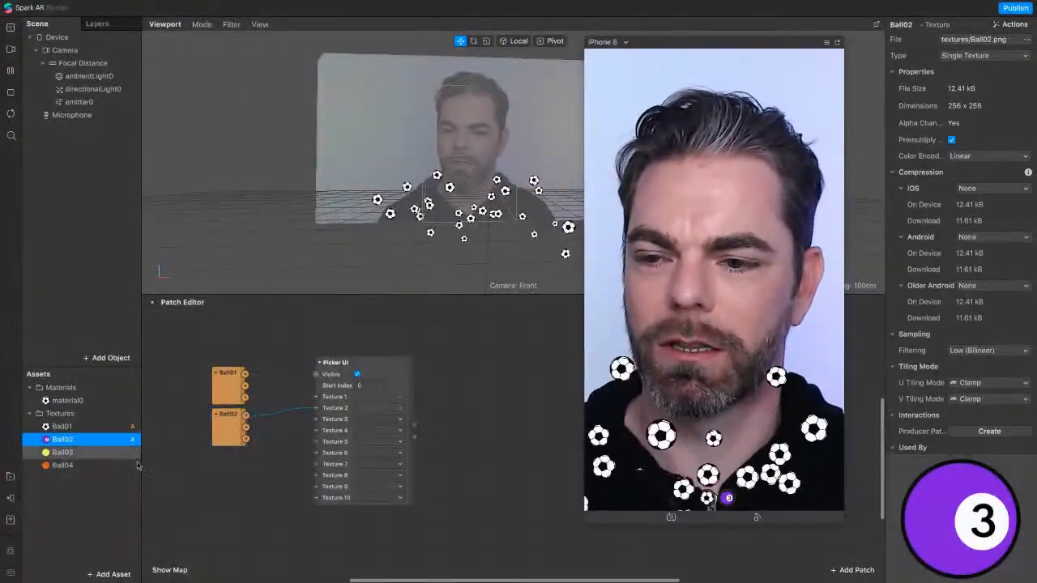
left_click(85, 453)
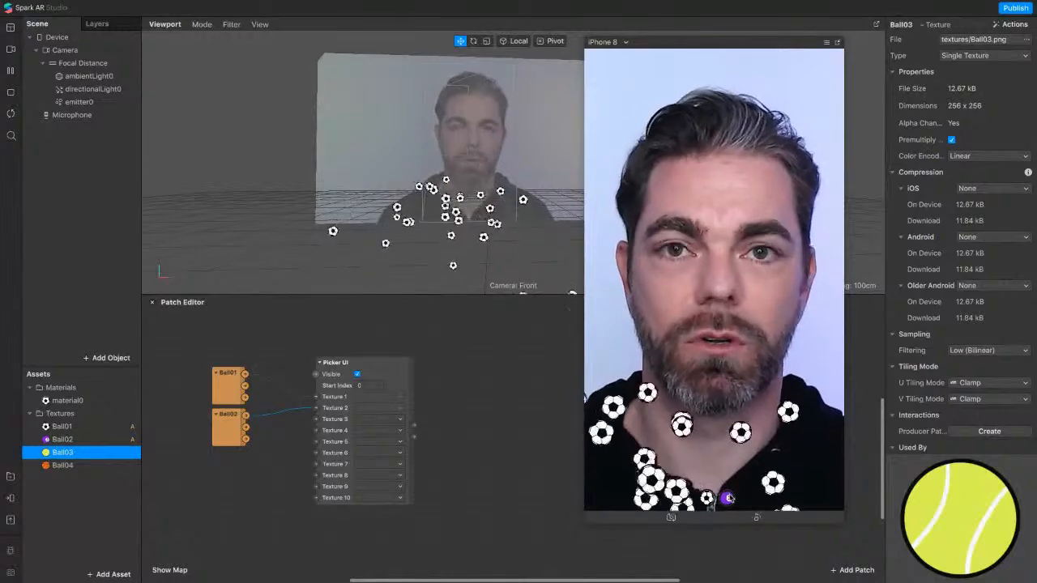
left_click_drag(73, 454, 215, 478)
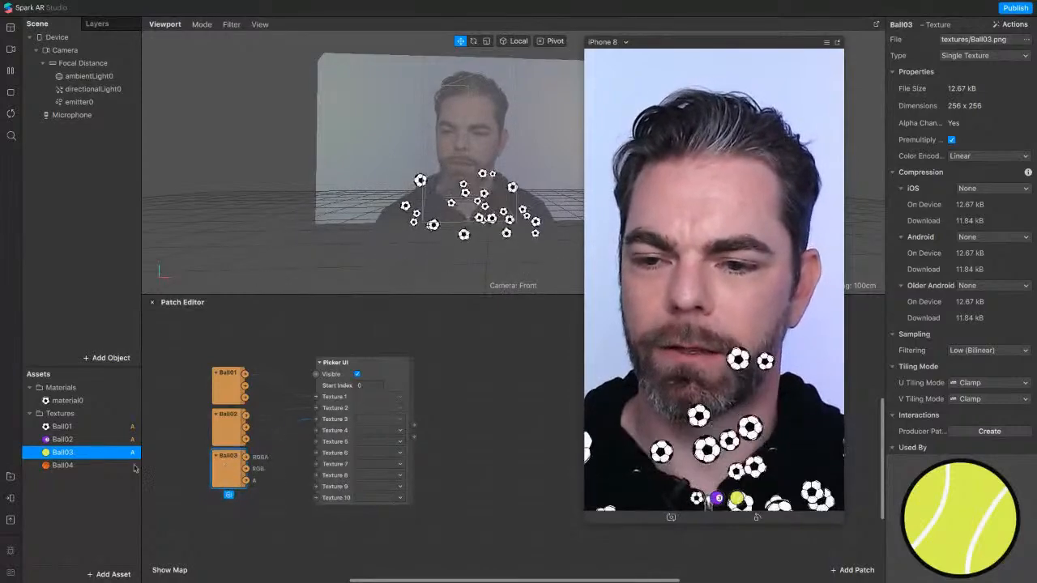
left_click_drag(81, 465, 316, 430)
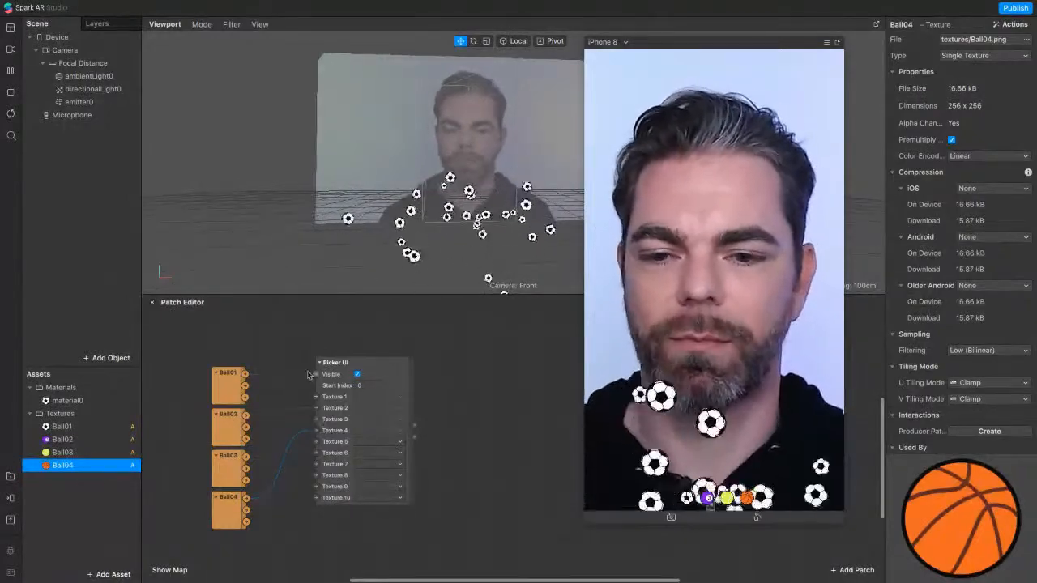
Create a patch for material0's diffuse texture and connect the Picker UI's Selected Texture output to it.
left_click(394, 373)
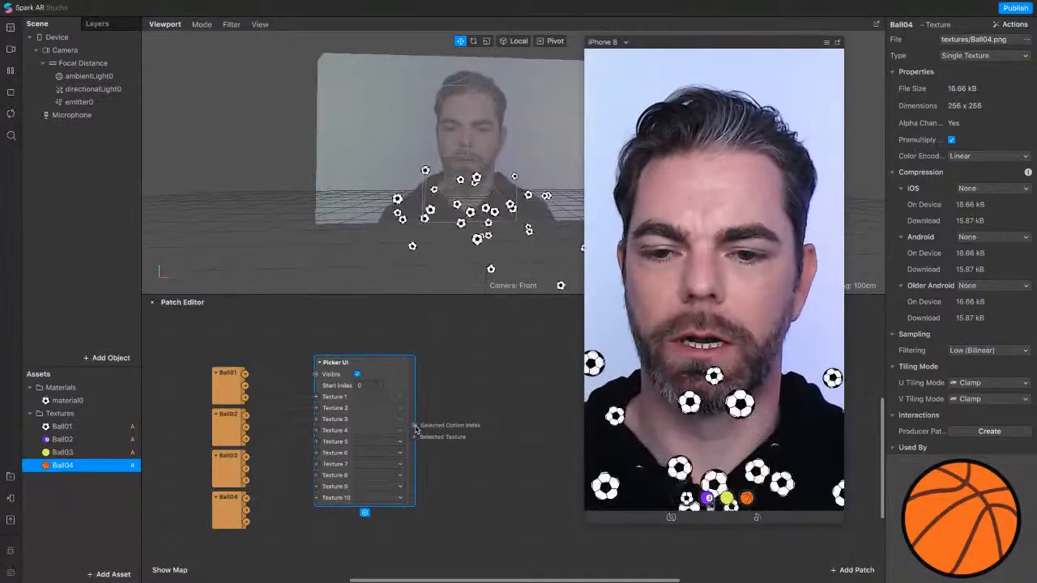
left_click_drag(414, 427, 485, 445)
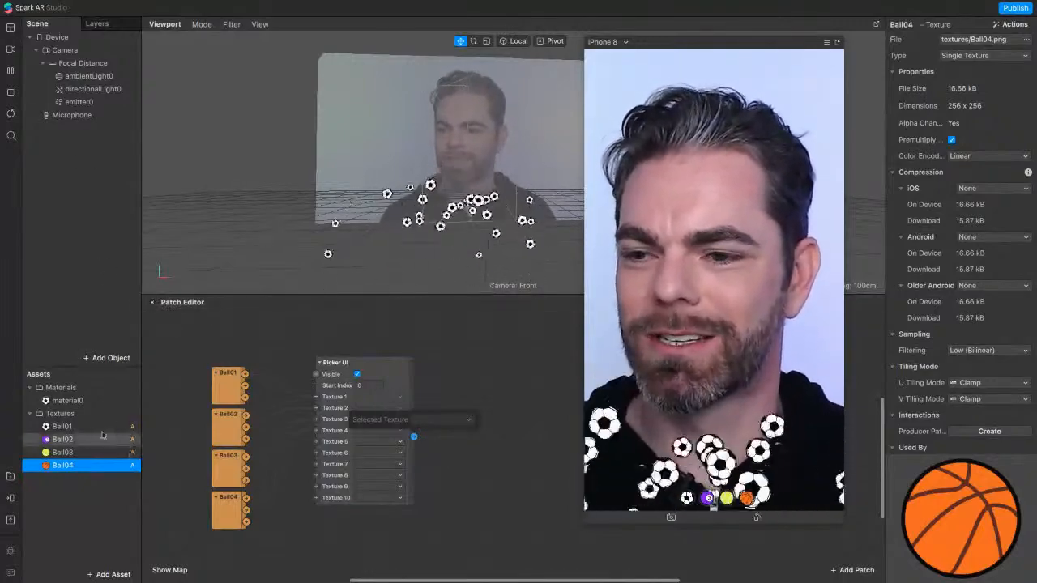
left_click(68, 401)
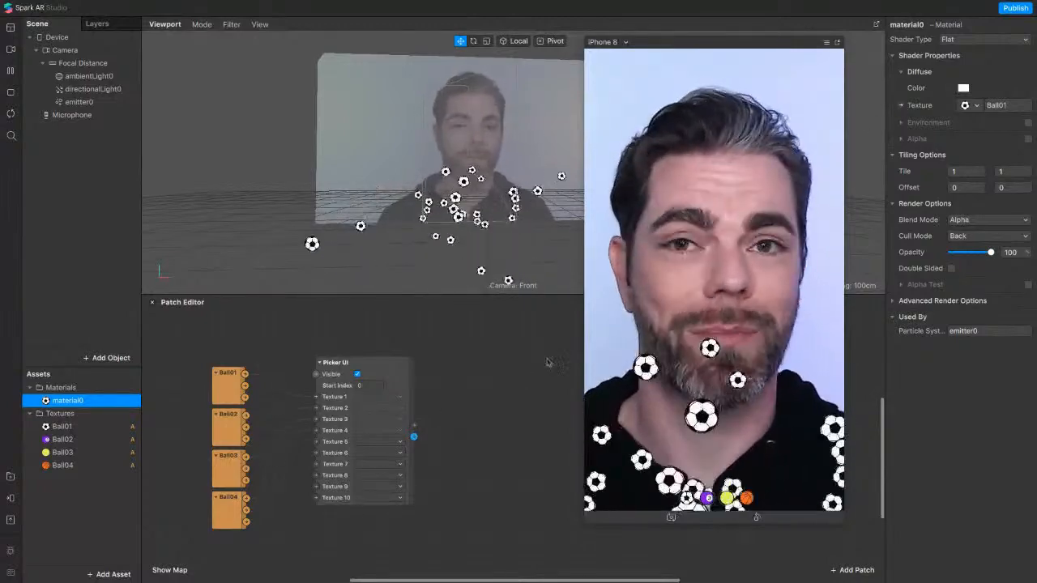
left_click(901, 106)
left_click_drag(535, 456, 501, 416)
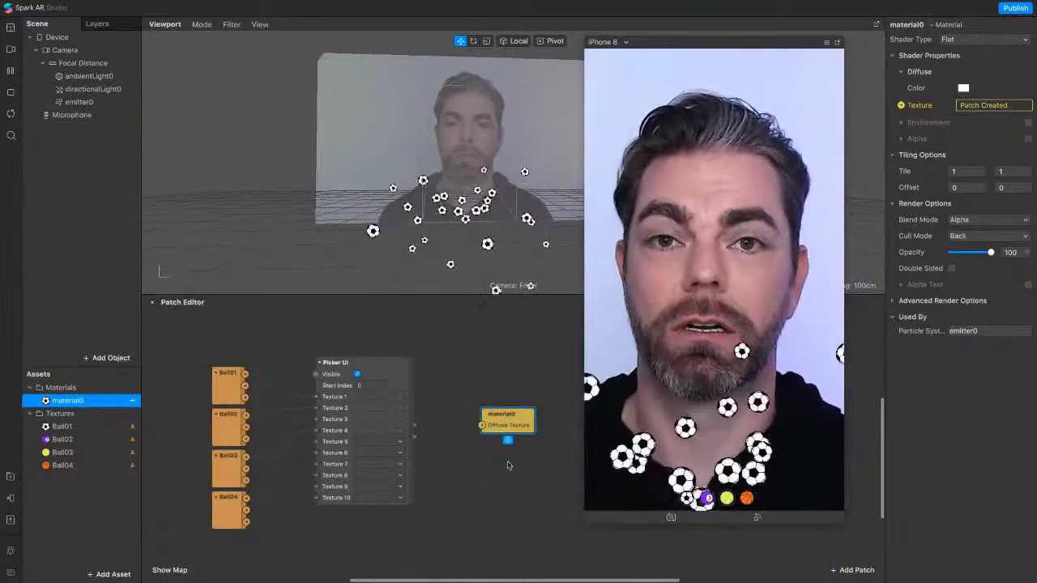
left_click(379, 373)
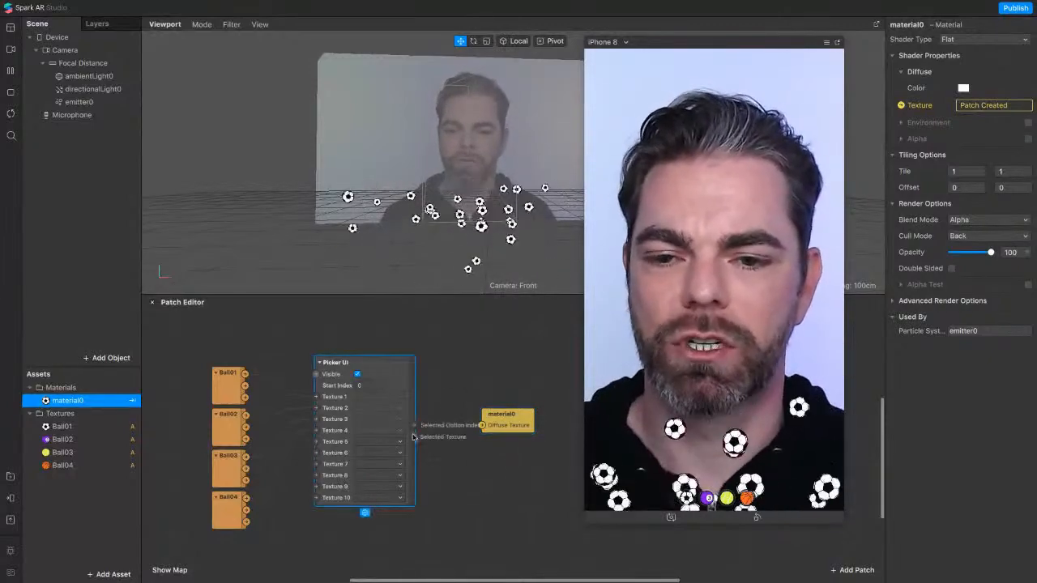
left_click_drag(415, 438, 482, 425)
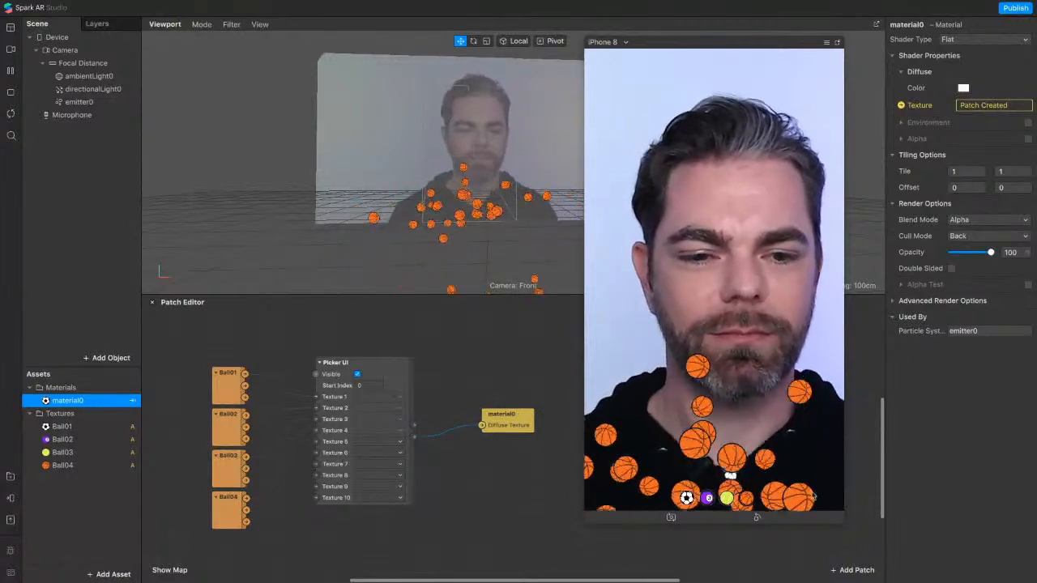
Test the picker in the preview by choosing the soccer, purple and tennis balls, and stop the simulation.
left_click(686, 498)
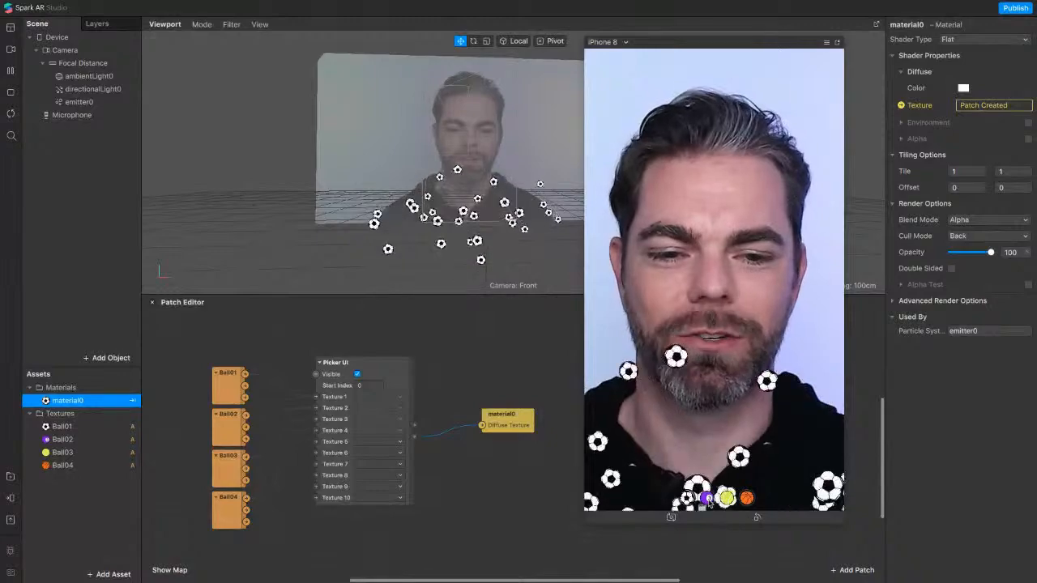
left_click(706, 497)
left_click(727, 497)
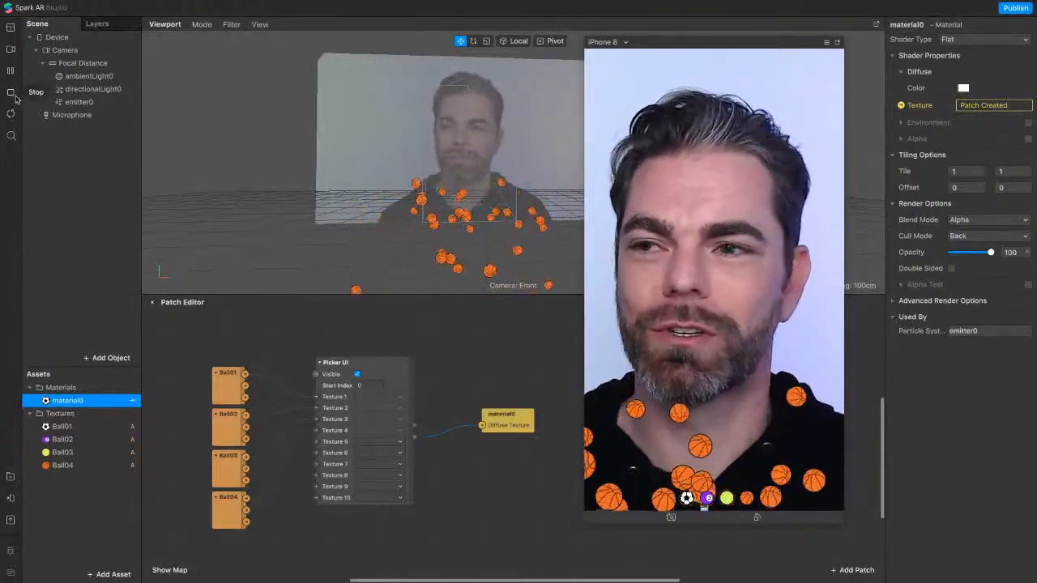
left_click(12, 94)
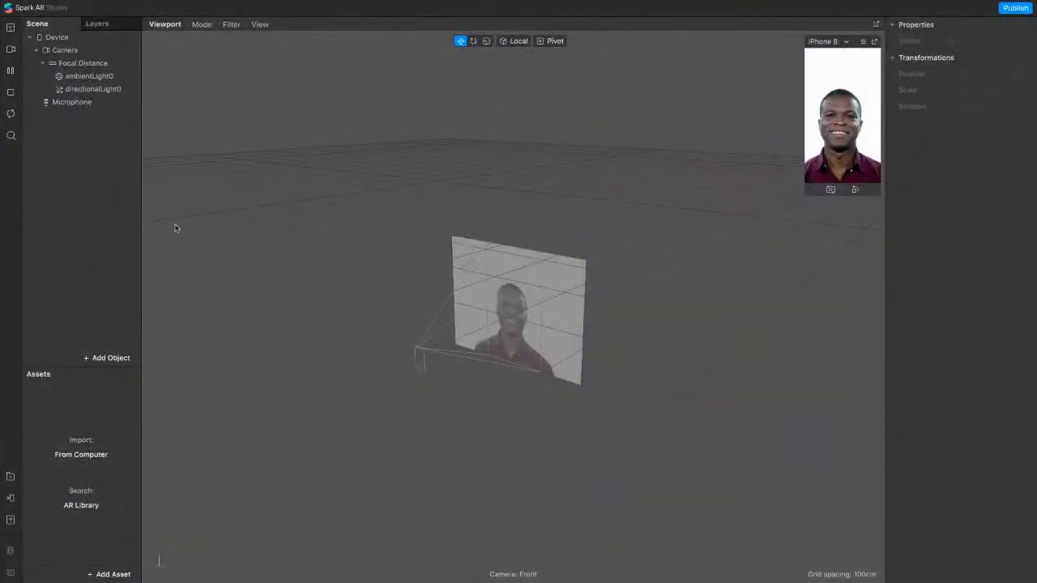
Use the HD Pro Webcam C920 as the new project's camera source and enlarge the preview.
left_click(123, 77)
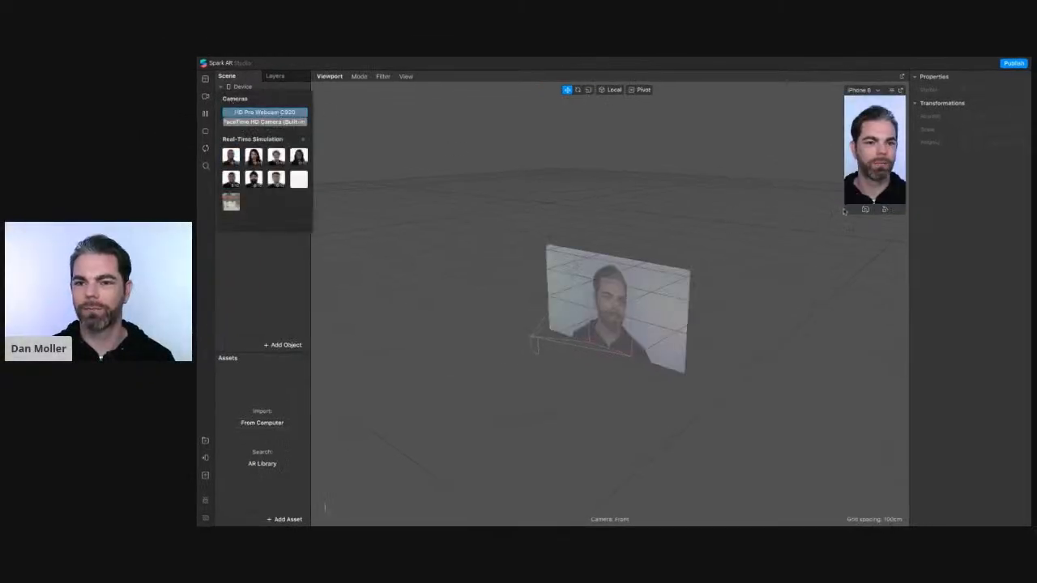
left_click_drag(844, 212, 687, 478)
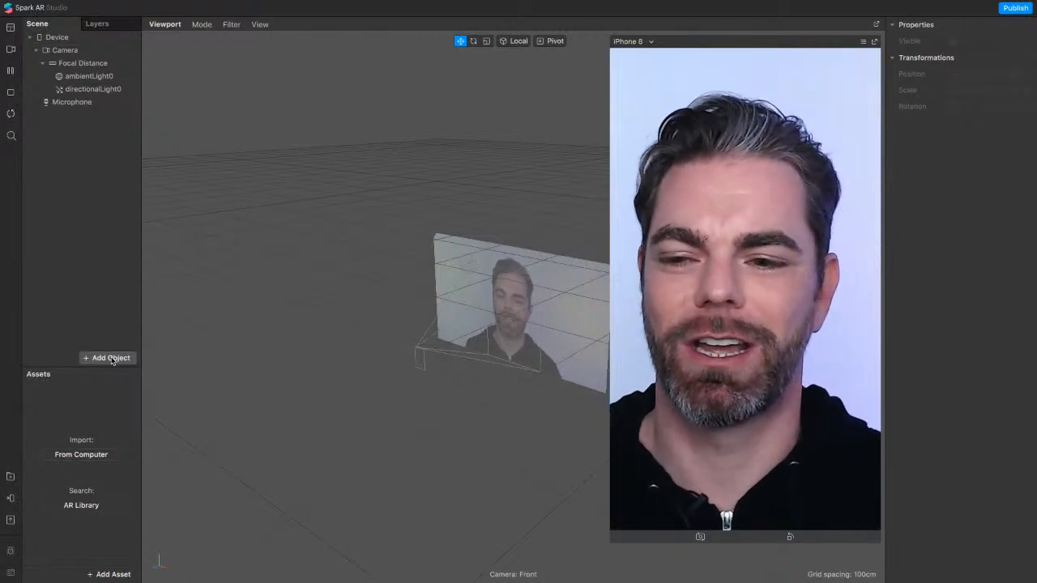
Import the UFO model from the World folder inside Hackathon.
left_click(102, 457)
left_click(477, 98)
left_click(519, 110)
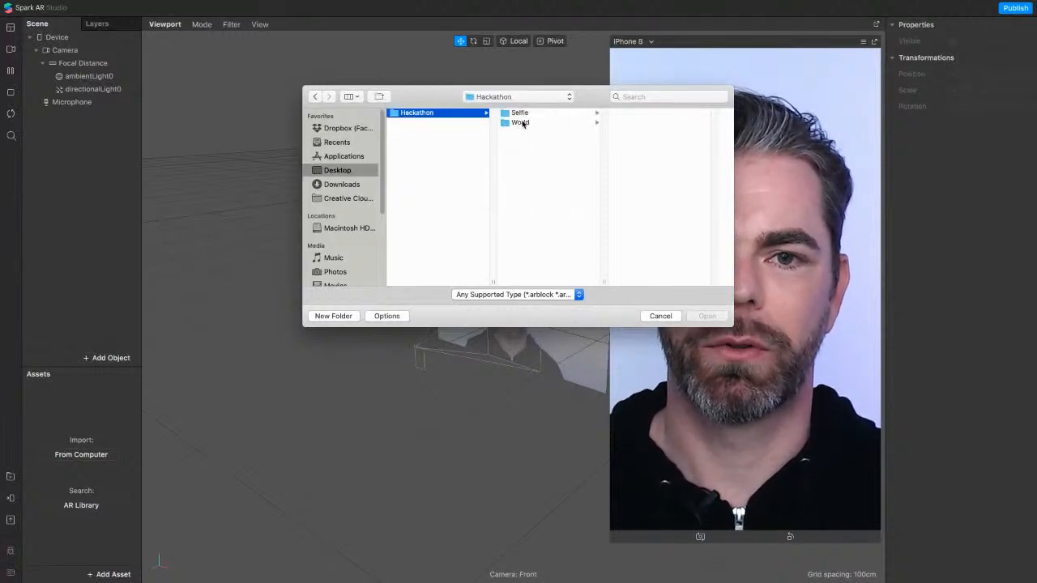
left_click(522, 123)
left_click(635, 122)
left_click(711, 317)
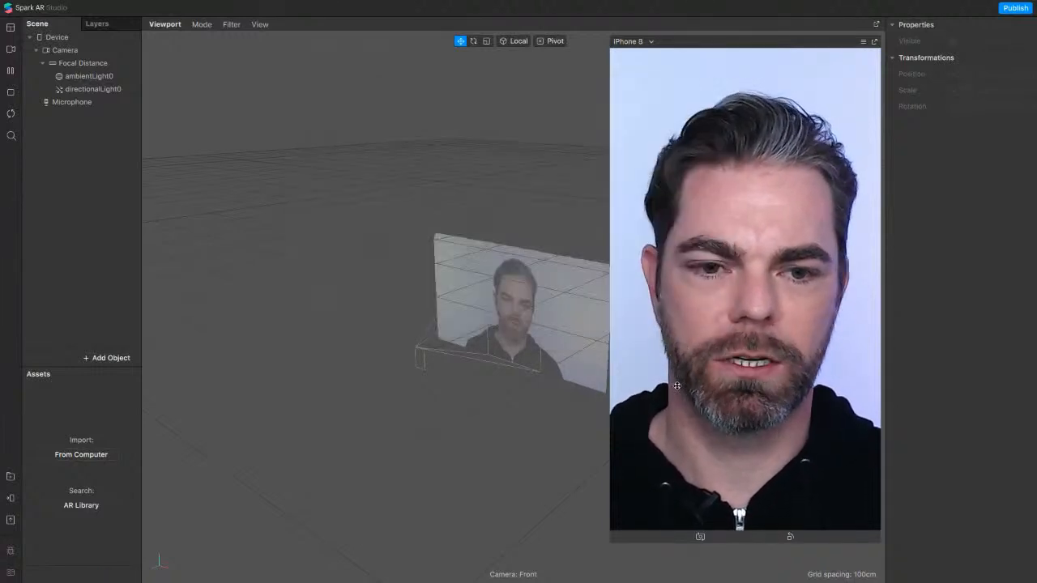
Add the UFO to the scene and move it to about -0.4 in X and -0.2 in Y.
left_click(62, 408)
left_click_drag(53, 388, 88, 195)
middle_click_drag(484, 423, 528, 397)
left_click_drag(533, 323, 414, 382)
middle_click_drag(435, 361, 494, 268)
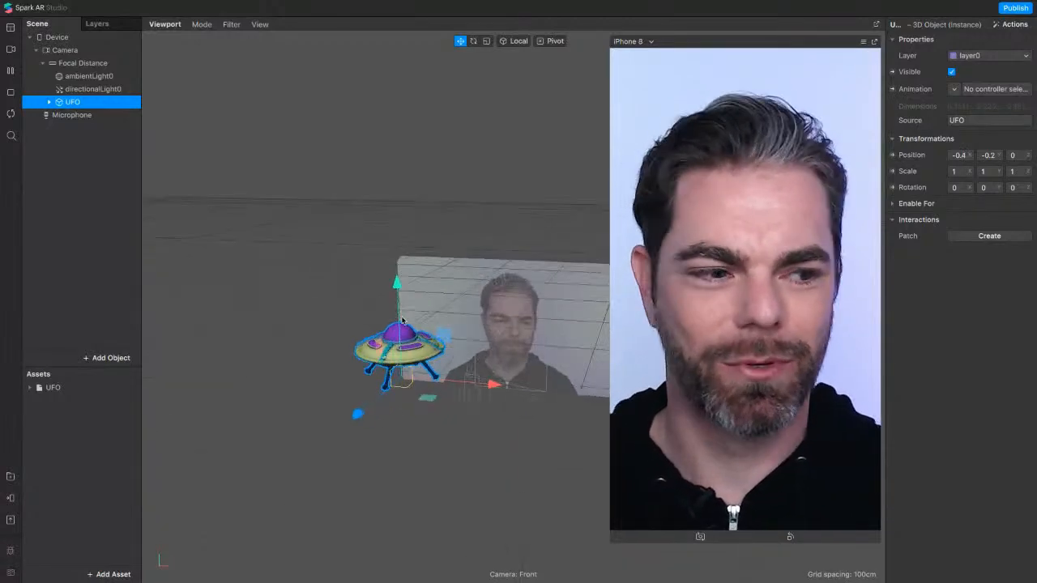
scroll(397, 320, "up", 6)
middle_click_drag(387, 314, 511, 261)
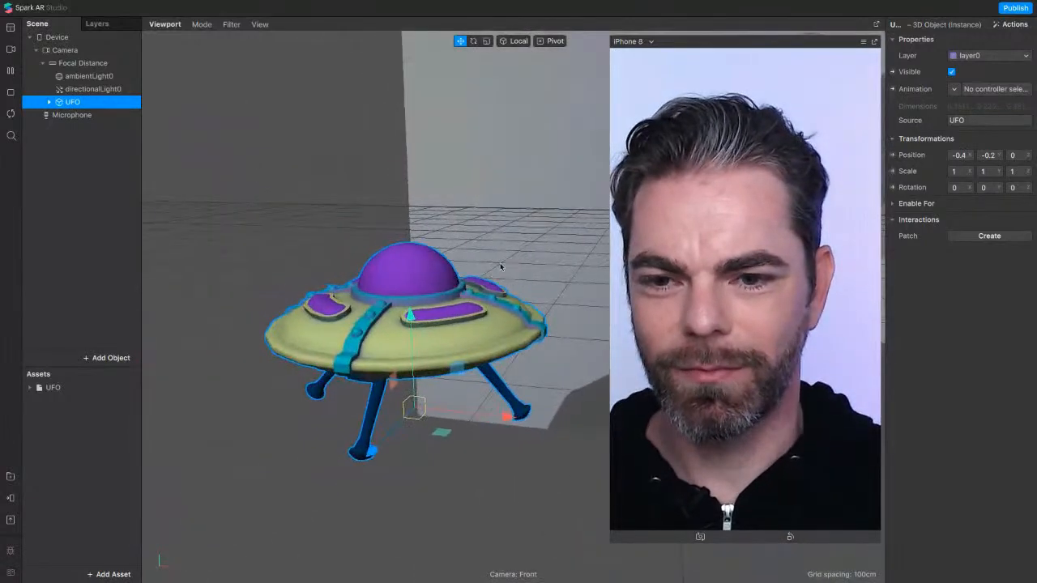
scroll(503, 227, "up", 4)
middle_click_drag(509, 217, 511, 204)
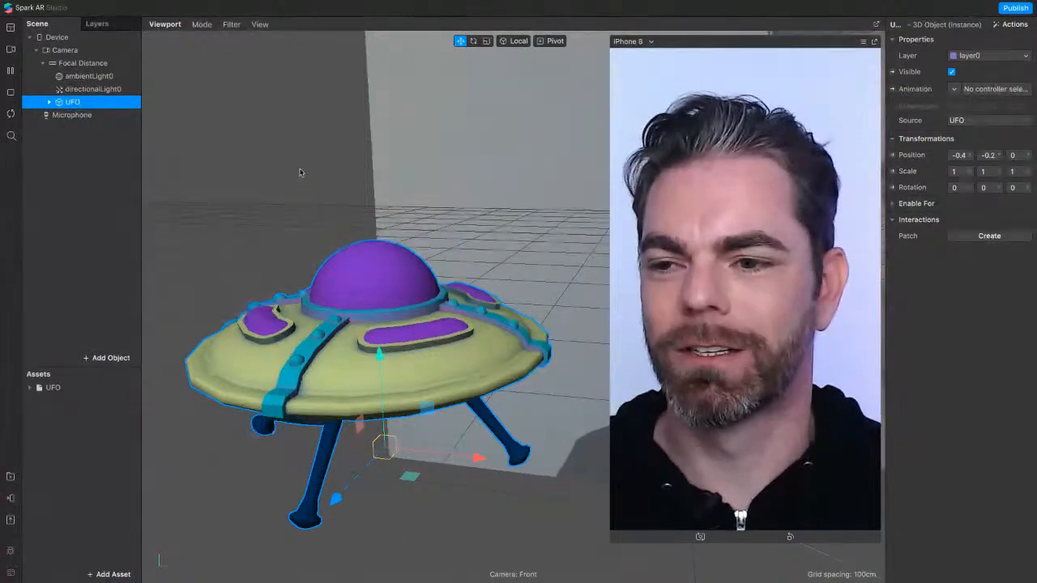
left_click(102, 571)
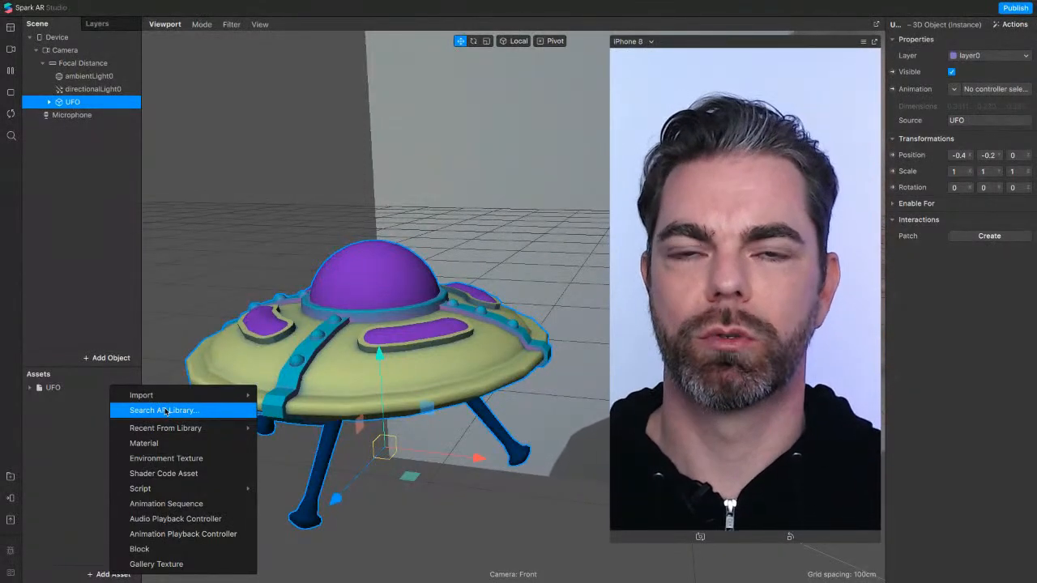
left_click(65, 305)
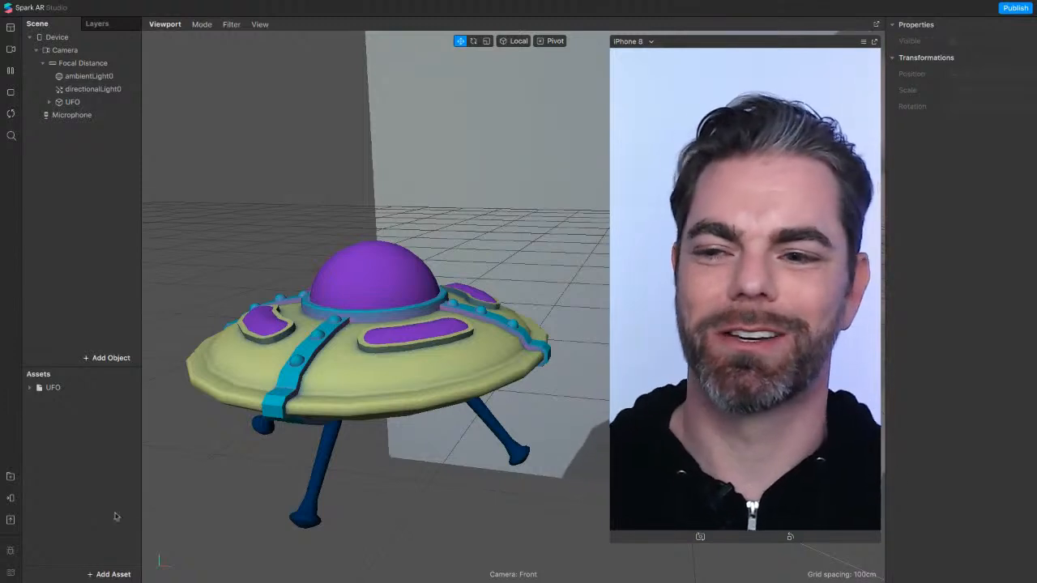
Examine the UFO's imported materials and textures and check which material covers the glass, base and legs of the model.
left_click(29, 387)
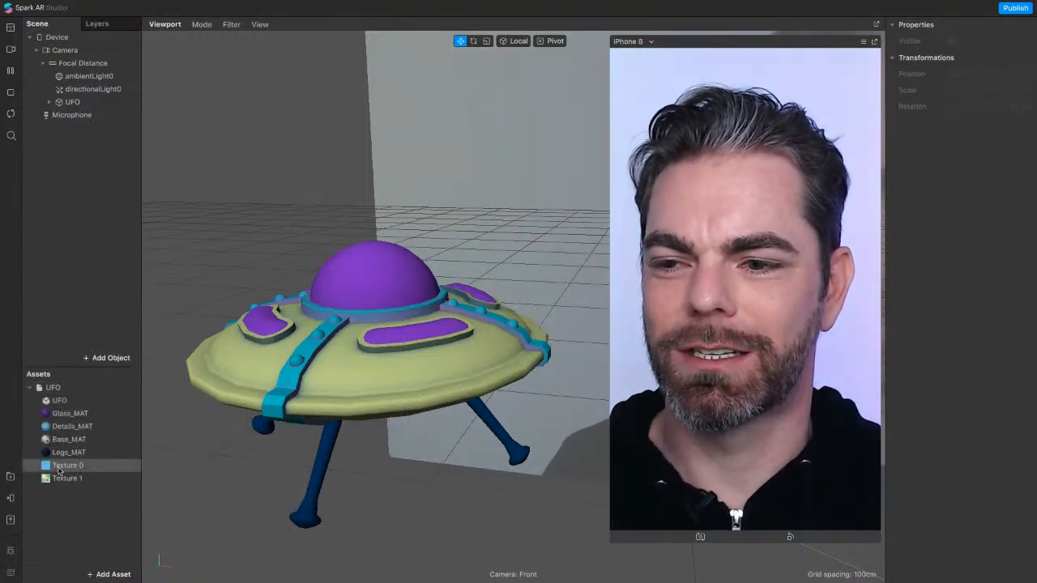
left_click(64, 402)
left_click(91, 415)
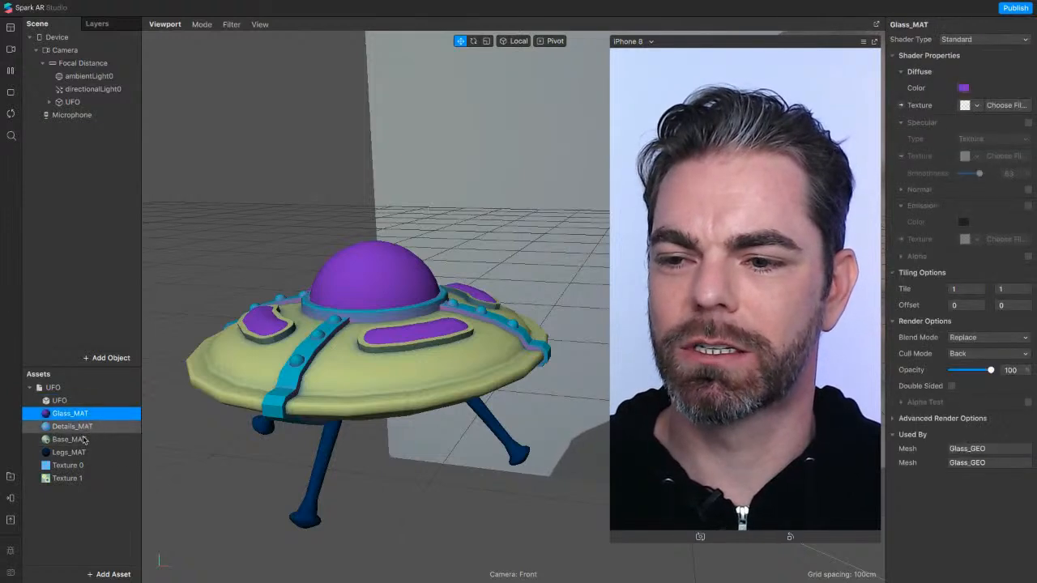
left_click(86, 439)
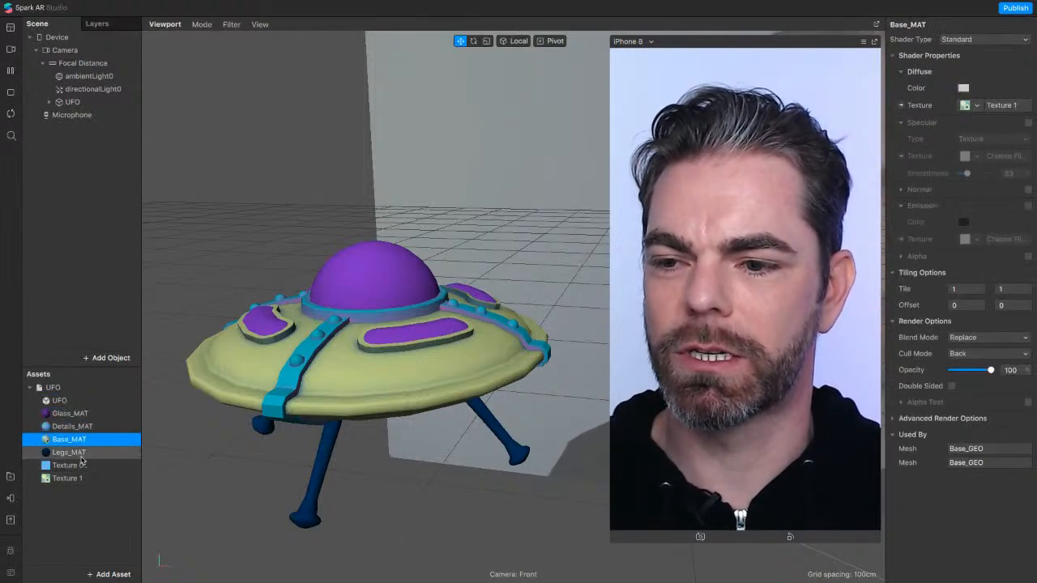
left_click(371, 284)
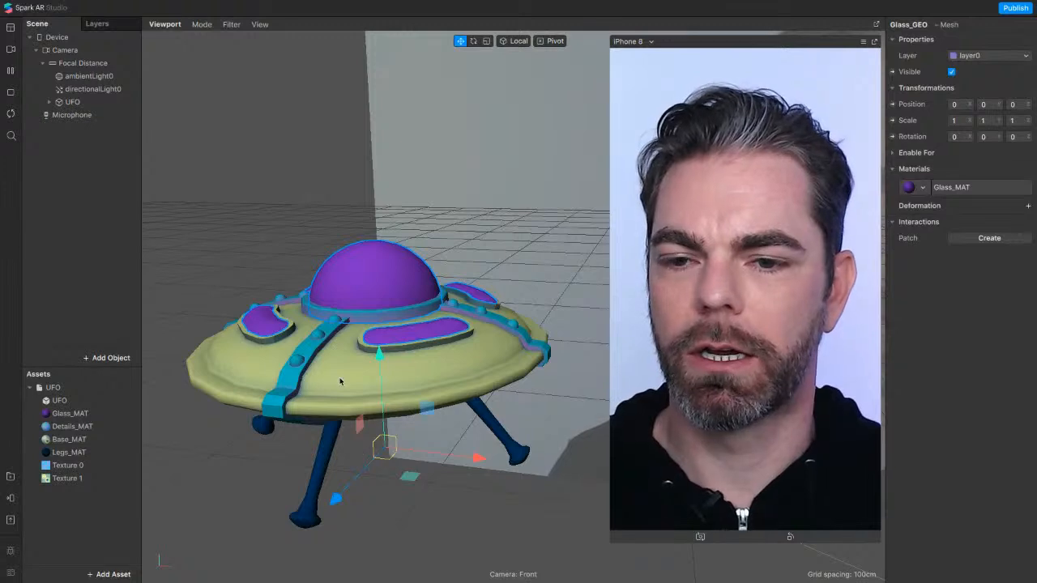
left_click(292, 383)
left_click(292, 383)
left_click(319, 478)
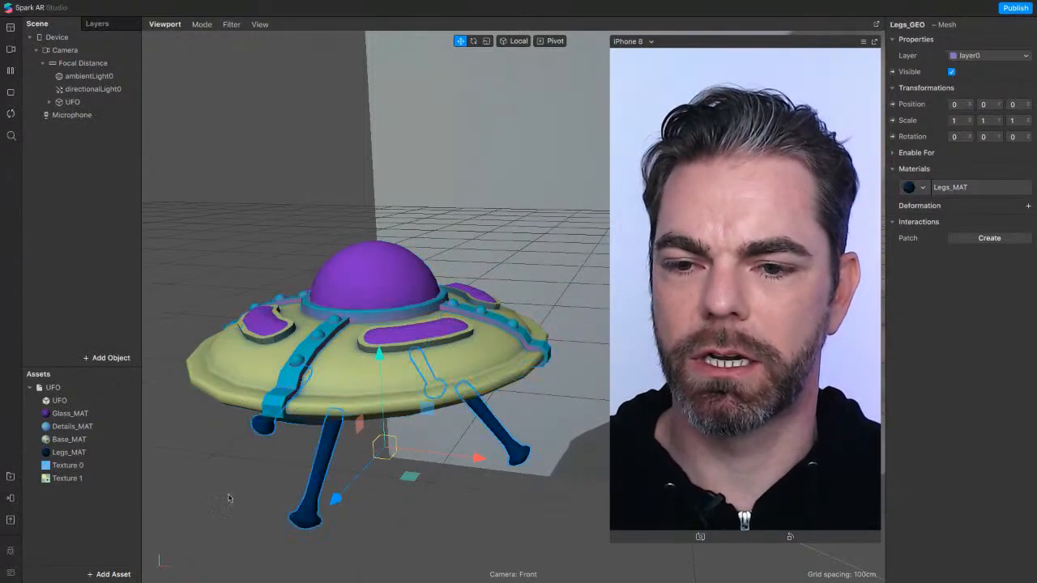
left_click(73, 465)
left_click(73, 478)
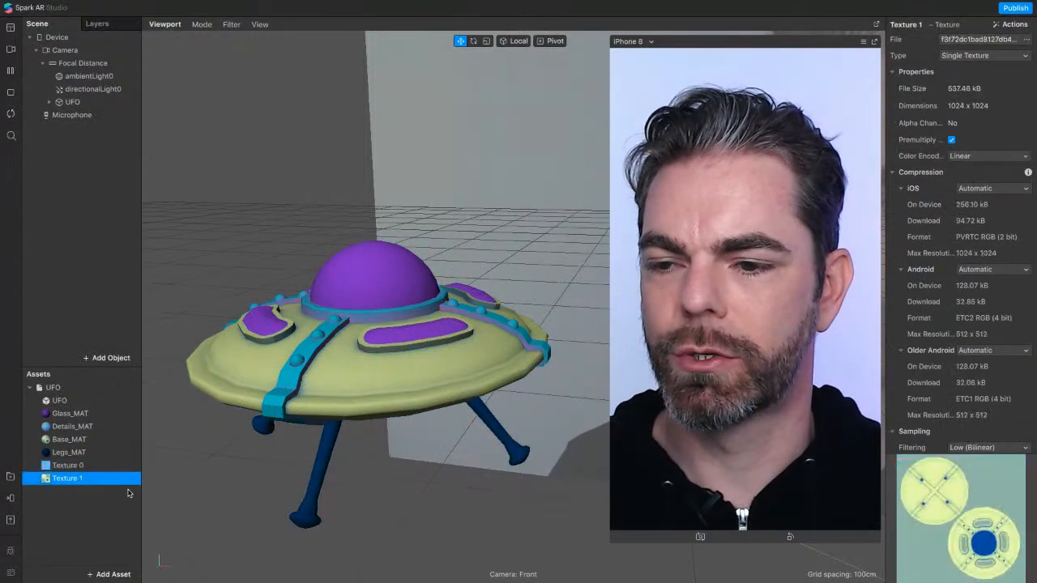
left_click(300, 362)
left_click(233, 381)
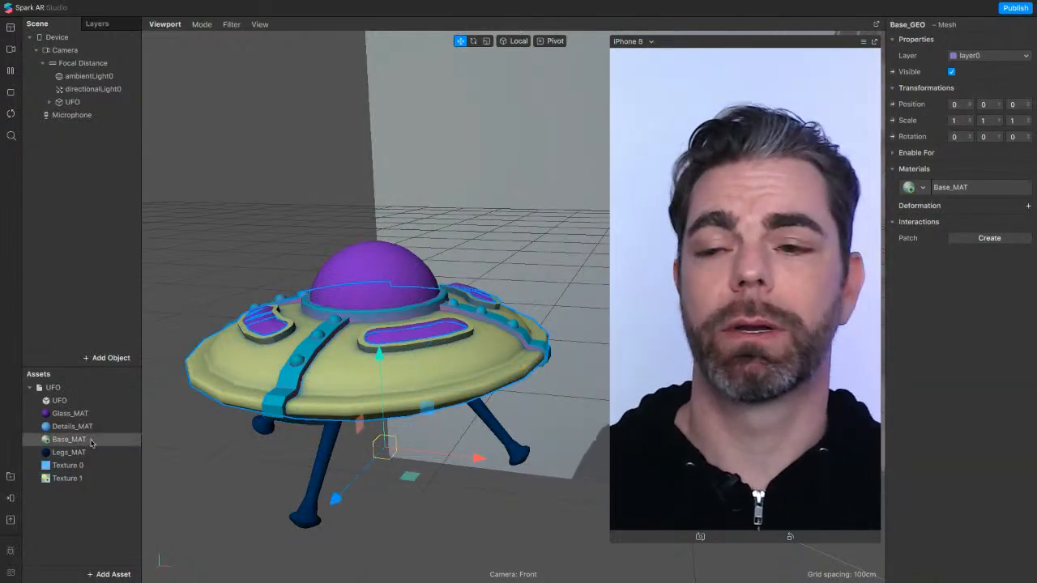
Change Glass_MAT's shader type to Physically-Based and enable its Environment property.
left_click(69, 414)
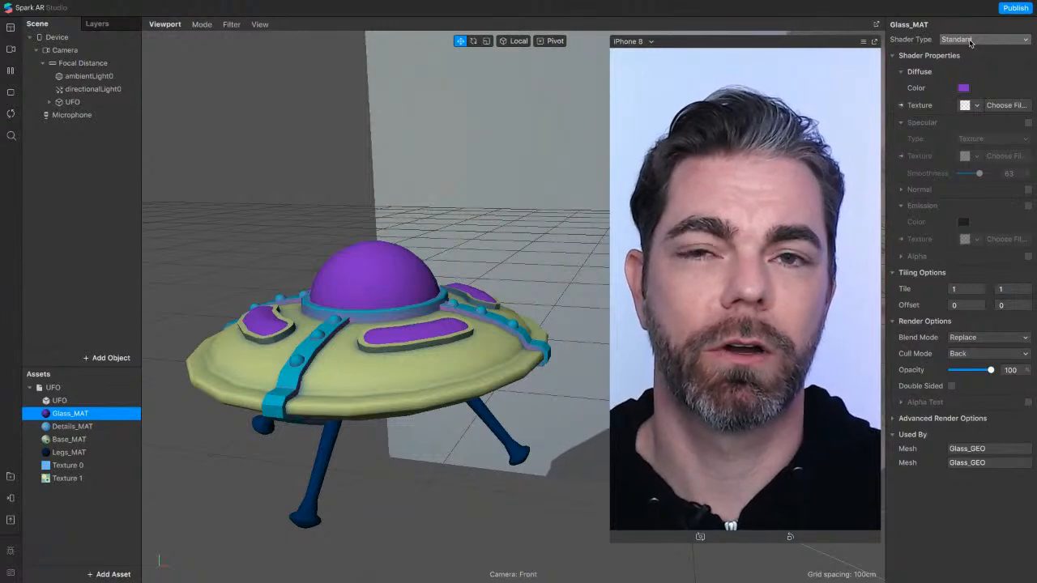
left_click(969, 40)
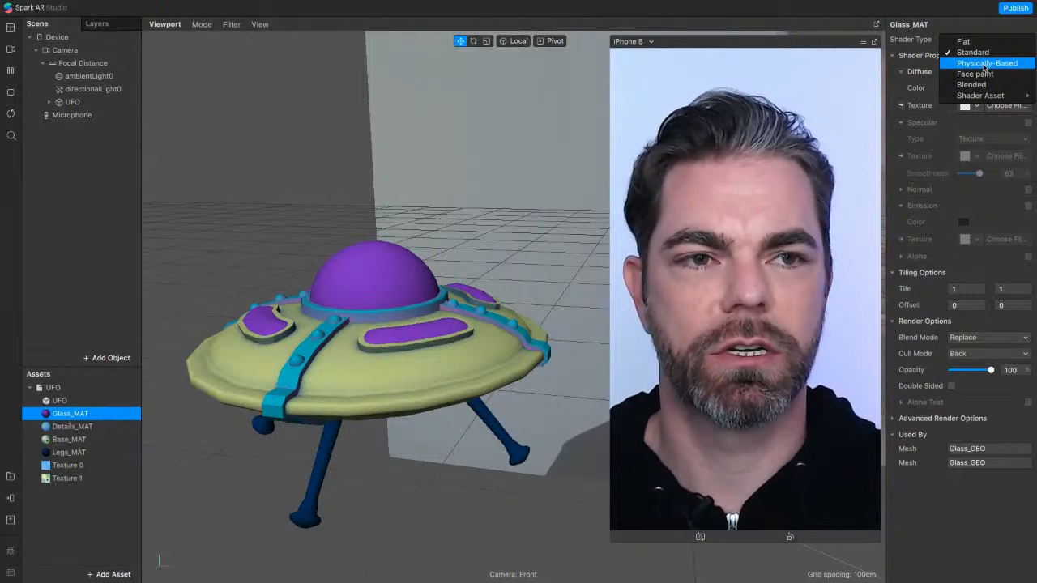
left_click(984, 64)
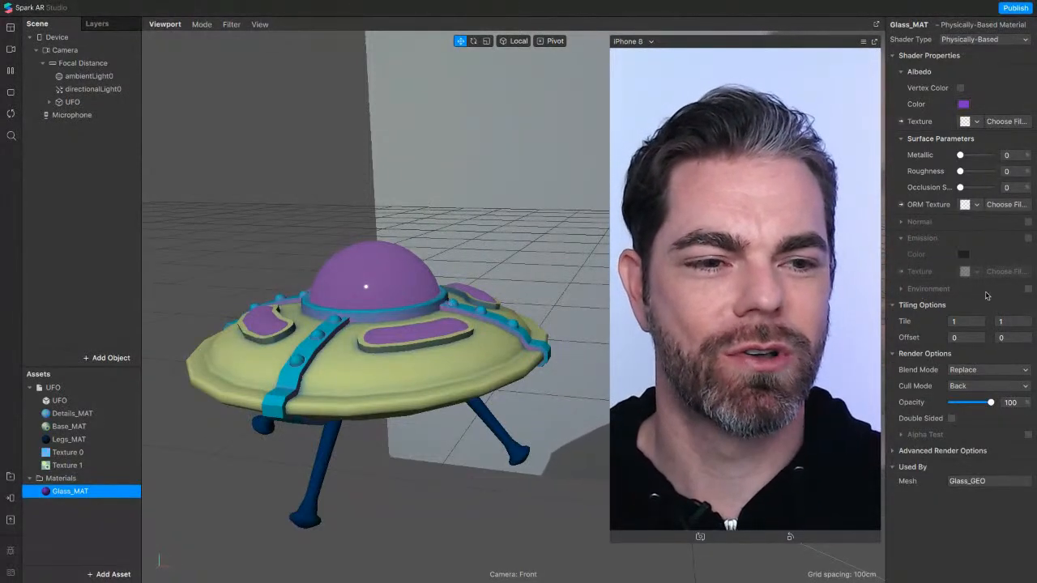
left_click(1027, 289)
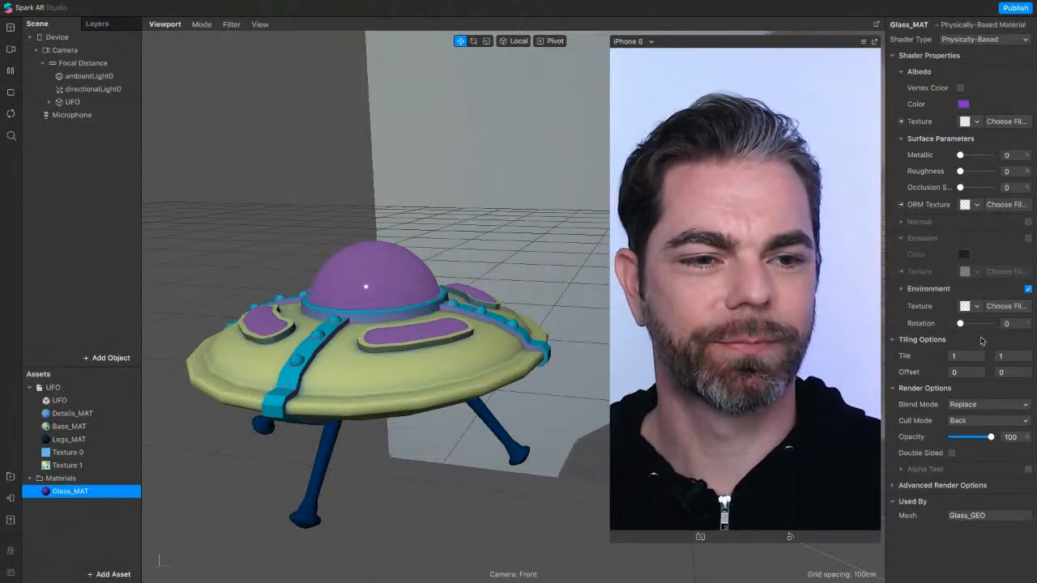
Try to import the free Balcony texture from the AR Library as Glass_MAT's environment texture.
left_click(977, 308)
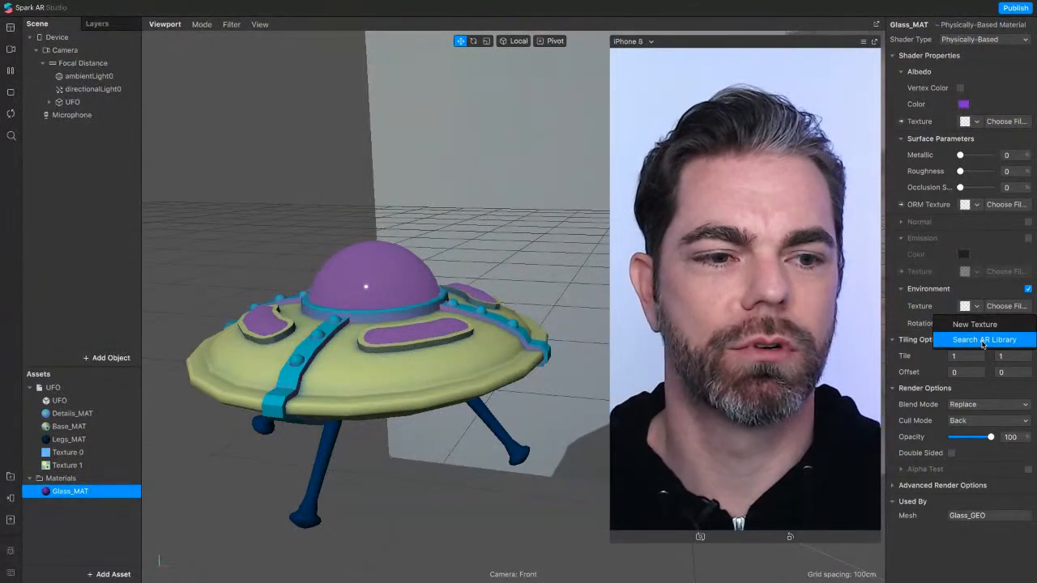
left_click(982, 340)
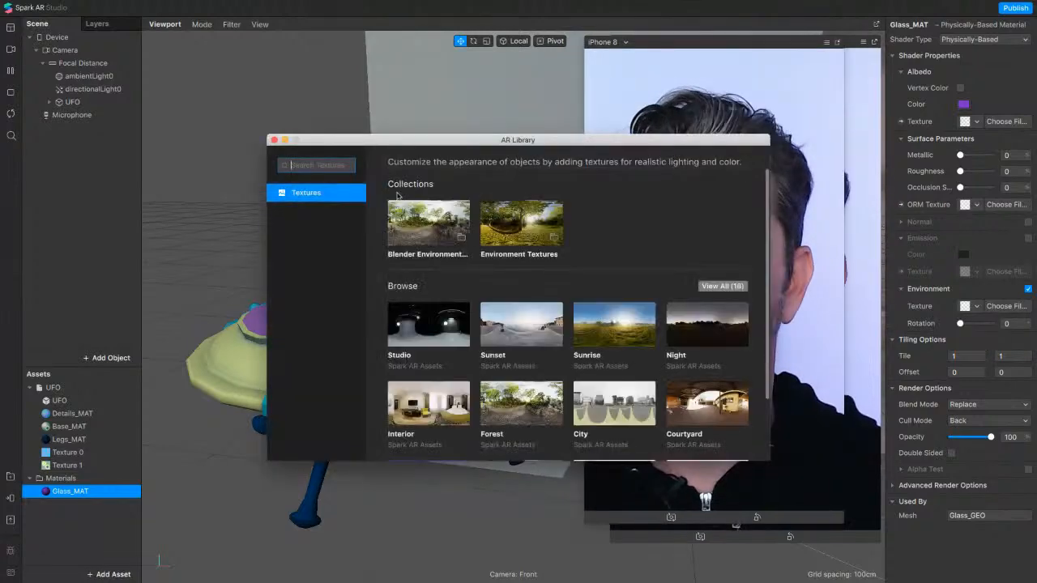
left_click_drag(474, 140, 314, 97)
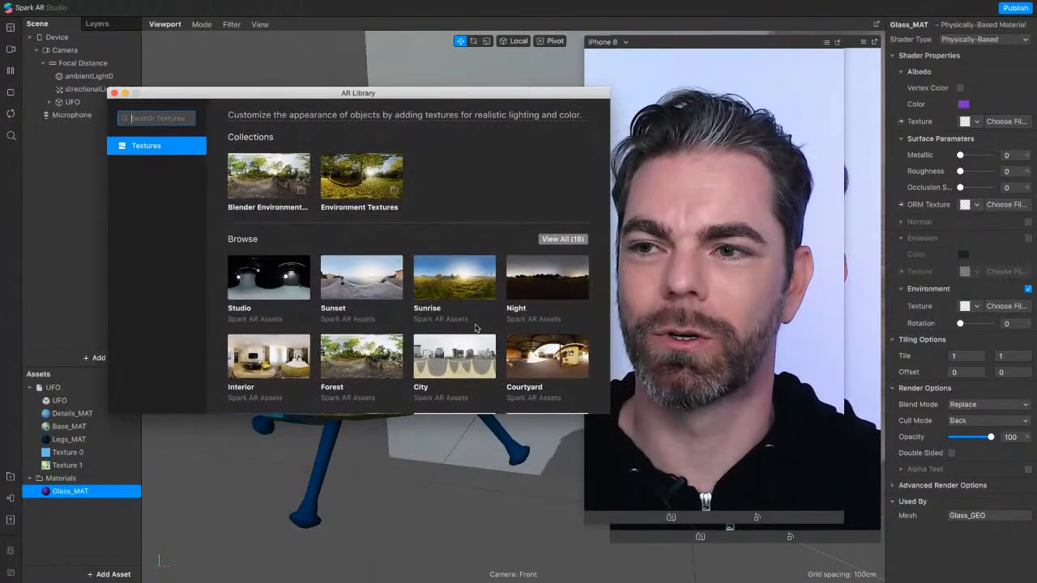
scroll(550, 369, "down", 3)
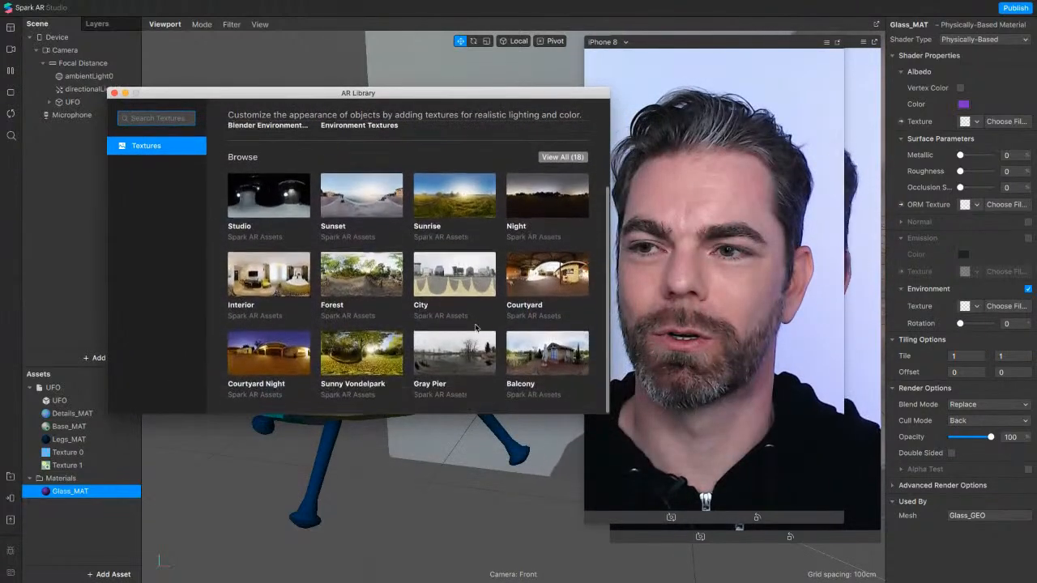
left_click(557, 371)
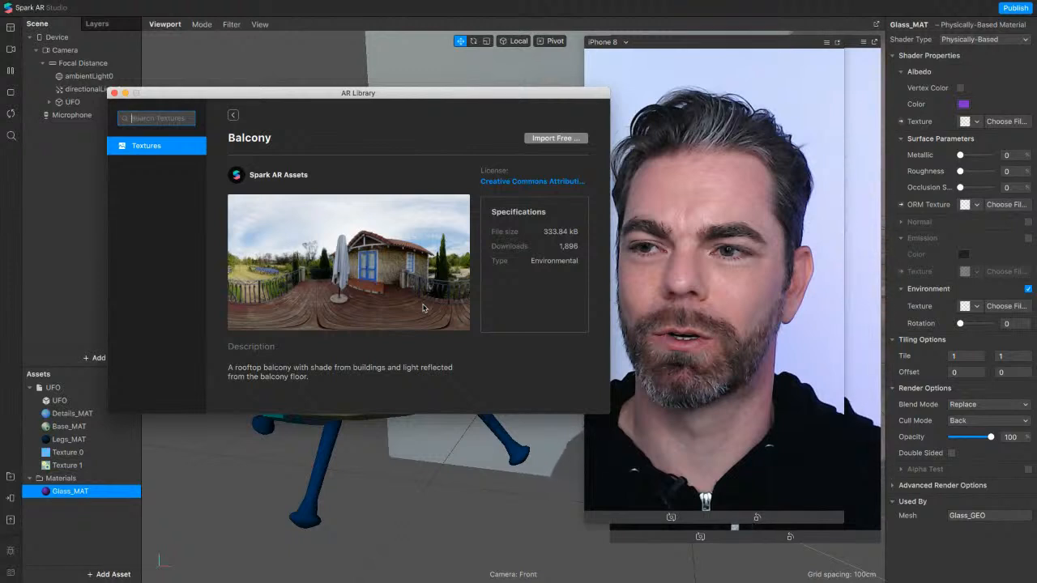
left_click(556, 139)
left_click(545, 162)
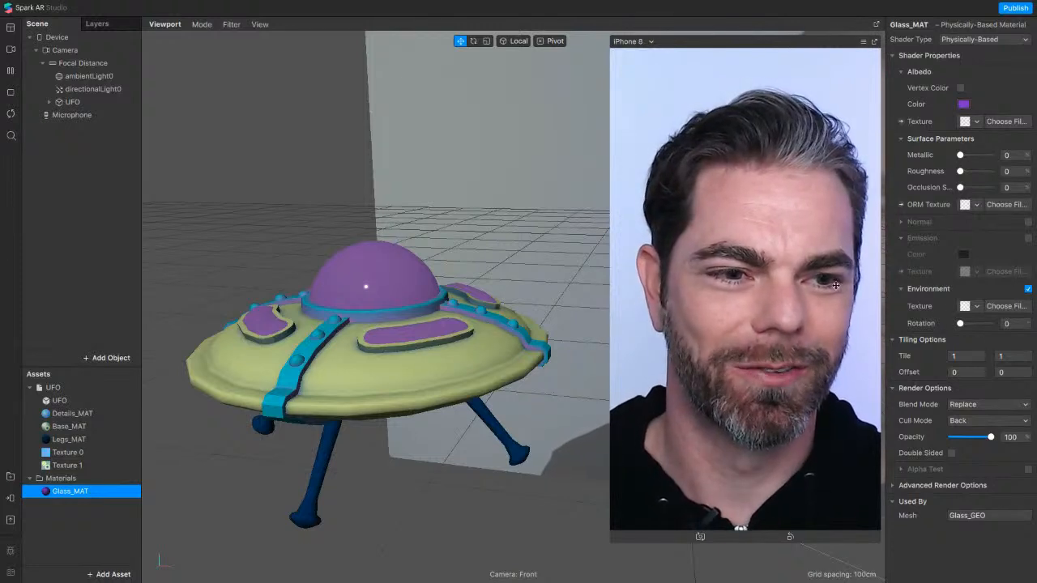
left_click(978, 306)
left_click(993, 321)
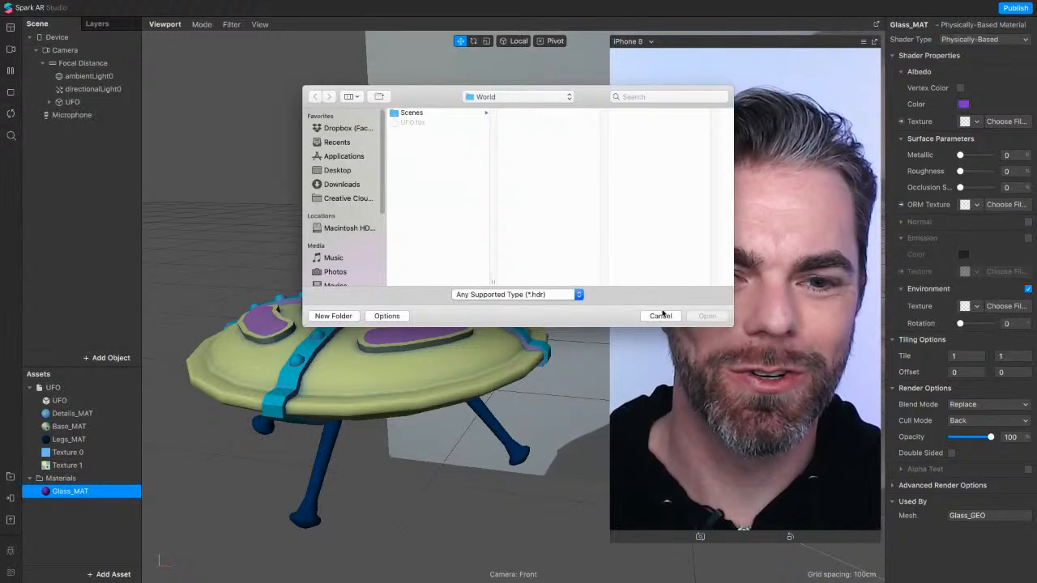
left_click(662, 315)
Import the Balcony texture from the AR Library and assign it as Glass_MAT's environment texture.
left_click(977, 306)
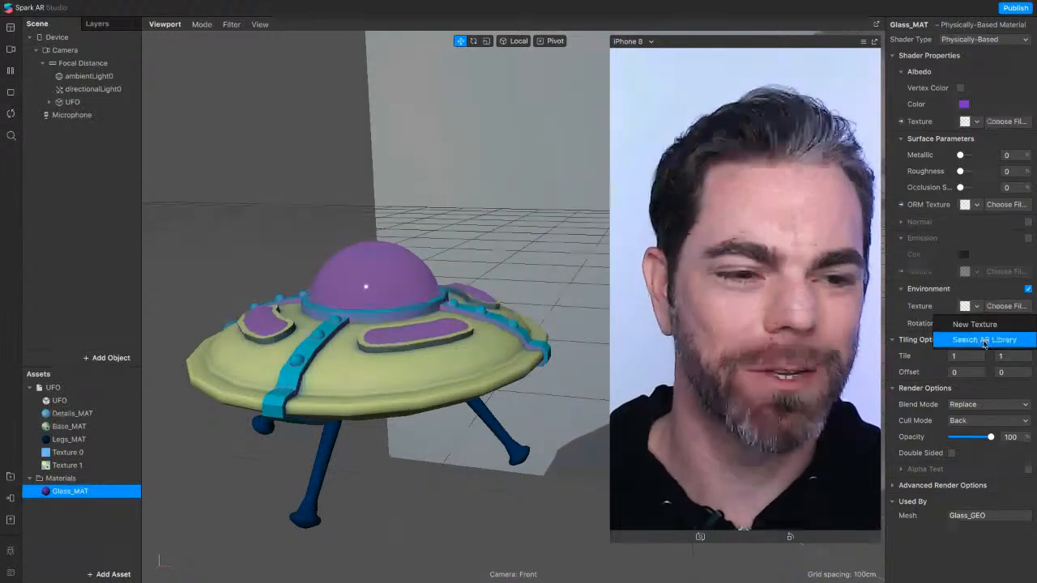
left_click(985, 341)
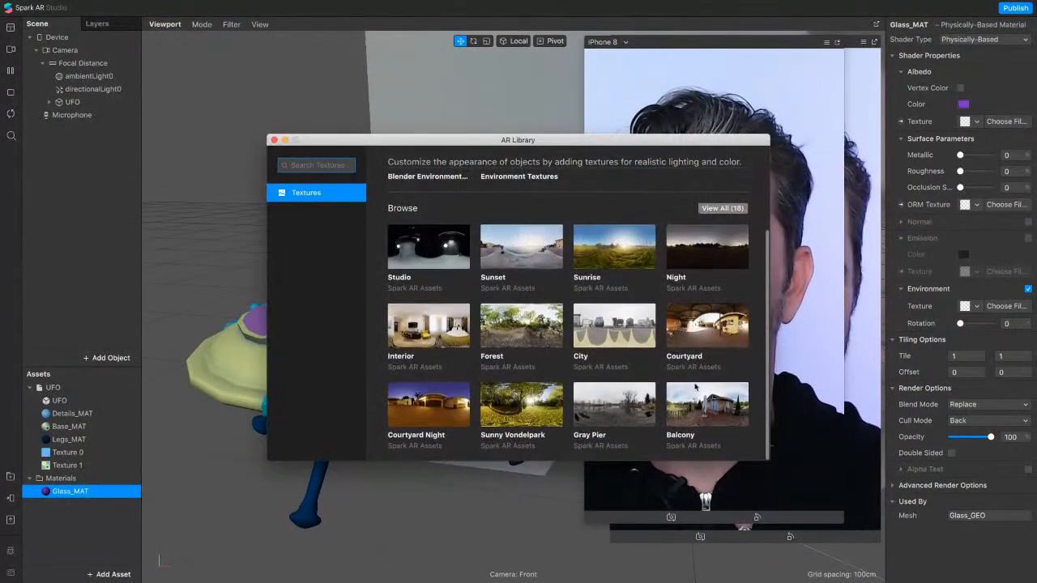
left_click(699, 401)
left_click(712, 186)
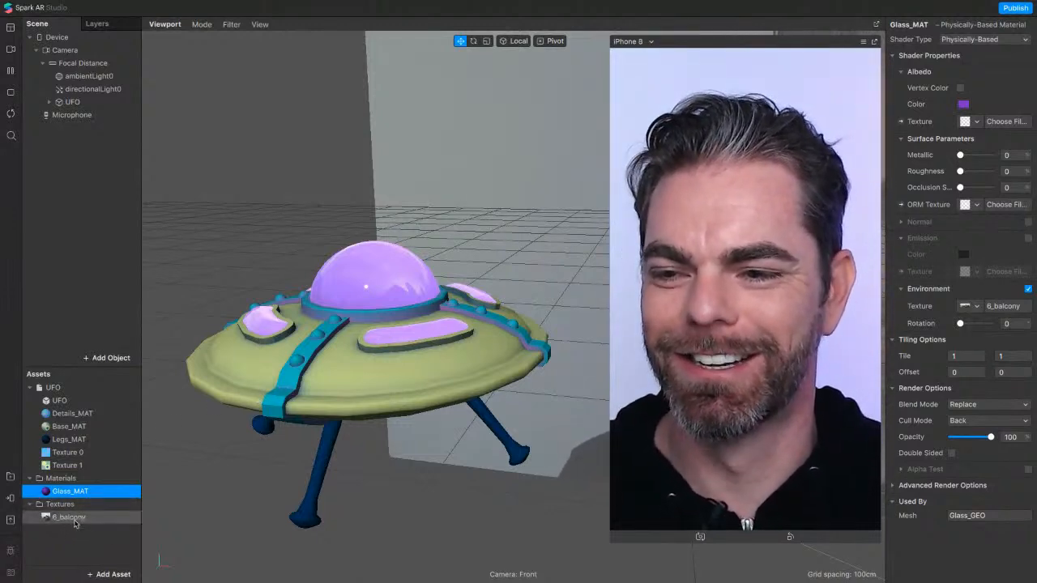
Inspect the reflections on the UFO's glass dome up close and set Glass_MAT's Metallic value to 71.
left_click_drag(339, 288, 464, 324, "alt")
scroll(407, 356, "up", 4)
scroll(406, 356, "up", 5)
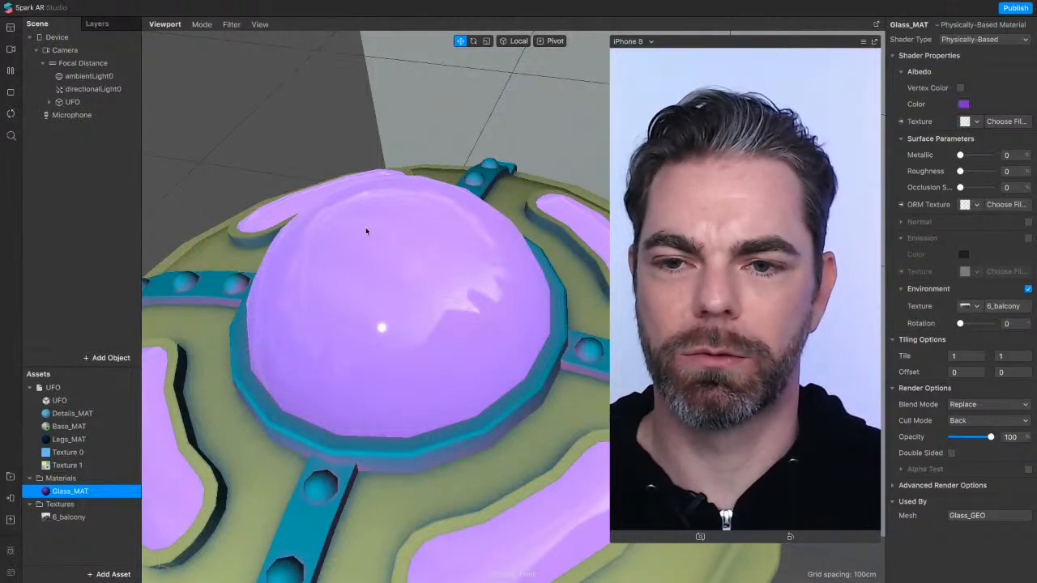
left_click_drag(431, 445, 435, 366, "alt")
scroll(414, 385, "down", 5)
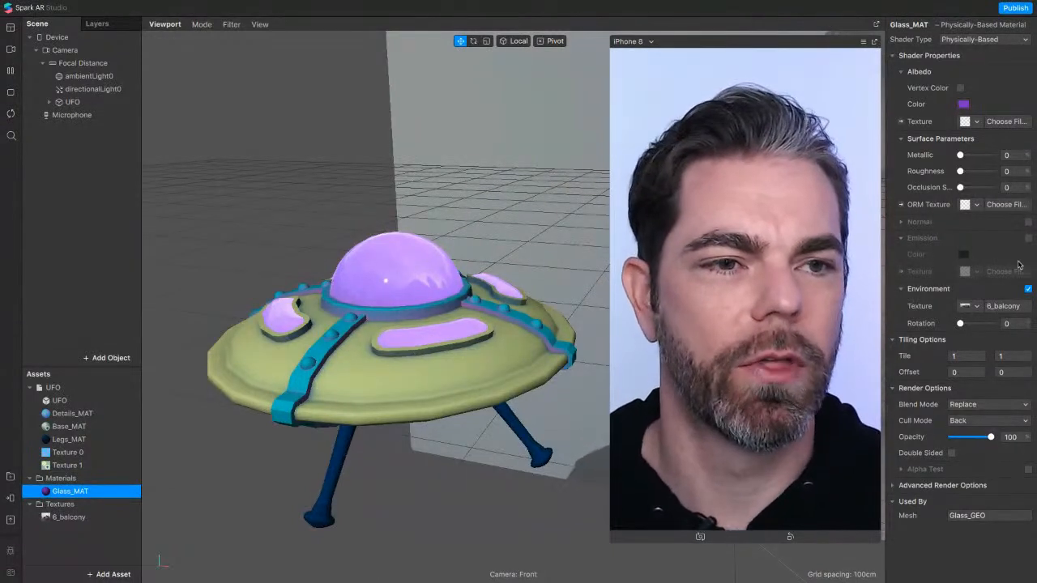
left_click_drag(963, 158, 984, 160)
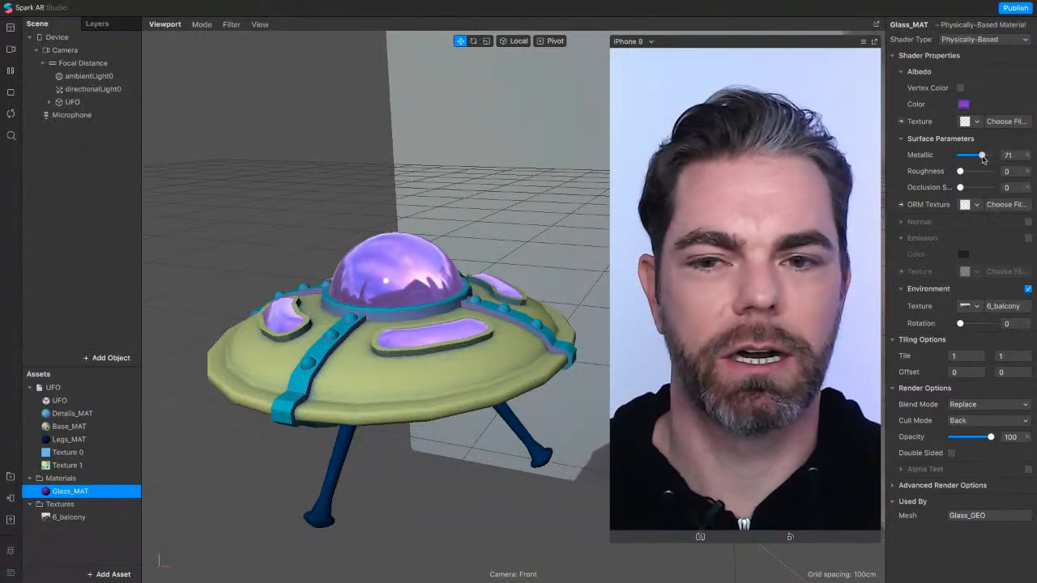
left_click_drag(982, 160, 984, 160)
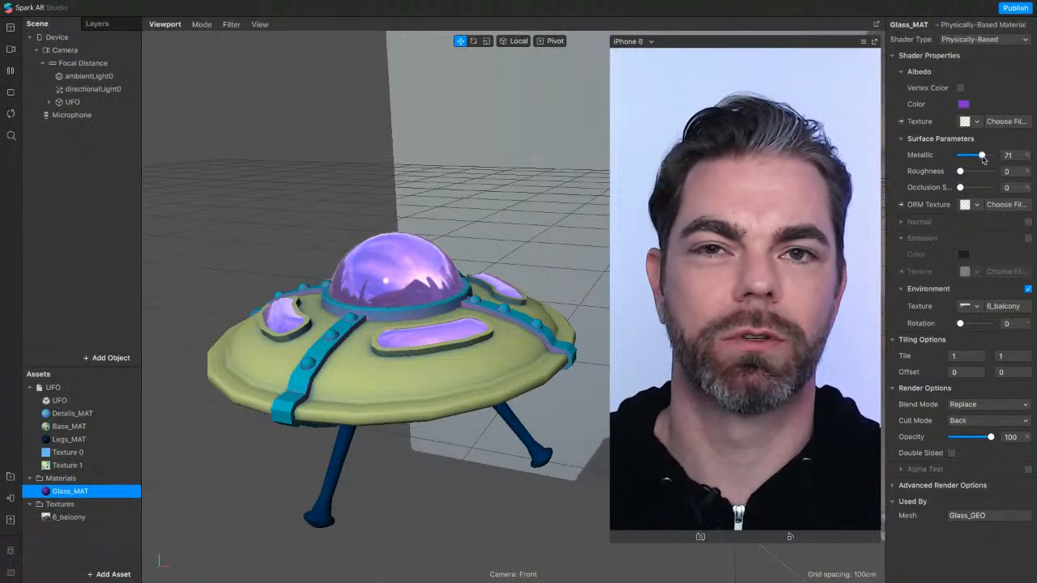
Make Details_MAT Physically-Based with 6_balcony as its environment texture and a Metallic value of 78.
left_click(75, 416)
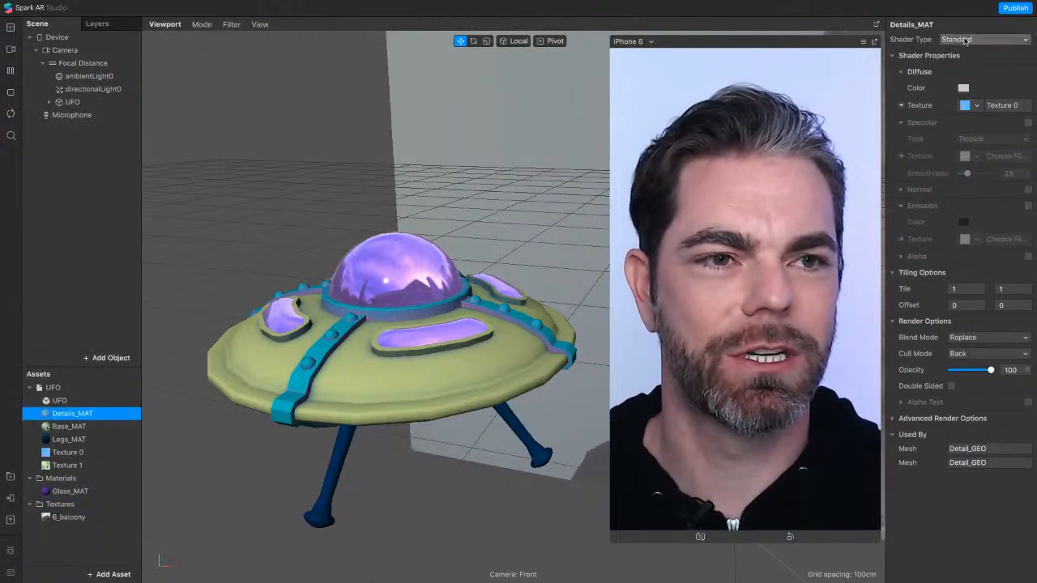
left_click(984, 39)
left_click(986, 63)
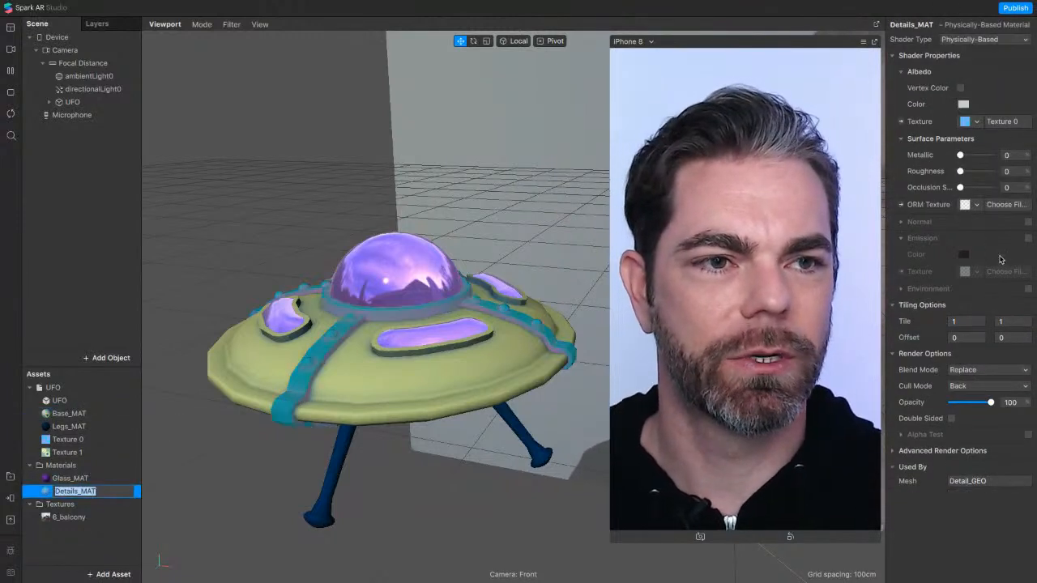
left_click(1027, 289)
left_click(1001, 306)
left_click(964, 326)
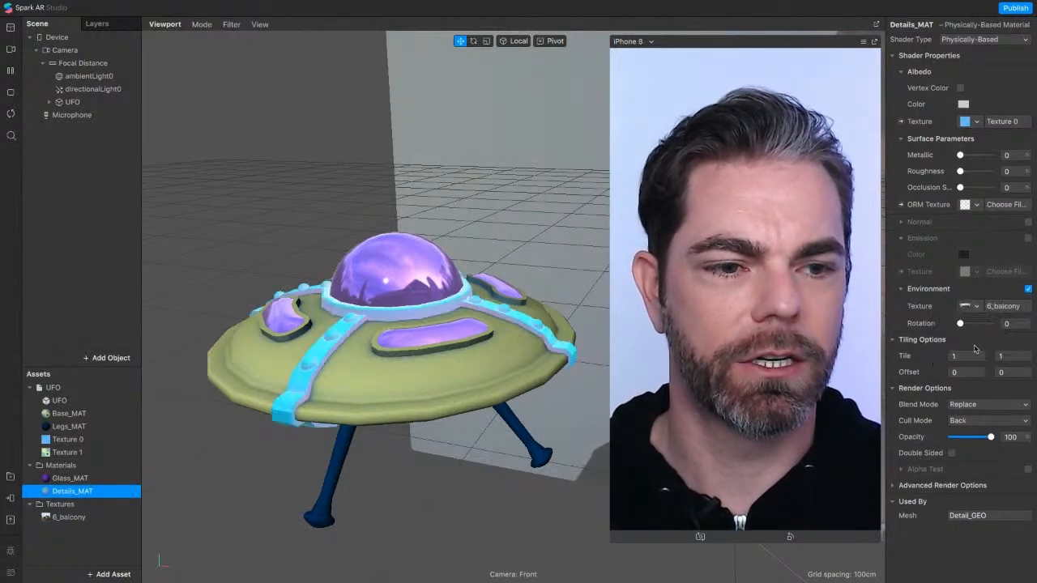
left_click_drag(960, 154, 984, 159)
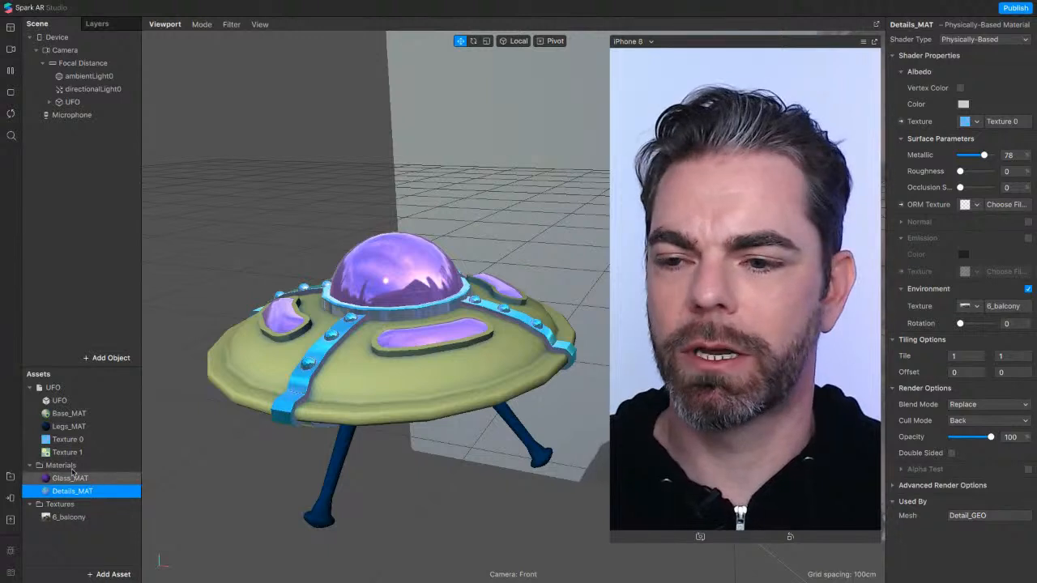
Make Base_MAT Physically-Based with 6_balcony as its environment texture, setting Metallic to 74 and Roughness to 31.
left_click(69, 414)
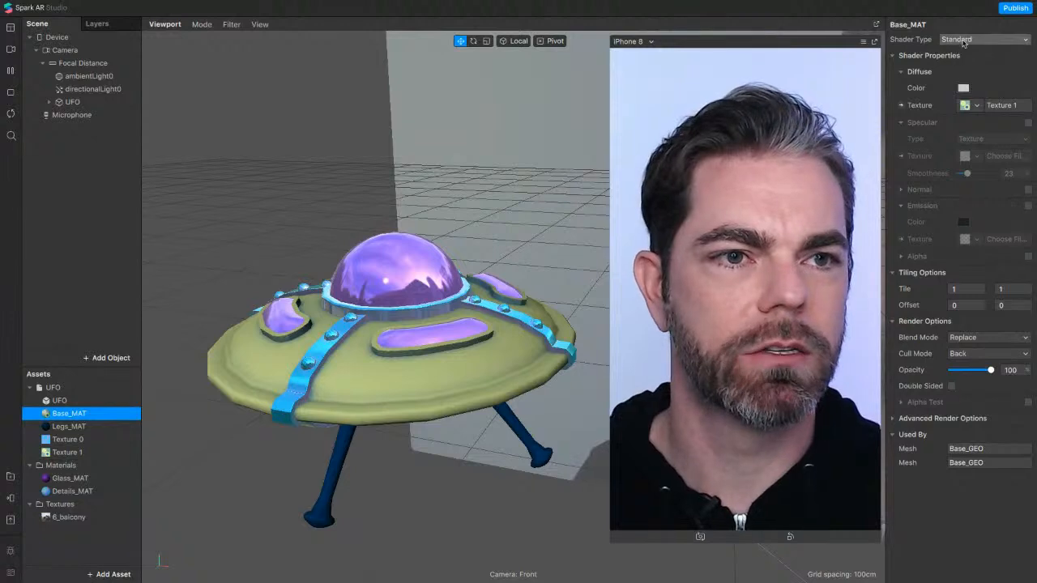
left_click(987, 39)
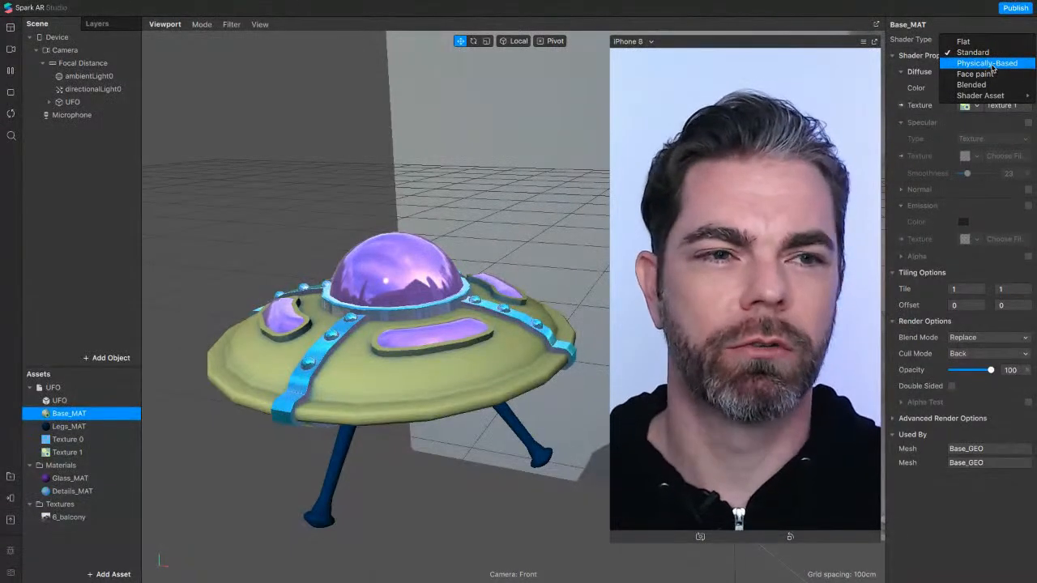
left_click(990, 65)
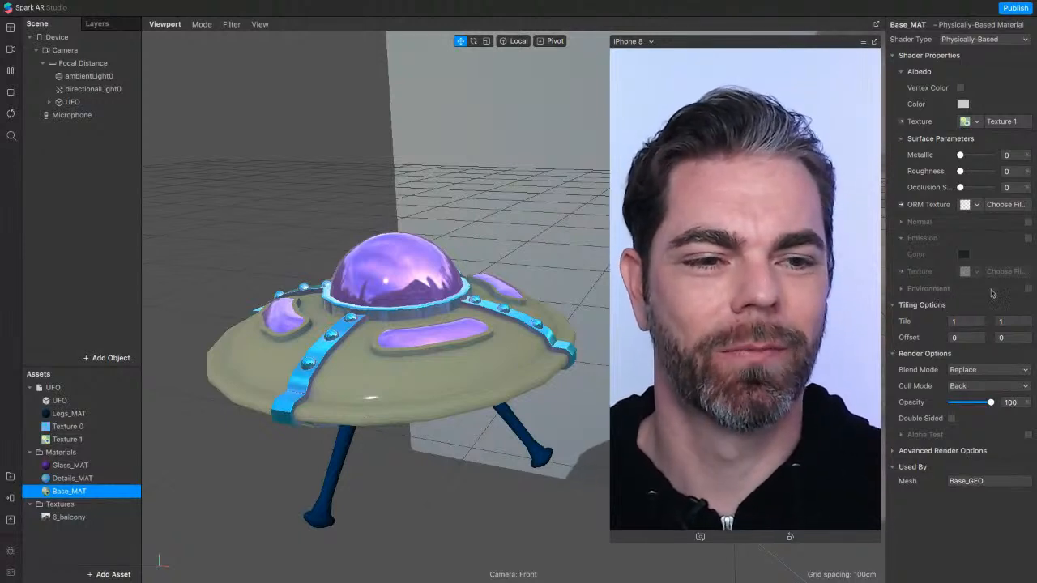
left_click(1028, 289)
left_click(975, 308)
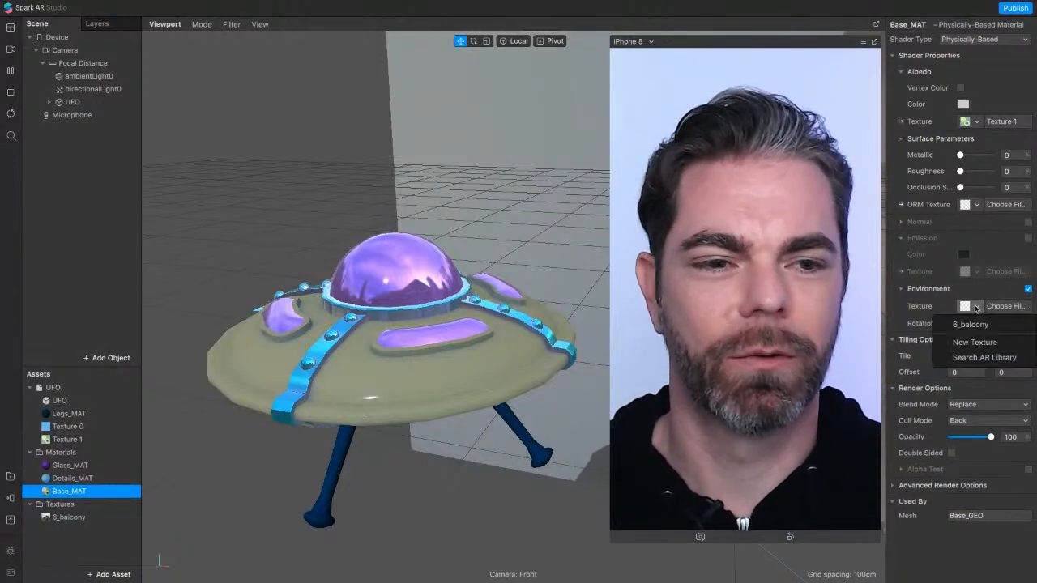
left_click(980, 324)
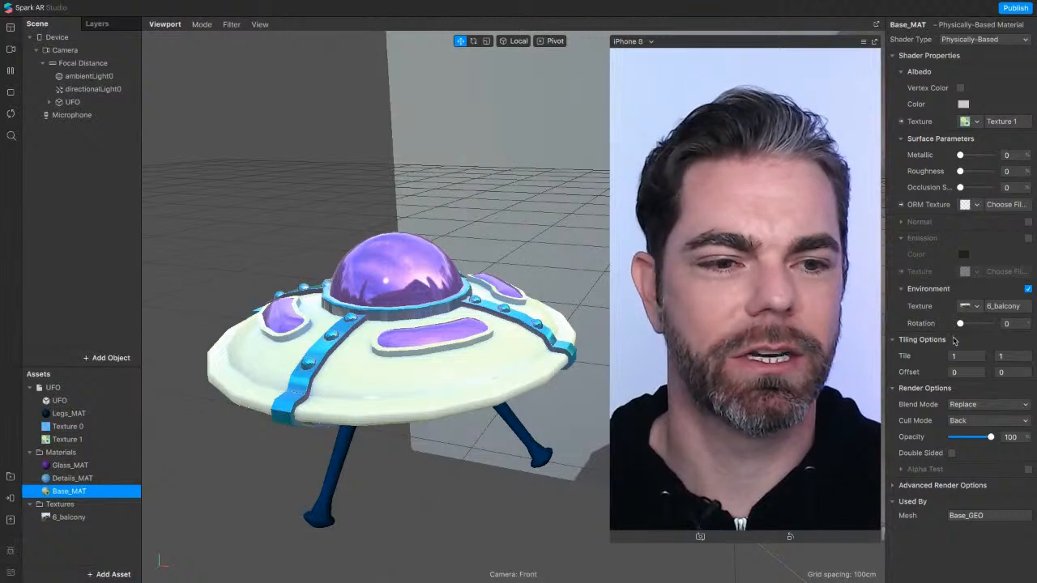
left_click_drag(961, 156, 972, 177)
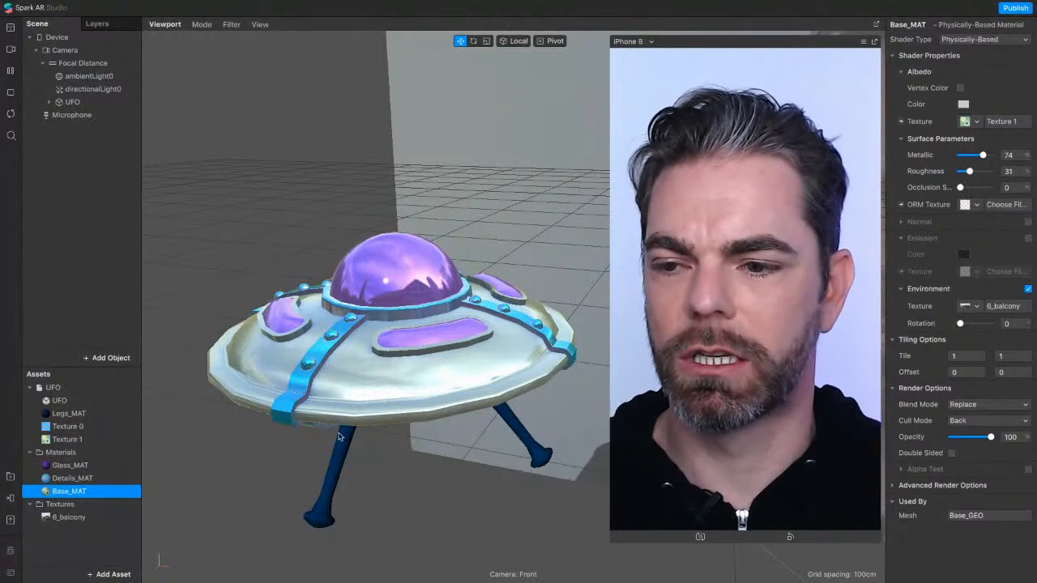
Make Legs_MAT Physically-Based with 6_balcony as its environment texture, setting Metallic to 78 and Roughness to 28.
left_click(70, 414)
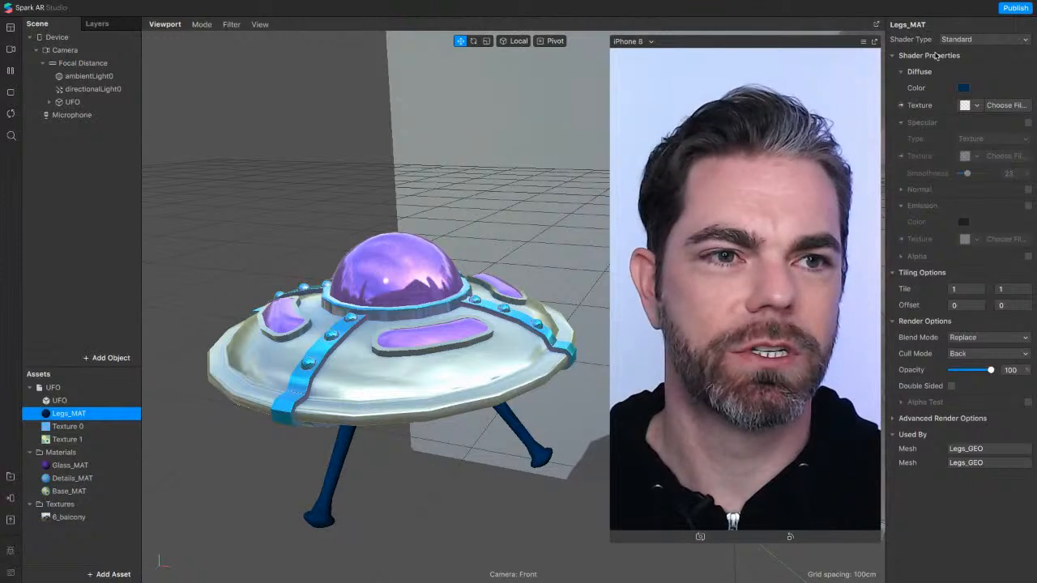
left_click(970, 41)
left_click(973, 63)
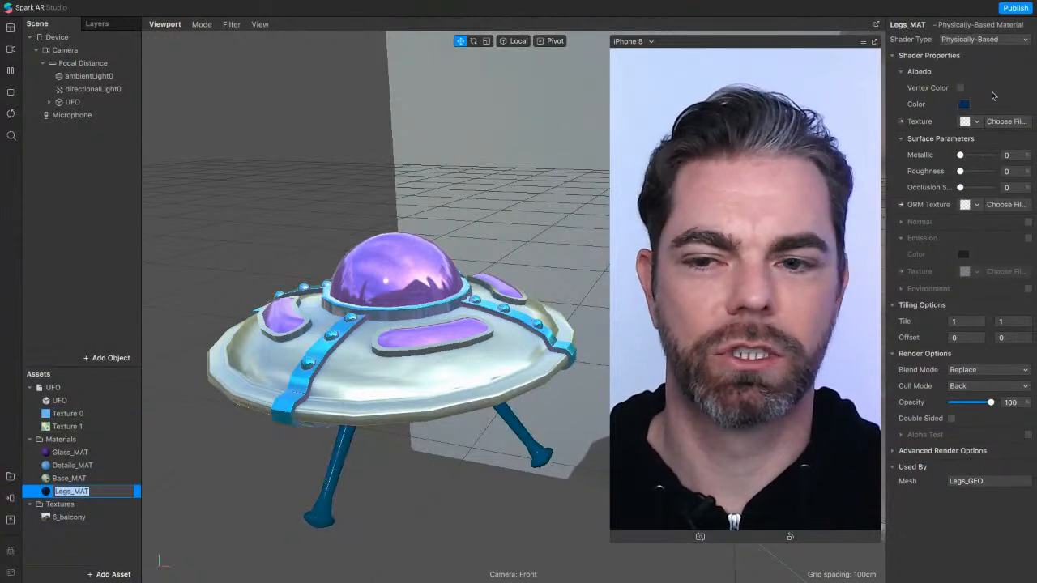
mouse_move(960, 155)
left_mouse_down()
mouse_move(983, 154)
mouse_move(969, 171)
left_mouse_up()
left_click(1028, 289)
left_click(972, 306)
left_click(892, 323)
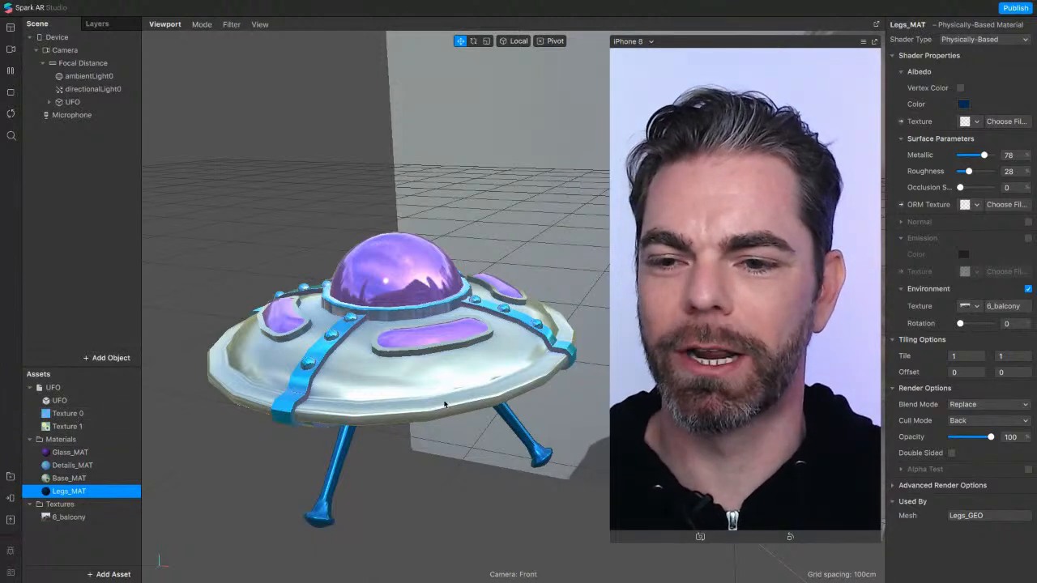
Set the color encoding of both imported UFO textures, Texture 0 and Texture 1, to sRGB.
left_click(61, 415)
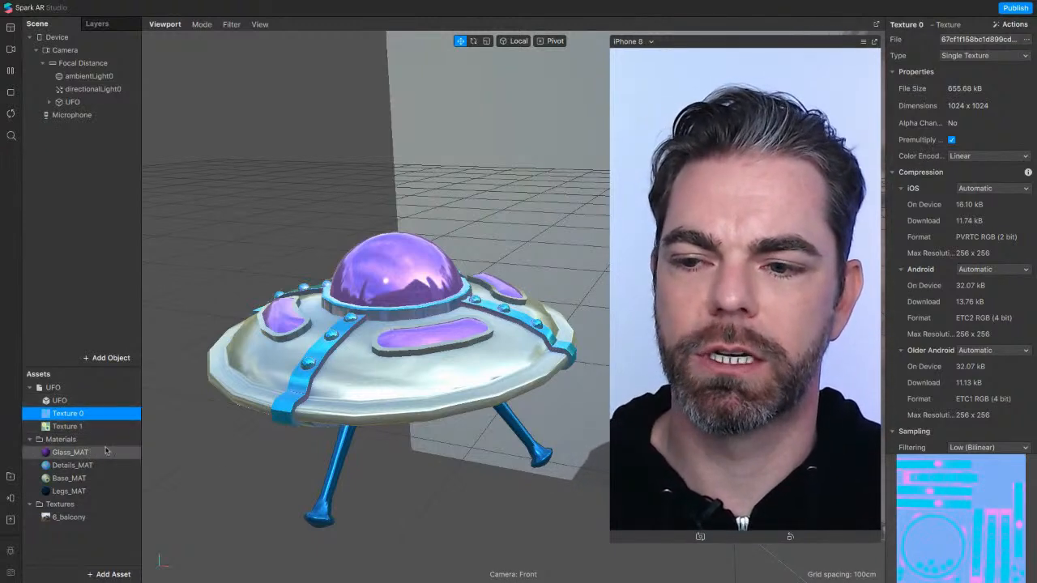
left_click(958, 160)
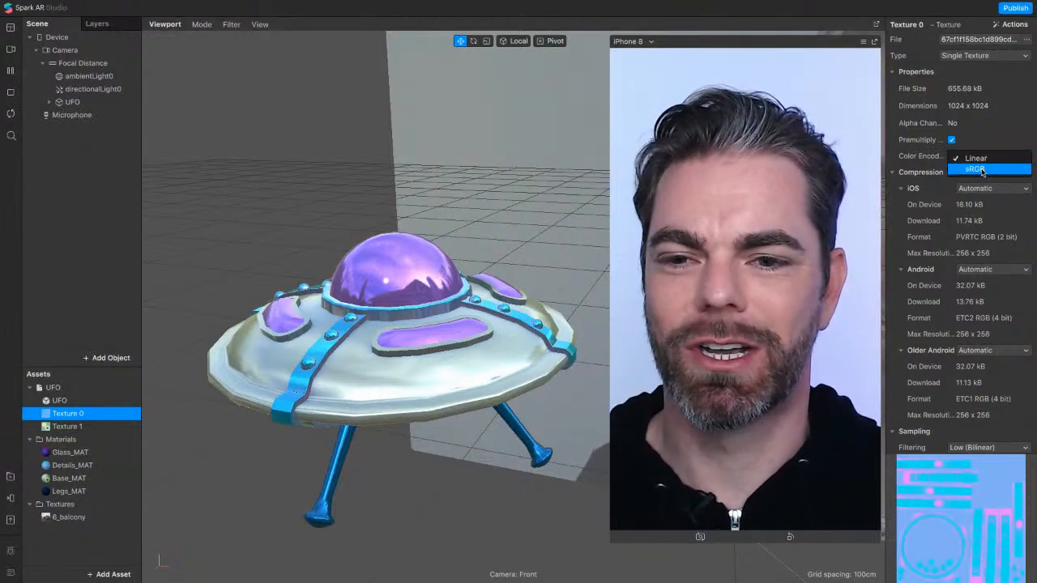
left_click(982, 170)
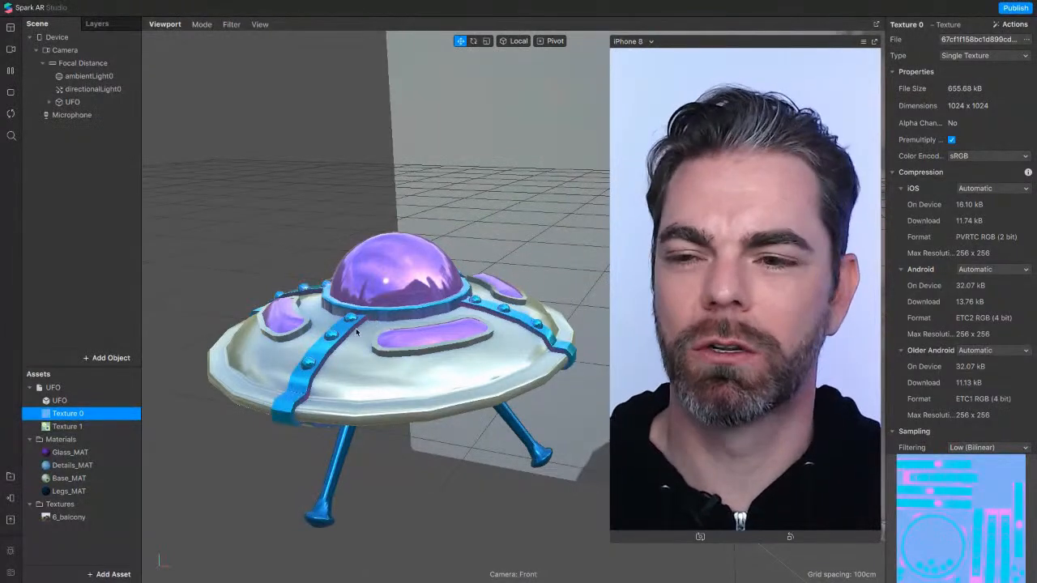
key("Down")
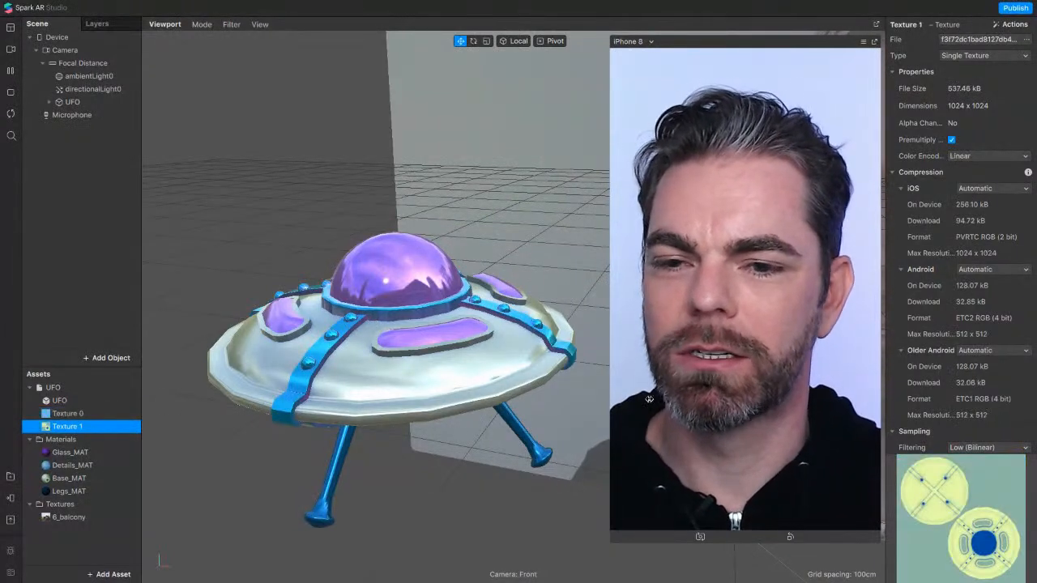
left_click(982, 155)
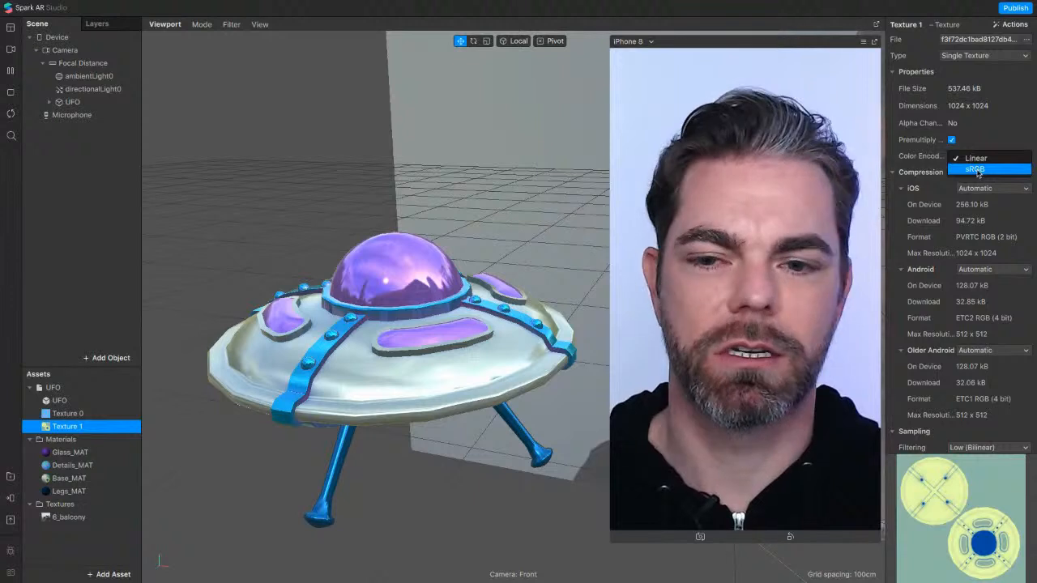
left_click(977, 170)
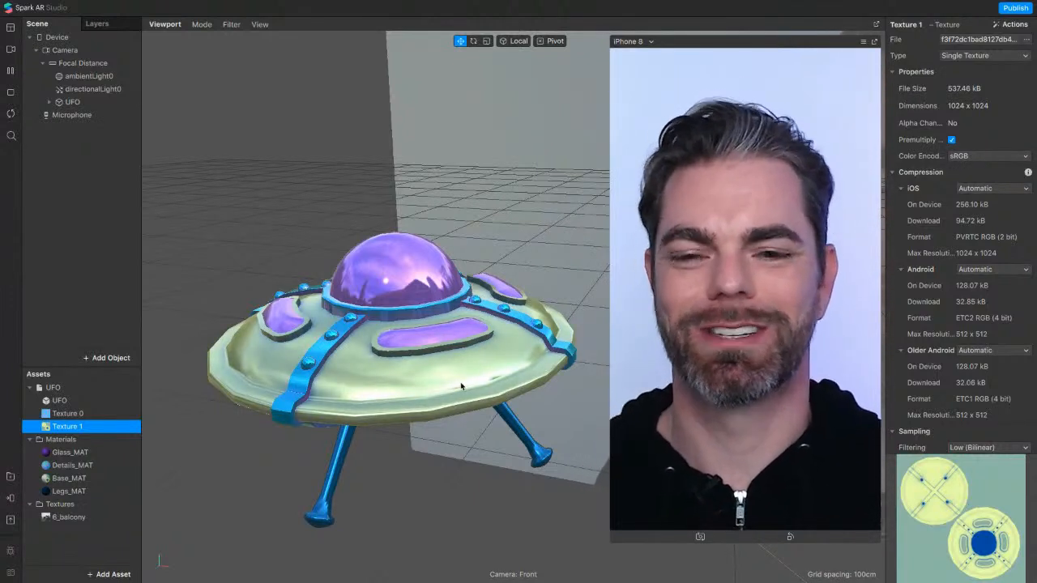
left_click_drag(408, 391, 408, 496)
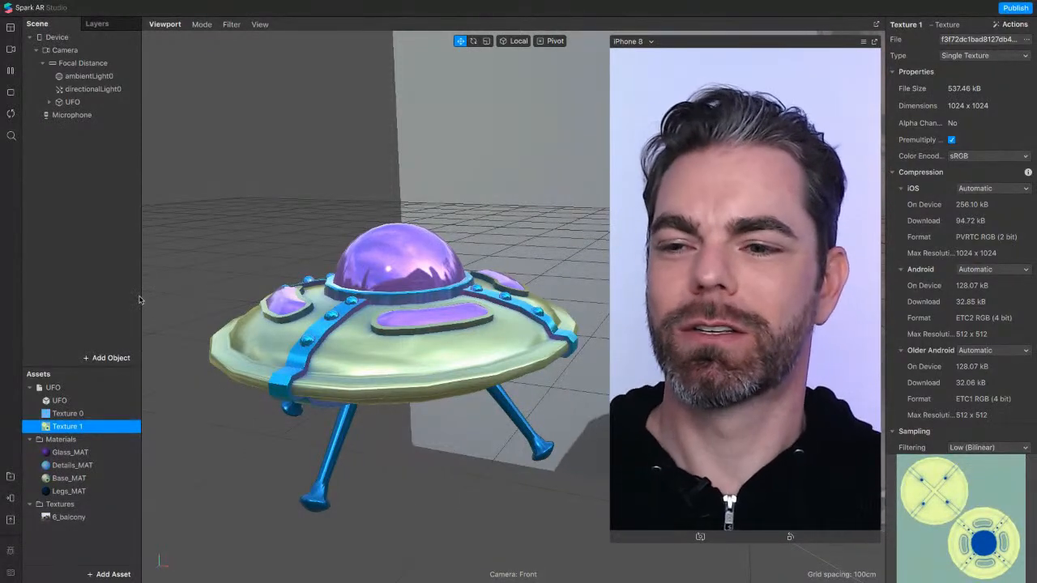
Add a Plane Tracker to the scene and keep the preview simulator in Simulate Orbit mode.
left_click(111, 358)
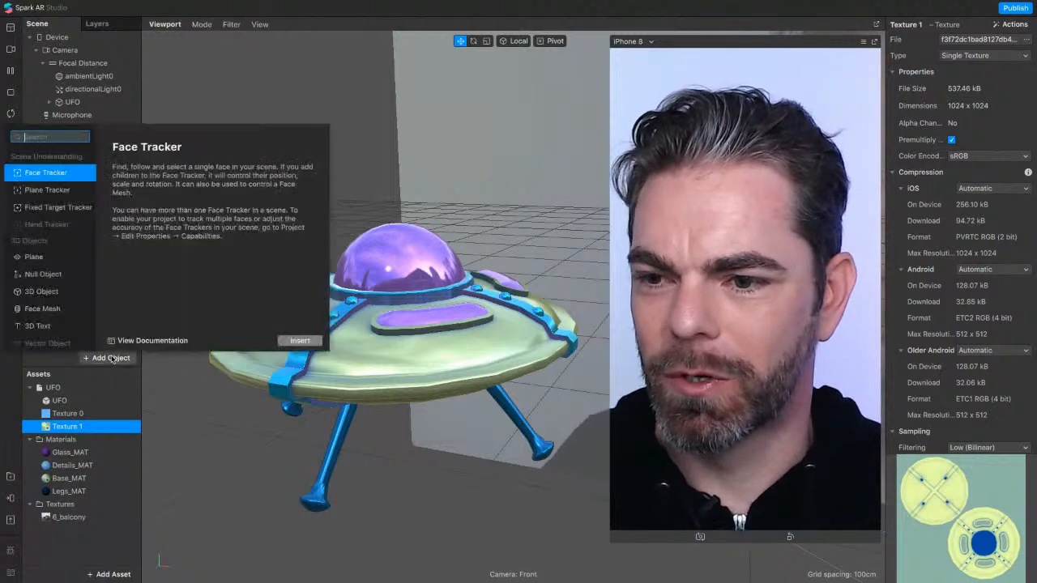
left_click(40, 197)
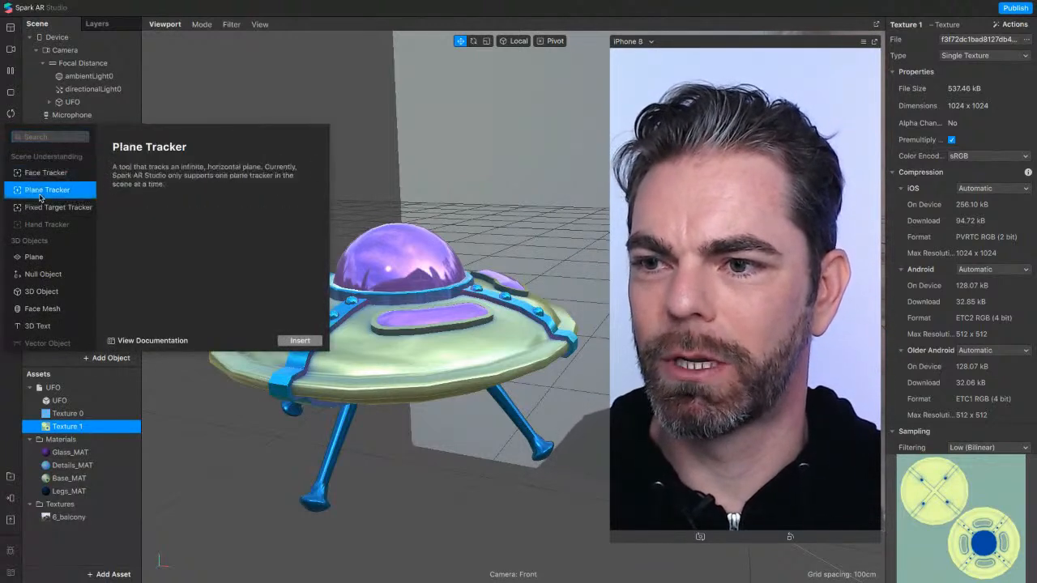
left_click(300, 340)
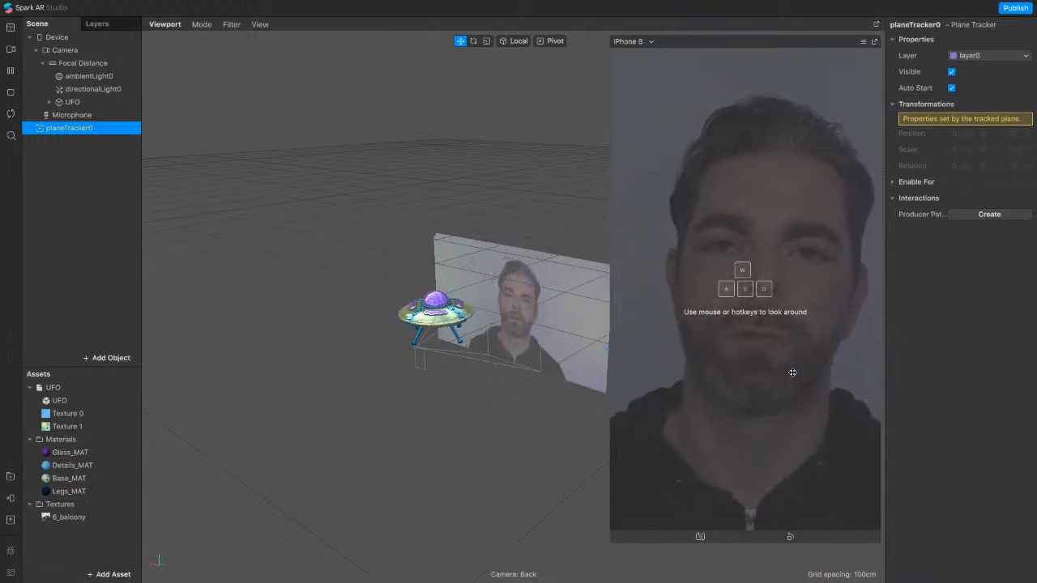
left_click(862, 42)
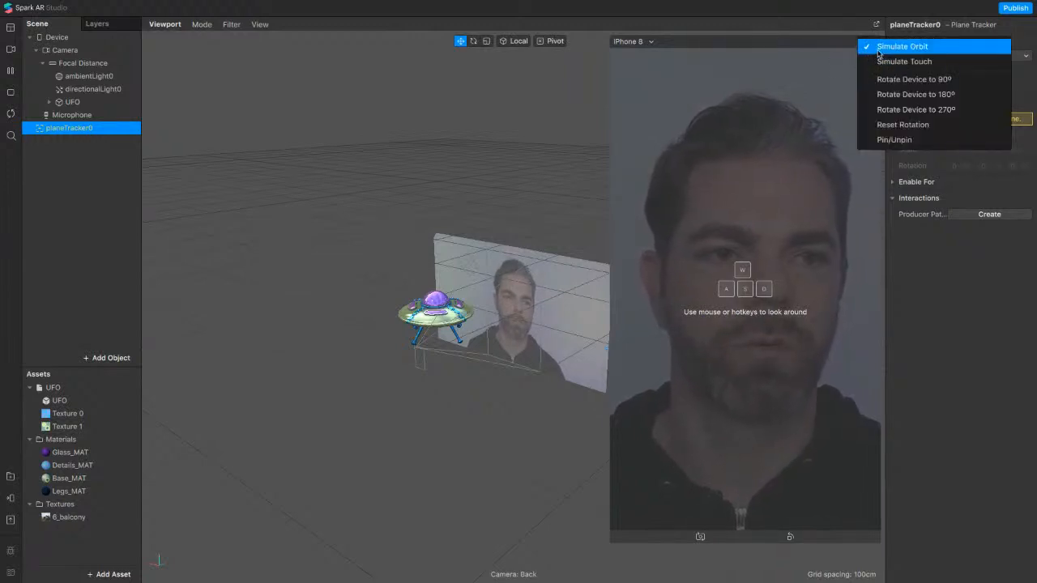
left_click(880, 52)
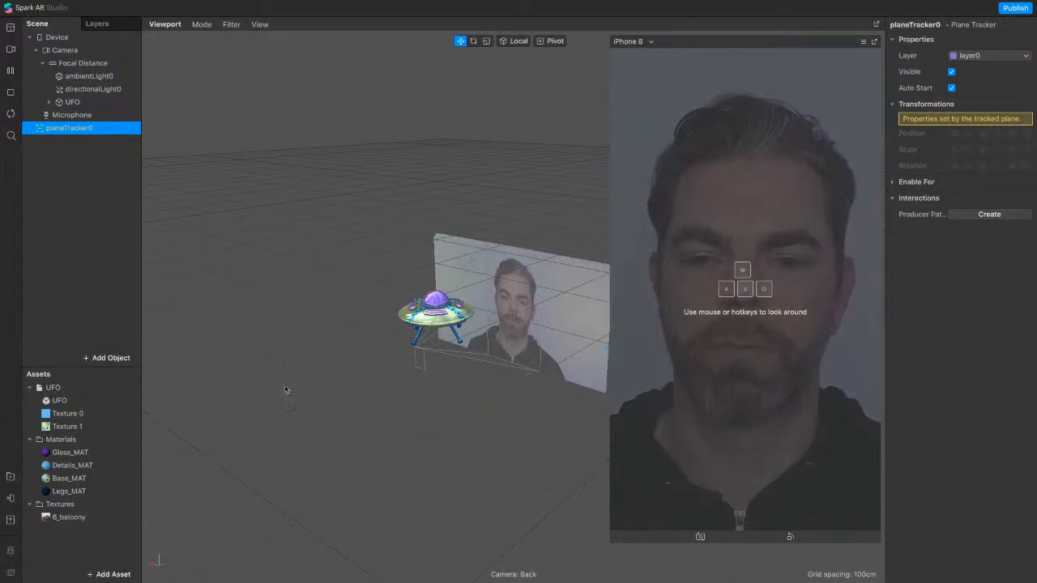
Set the whole UFO object's position to 0, 0, 0.
middle_click_drag(331, 347, 292, 343)
left_click_drag(292, 344, 261, 355, "alt")
left_click(350, 341)
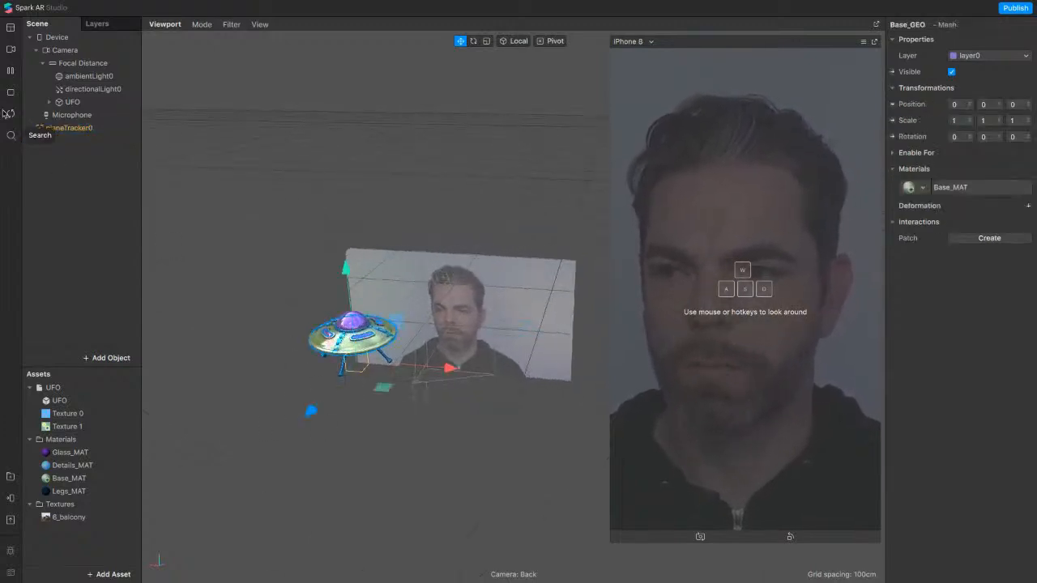
left_click(72, 102)
left_click(958, 155)
left_click(984, 155)
type("0")
left_click(1014, 156)
type("0")
left_click(899, 341)
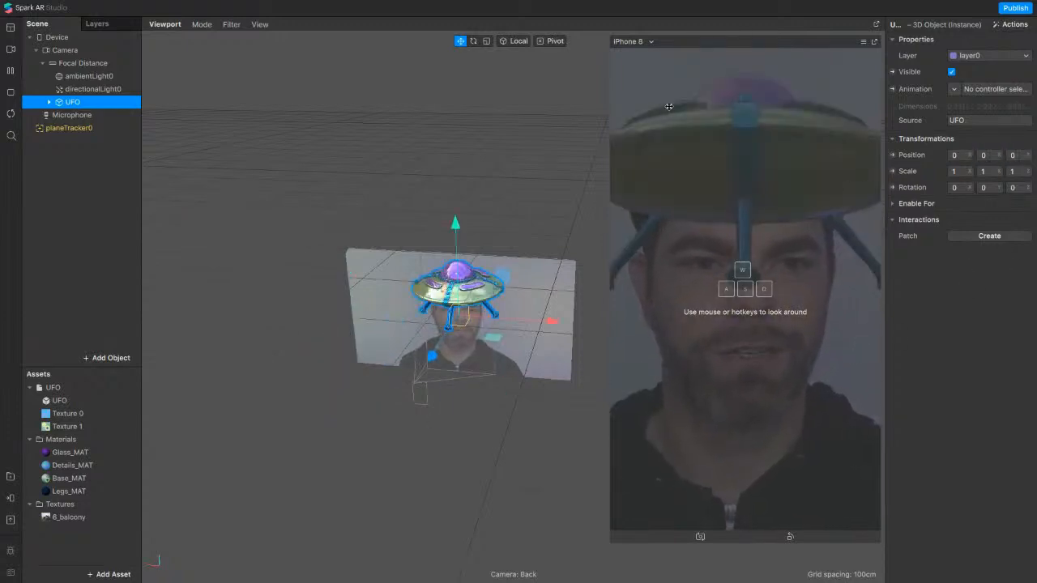
Switch the preview's camera feed from the webcam to the outdoor patio real-time simulation.
left_click(95, 200)
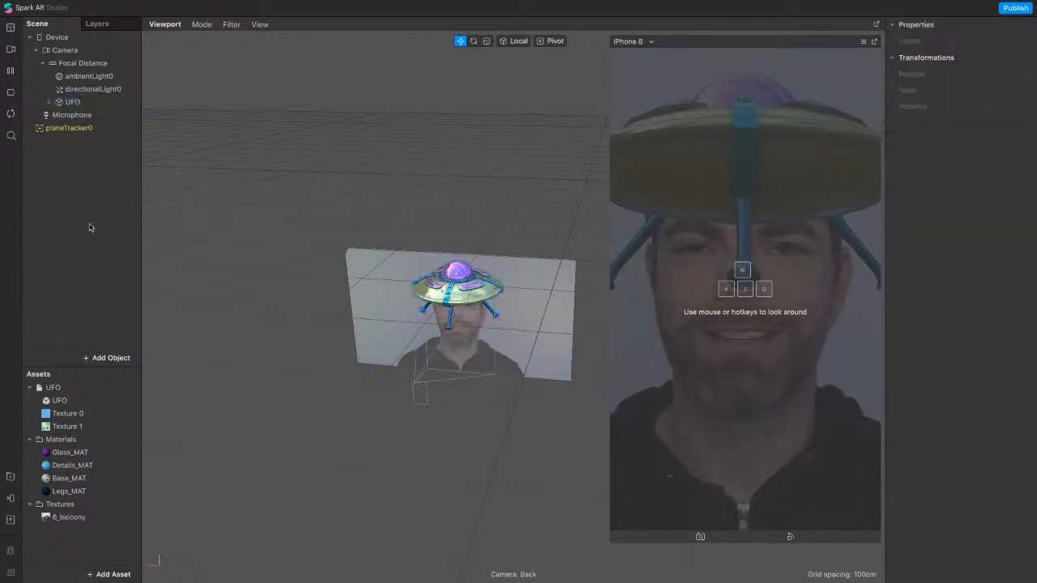
left_click(11, 49)
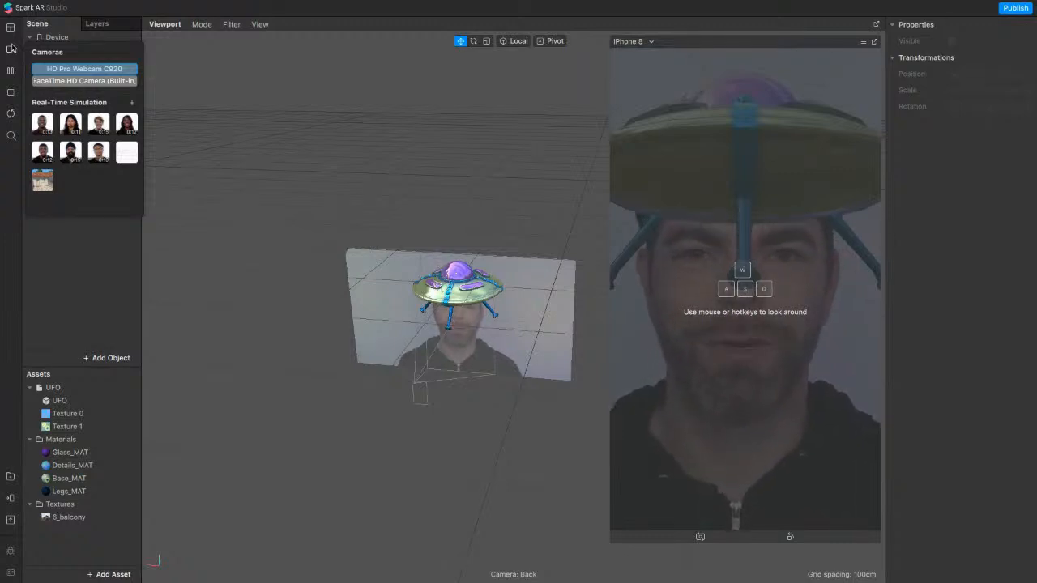
left_click(43, 183)
left_click(85, 302)
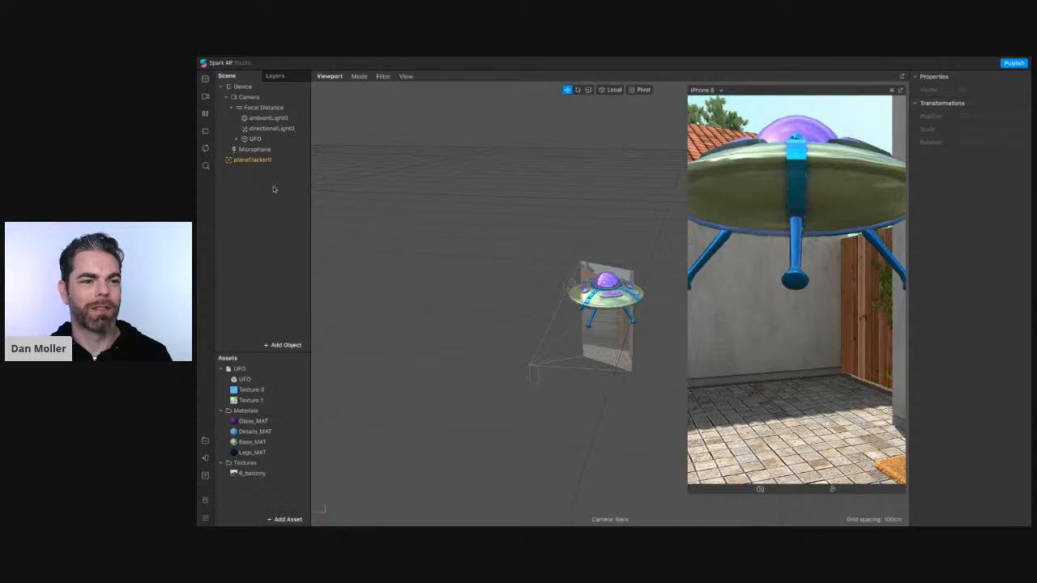
Examine how the Device group, its nested UFO and the separate planeTracker0 are arranged in the scene hierarchy.
left_click(255, 162)
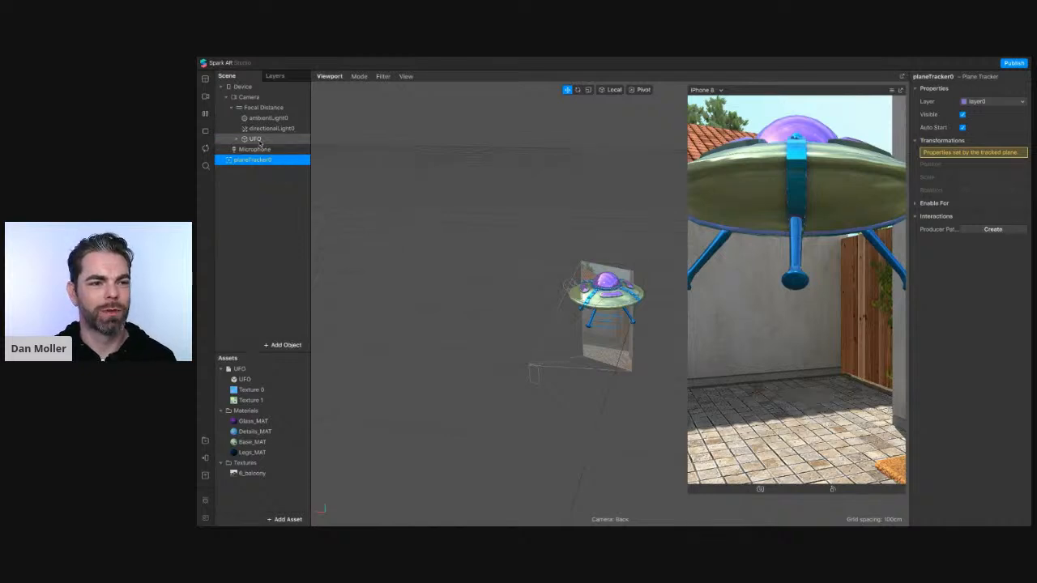
left_click(255, 139)
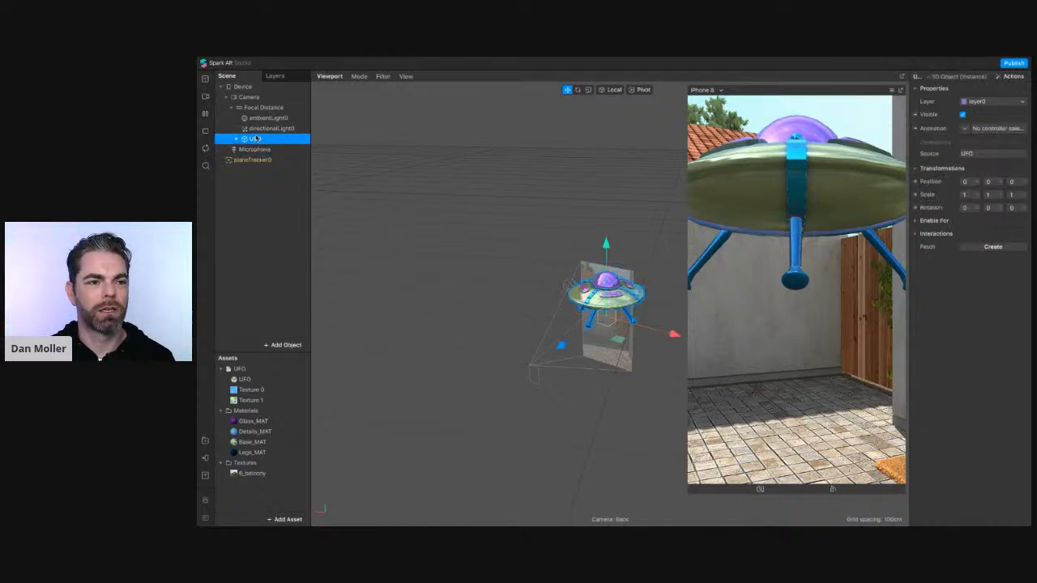
left_click(221, 87)
left_click(257, 195)
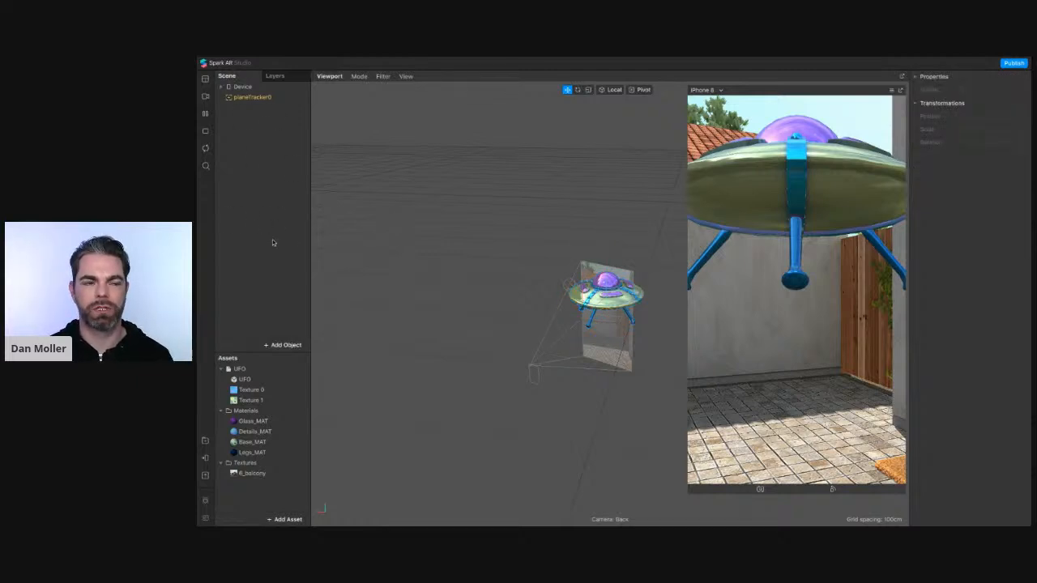
left_click(250, 98)
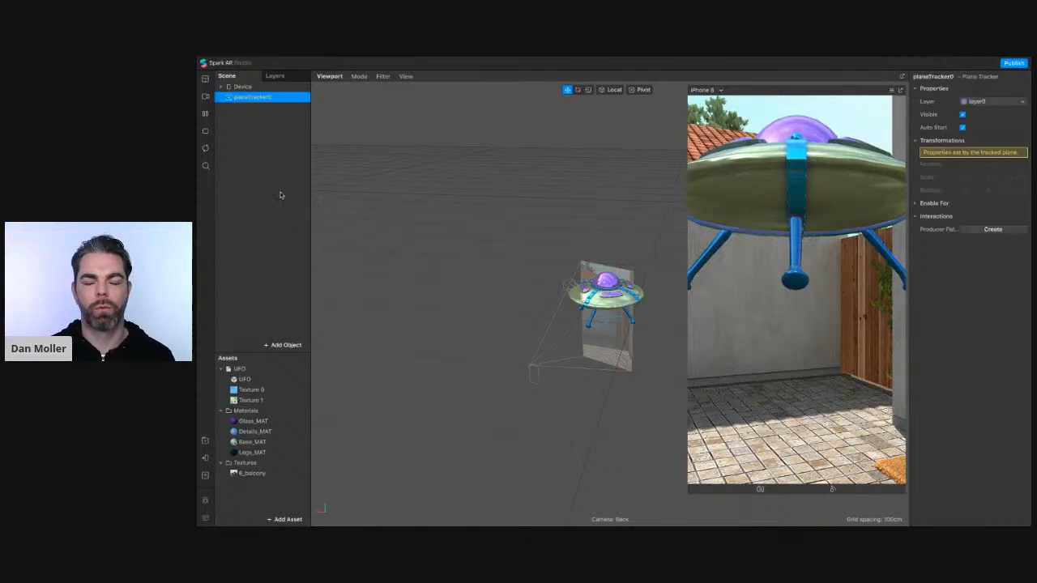
left_click(243, 87)
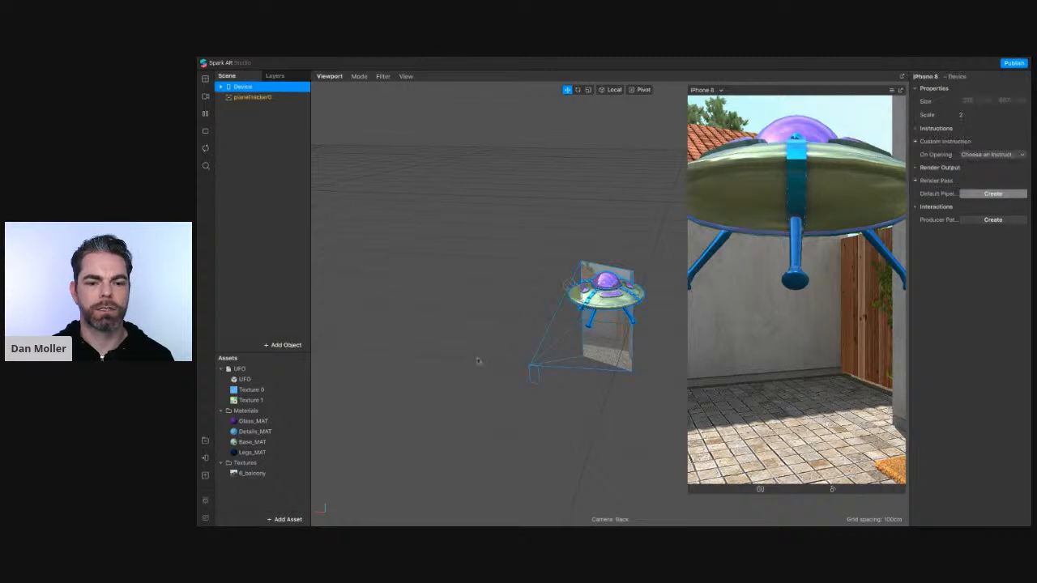
left_click(221, 86)
Move the UFO out of Focal Distance and make it a child of planeTracker0 to anchor it to the ground.
left_click(254, 139)
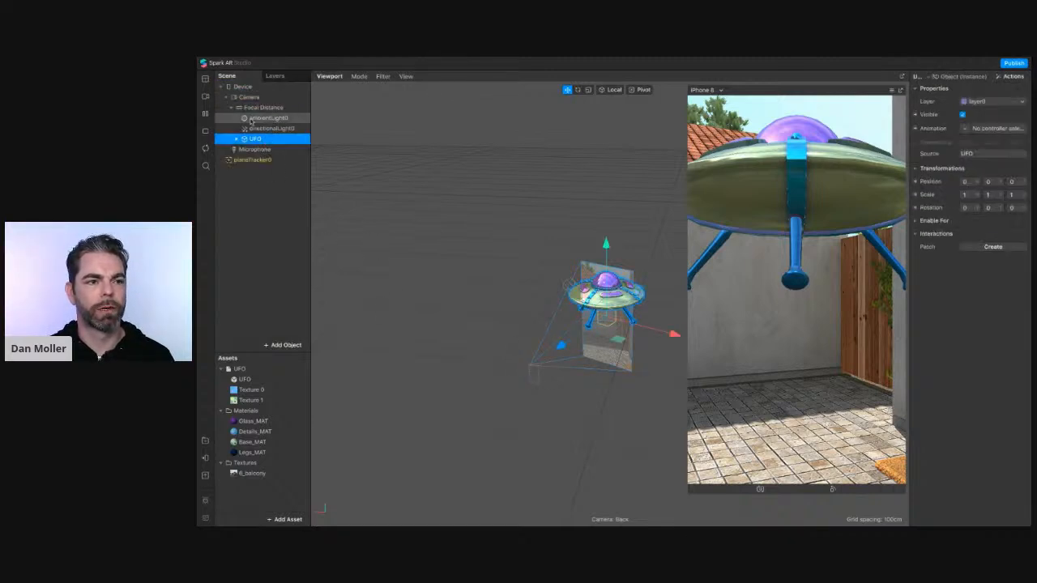
left_click_drag(254, 139, 252, 160)
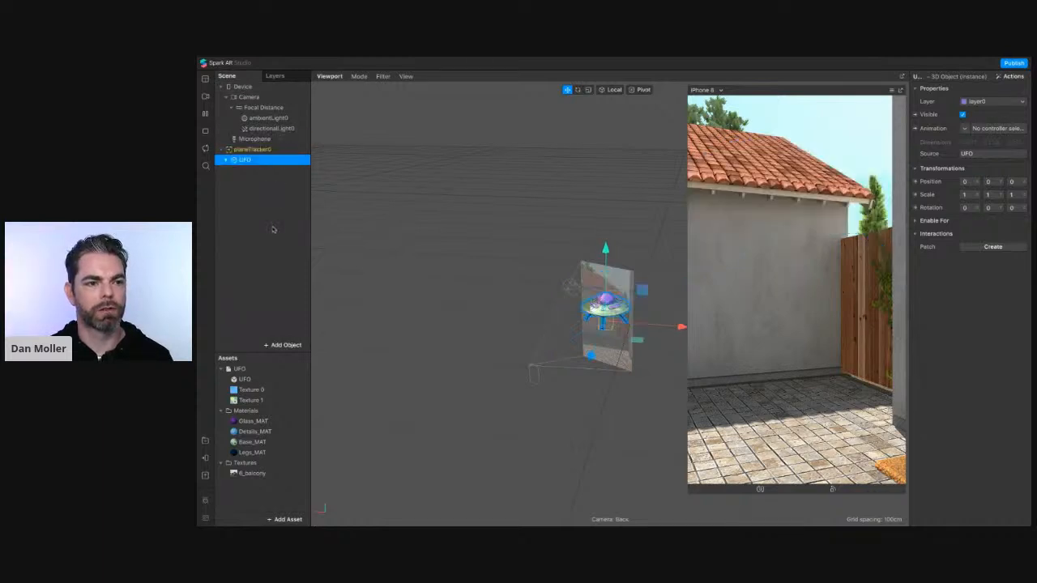
left_click(243, 86)
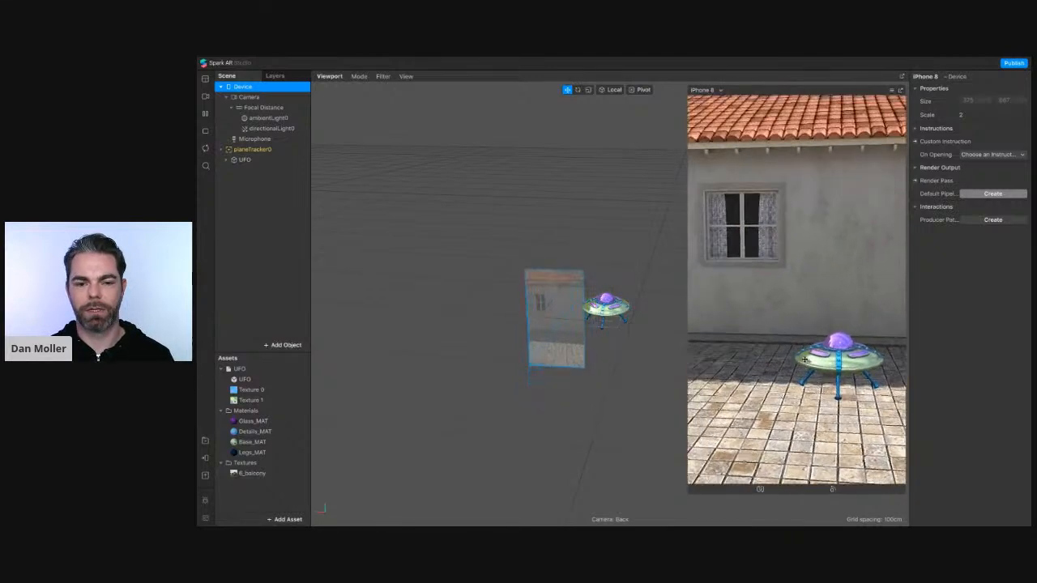
scroll(609, 328, "up", 5)
scroll(608, 327, "up", 4)
middle_click_drag(545, 388, 462, 354)
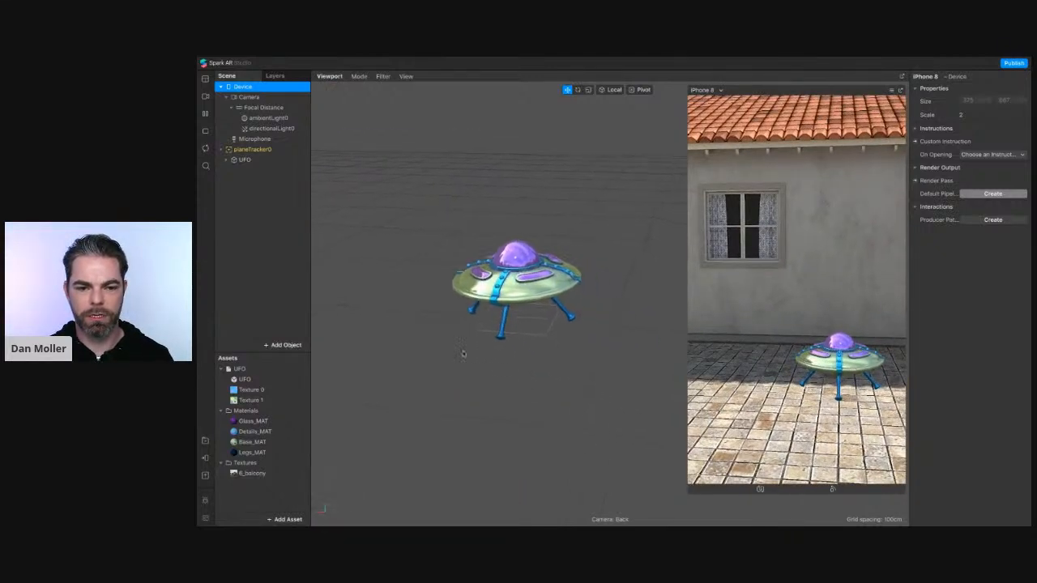
Examine how the UFO sits on the plane tracker's ground plane from a wider, rotated view.
left_click(512, 324)
key("f")
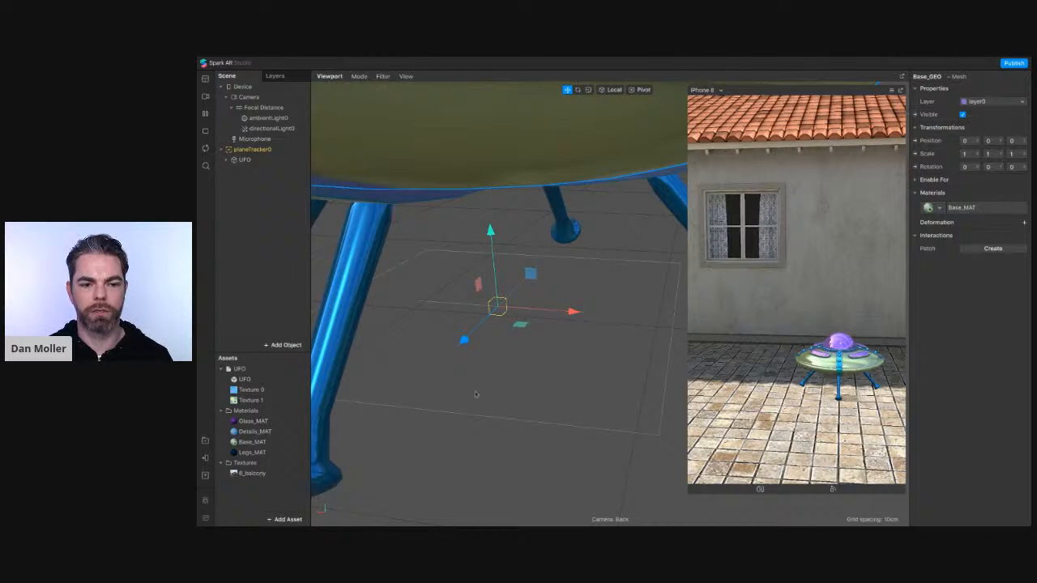
scroll(541, 405, "down", 6)
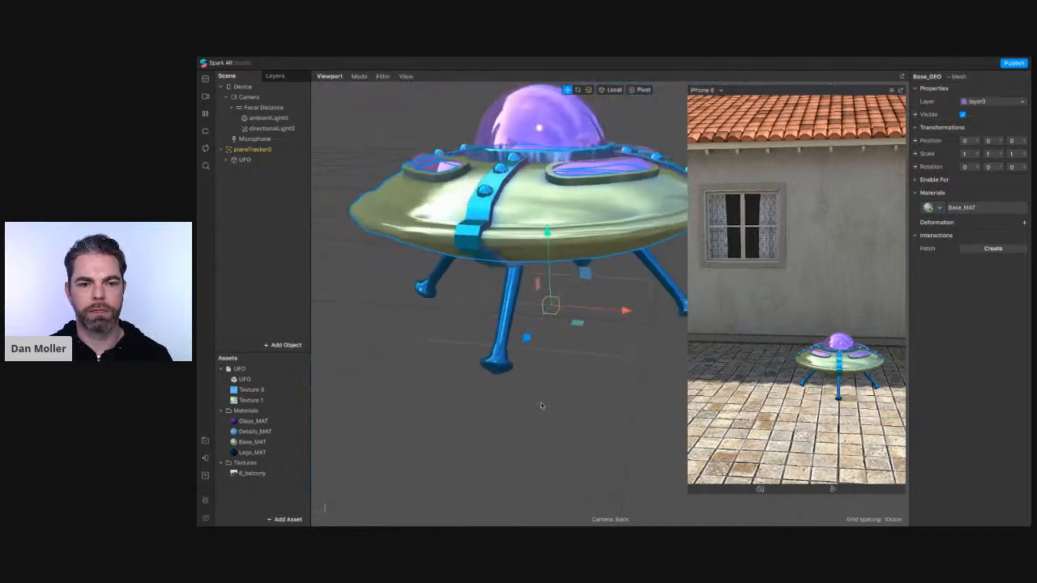
left_click_drag(559, 430, 508, 443)
scroll(543, 442, "down", 3)
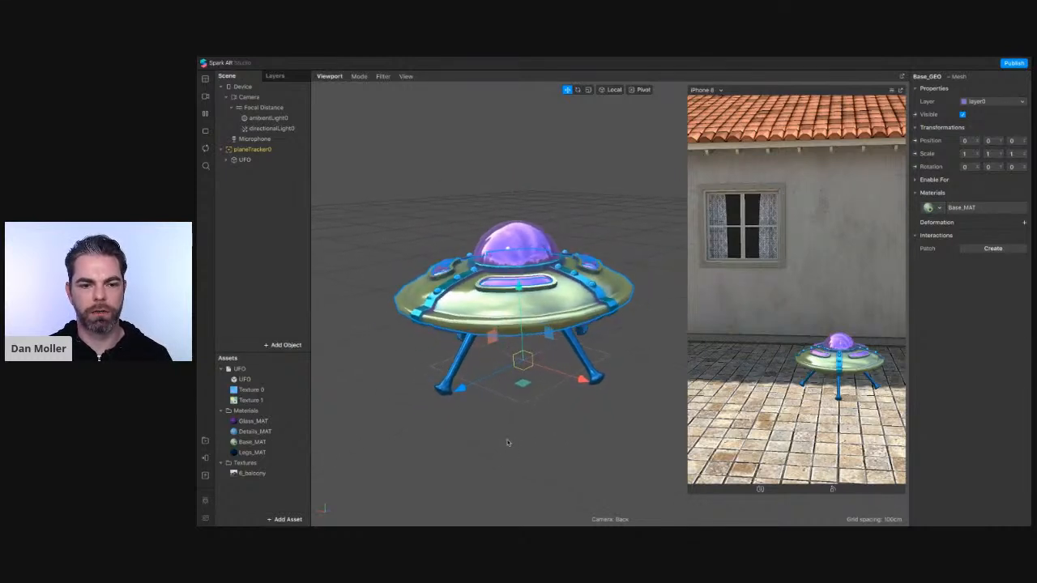
left_click(508, 443)
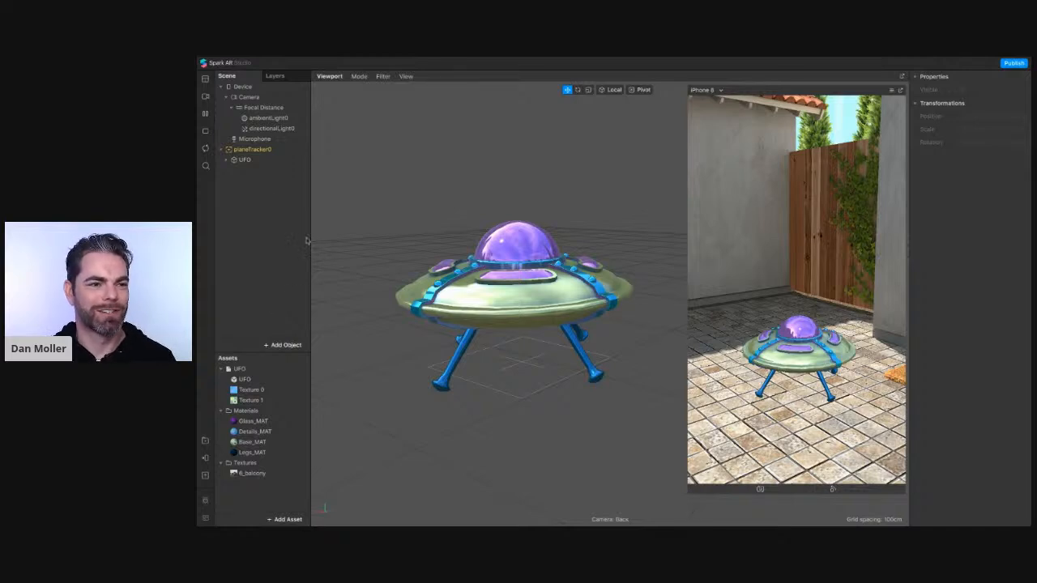
Add a simple shadow to the whole UFO object and keep the preview clear of the object's actions.
left_click(263, 160)
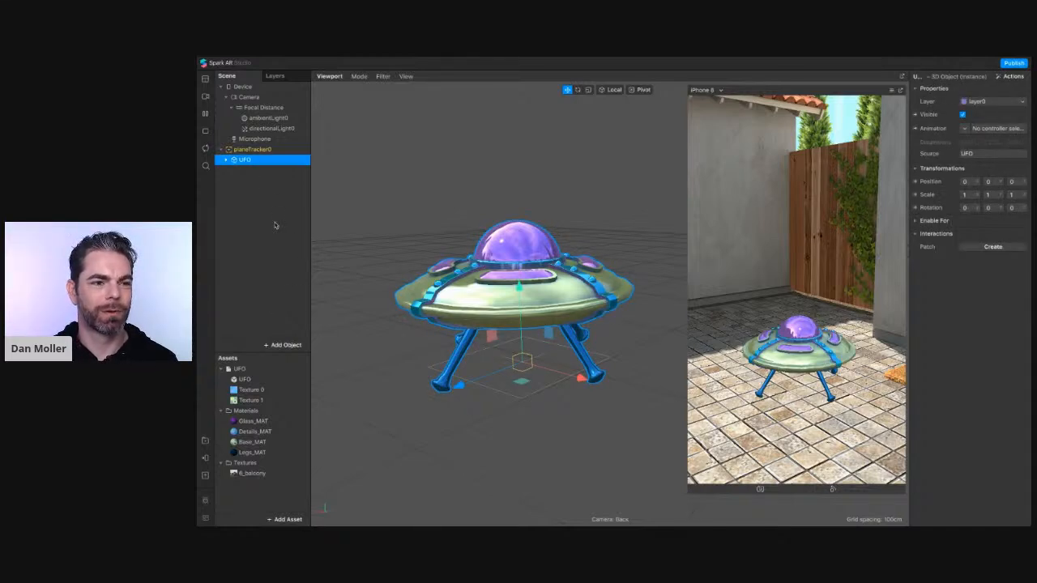
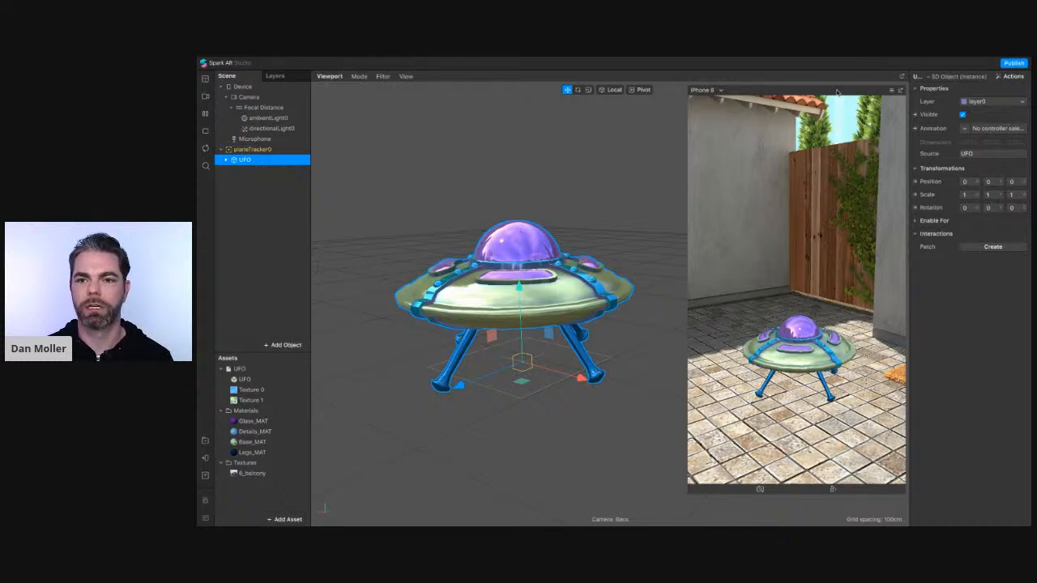
left_click_drag(837, 92, 753, 109)
left_click(1011, 76)
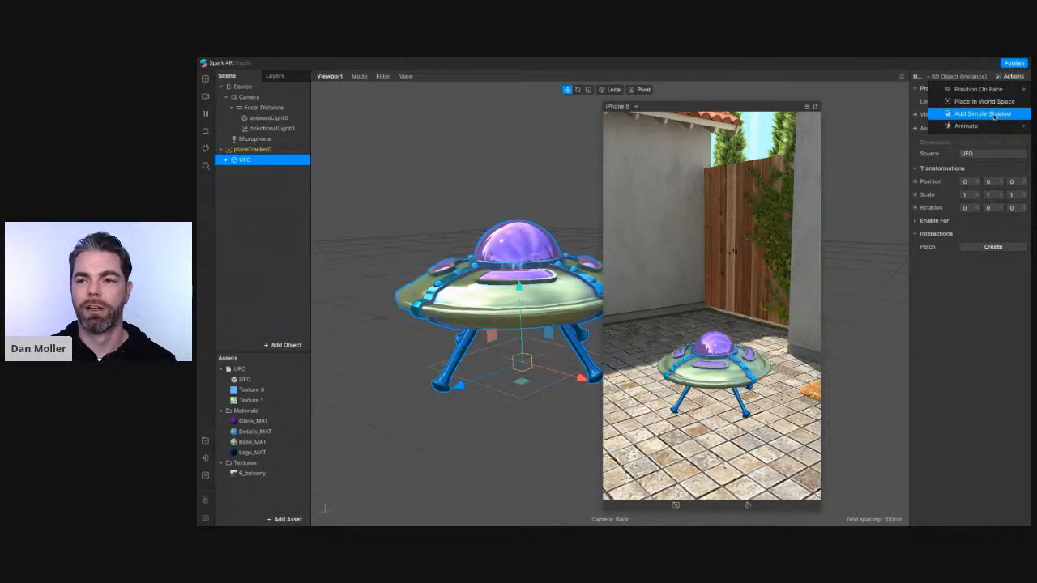
left_click(994, 115)
left_click_drag(729, 107, 852, 99)
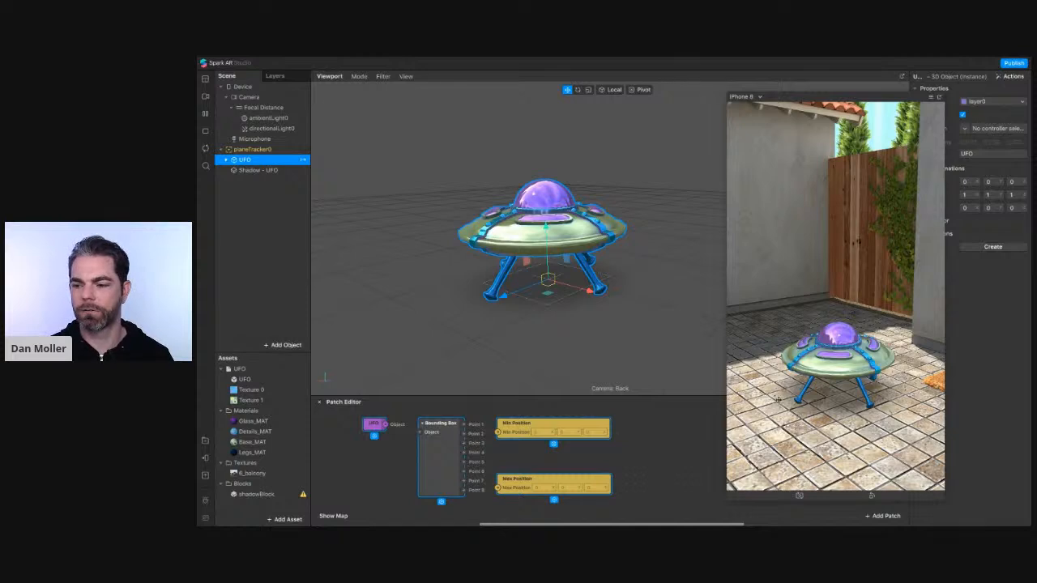
Raise the UFO vertically to a Y position of about 0.10 so it hovers above its shadow, undoing the sideways shift.
left_click_drag(582, 345, 556, 330)
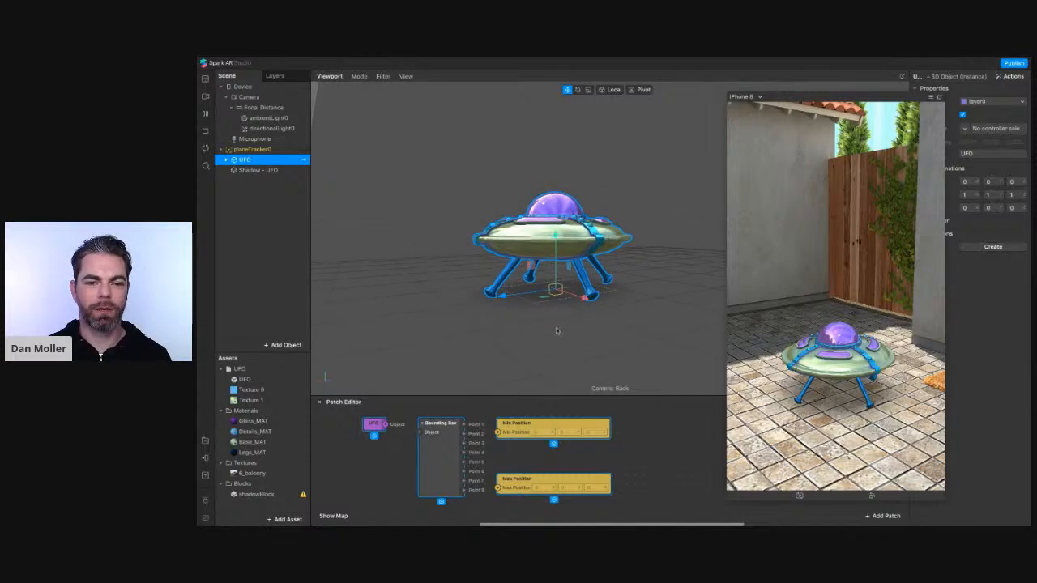
mouse_move(556, 236)
left_mouse_down()
mouse_move(556, 105)
mouse_move(556, 215)
mouse_move(556, 105)
mouse_move(545, 227)
left_mouse_up()
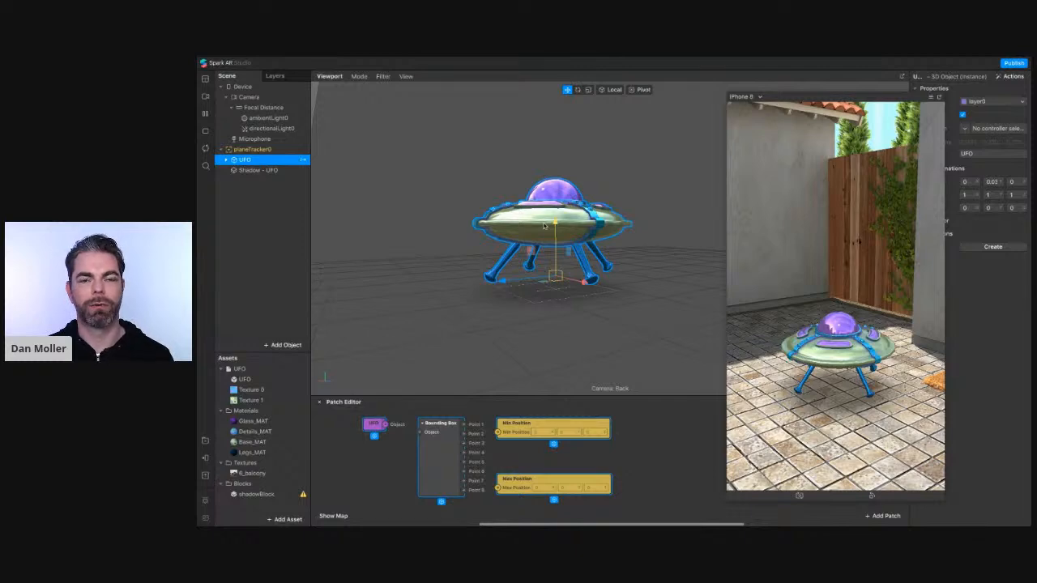
left_click_drag(544, 227, 538, 160)
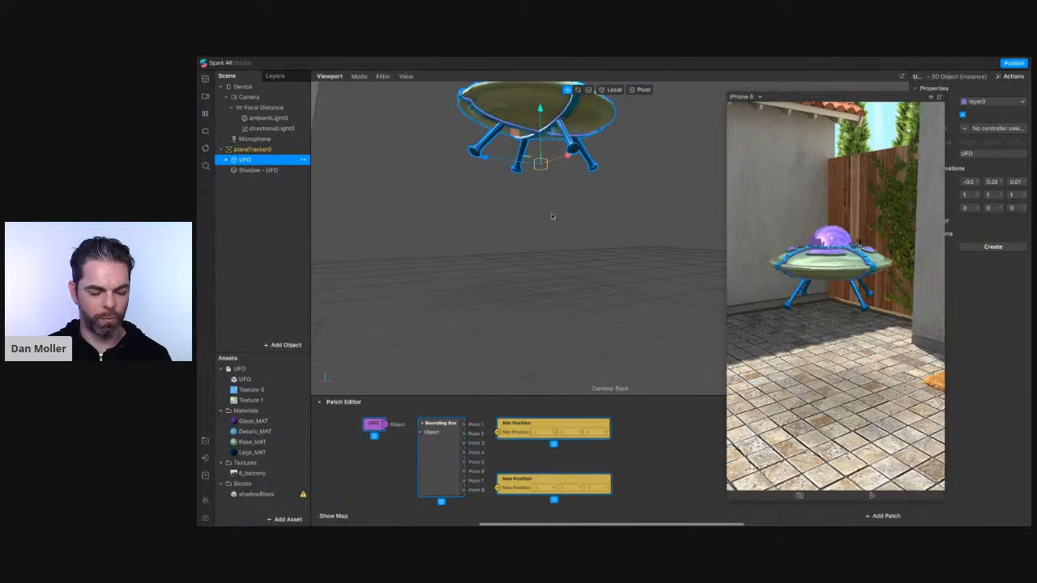
key("super+z")
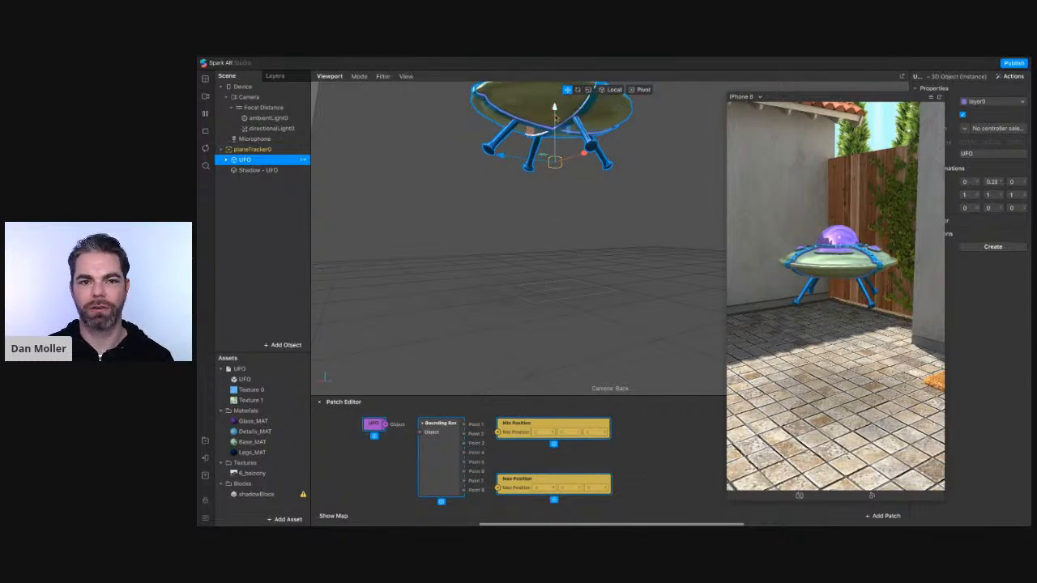
left_click_drag(555, 120, 577, 213)
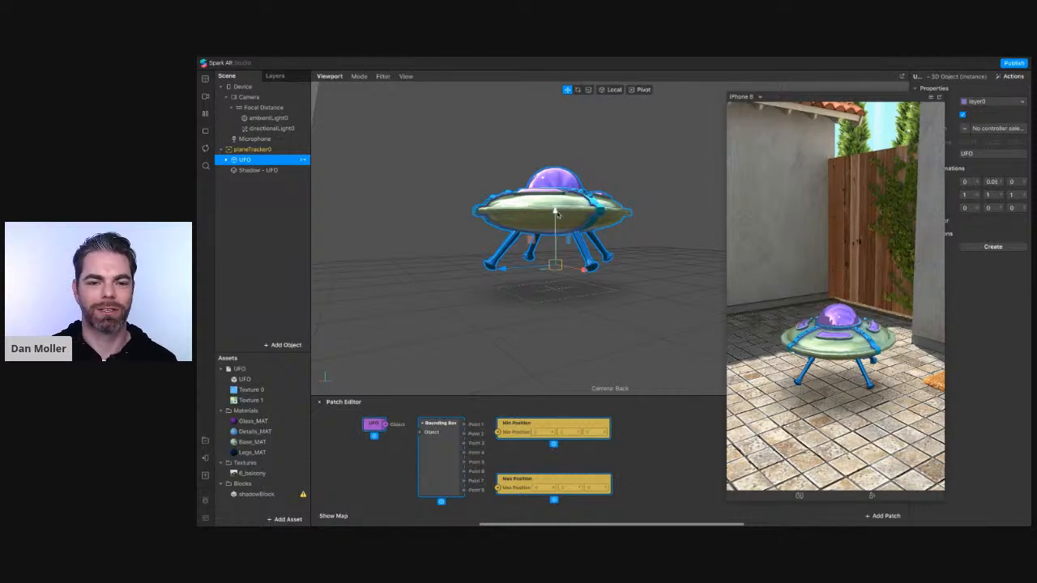
left_click_drag(555, 213, 560, 194)
Enlarge the patch editor and examine the shadow's UFO, Bounding Box, Min Position and Max Position patches and the Shadow - UFO block's inputs.
left_click_drag(632, 396, 632, 331)
left_click_drag(514, 473, 564, 493)
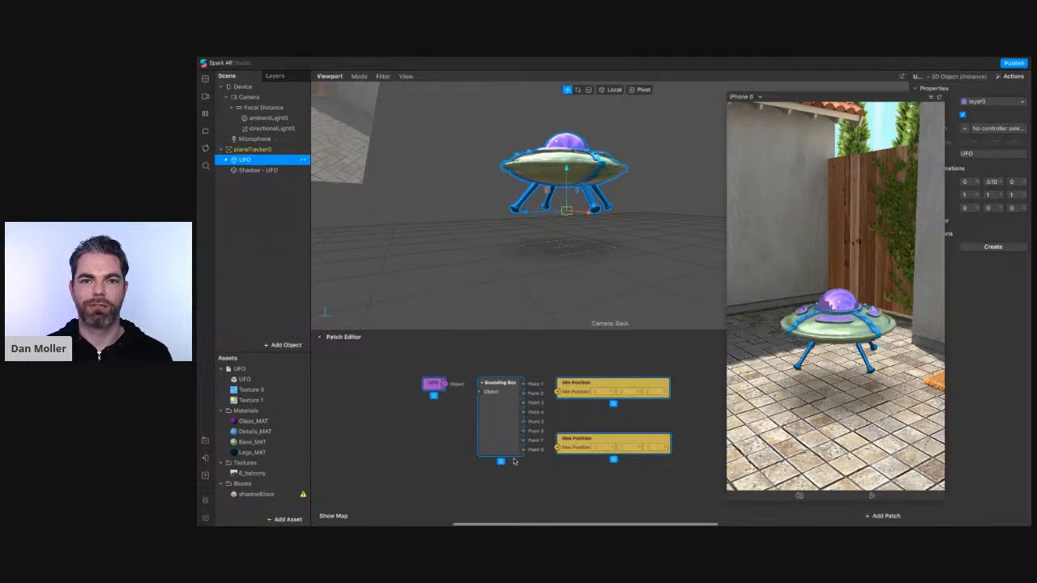
left_click_drag(430, 384, 407, 375)
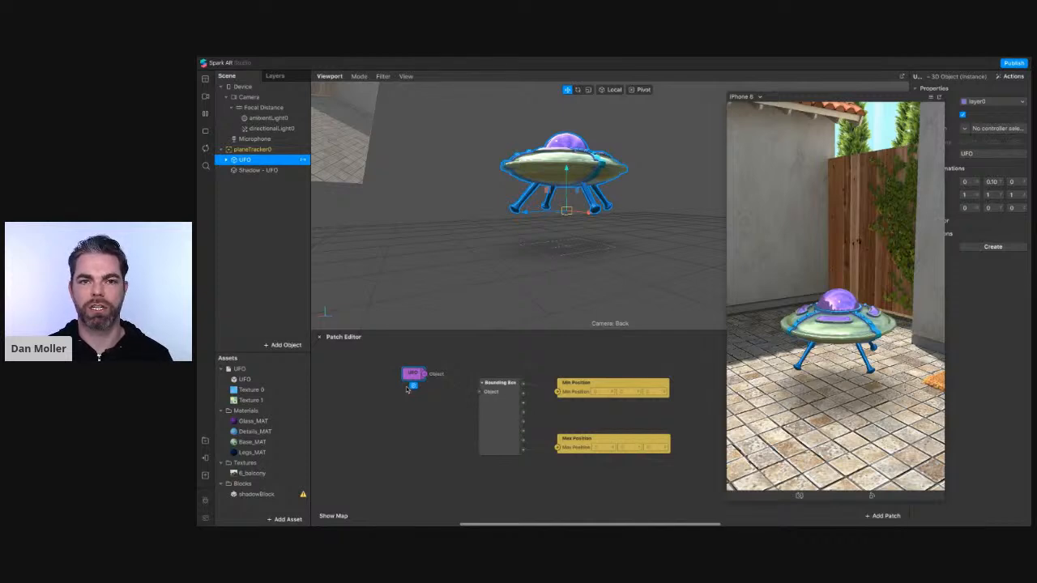
left_click_drag(409, 388, 498, 417)
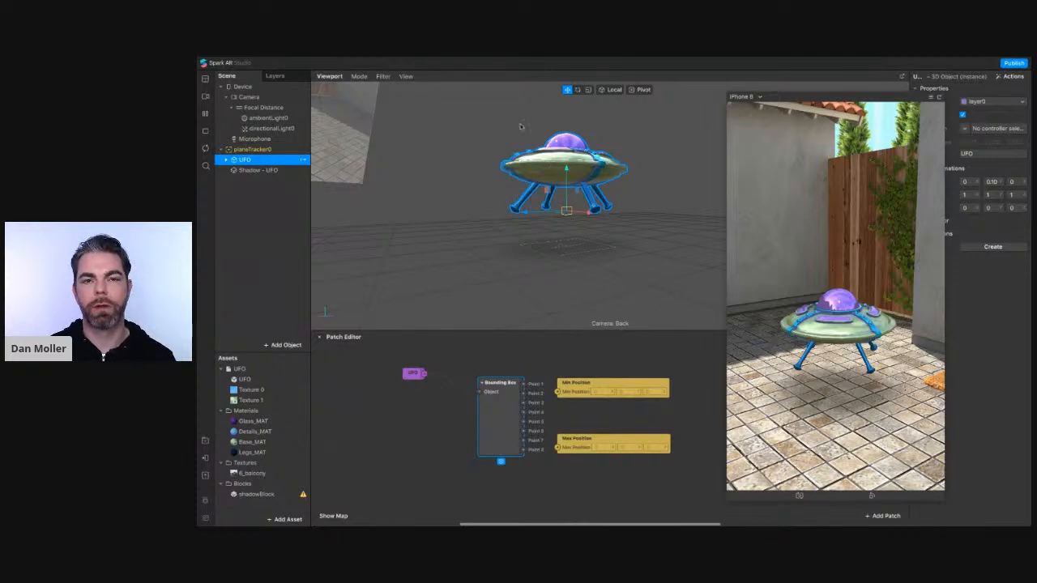
left_click_drag(607, 384, 612, 383)
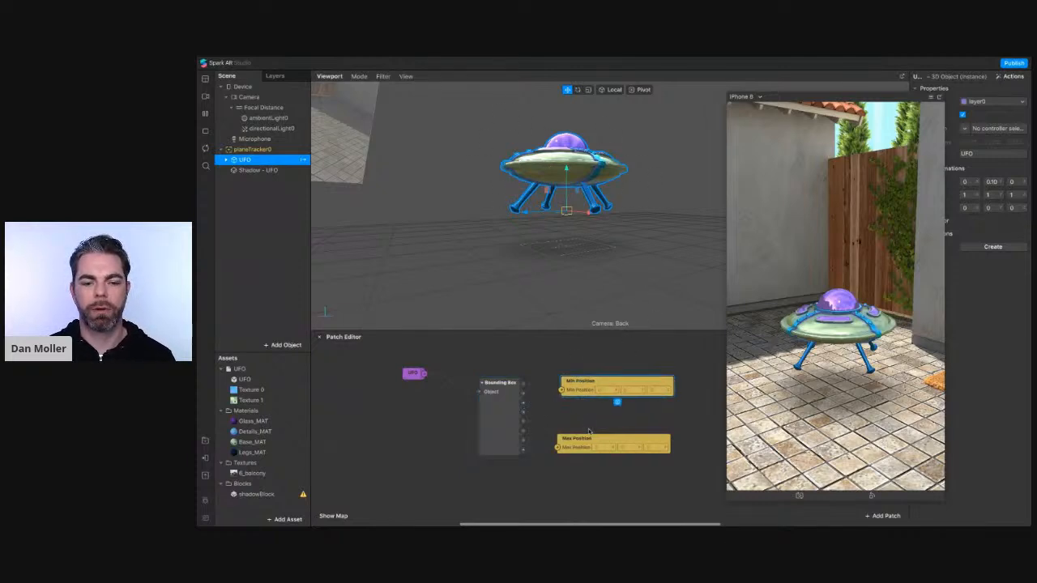
left_click(601, 449)
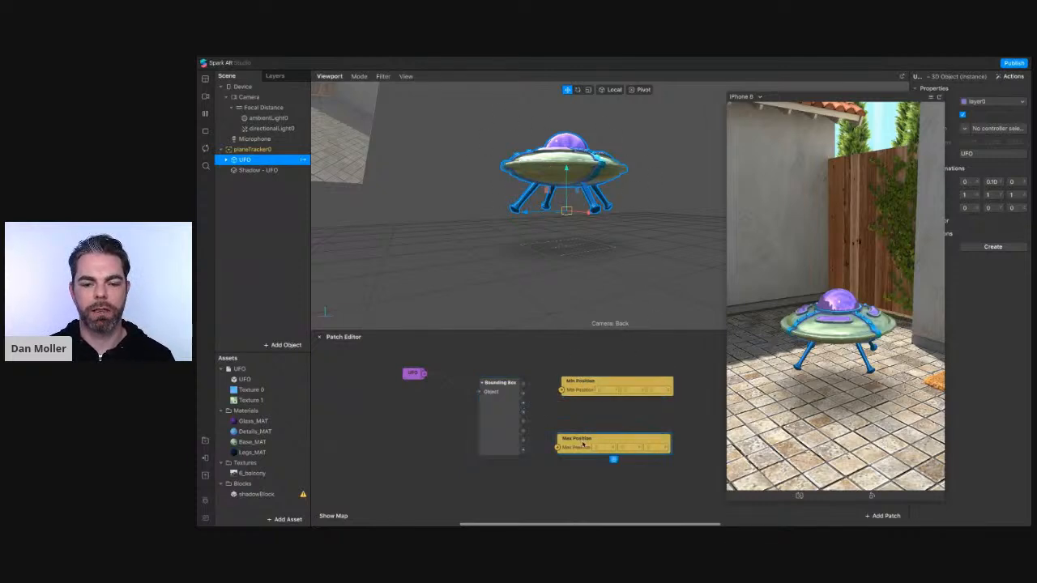
left_click(258, 171)
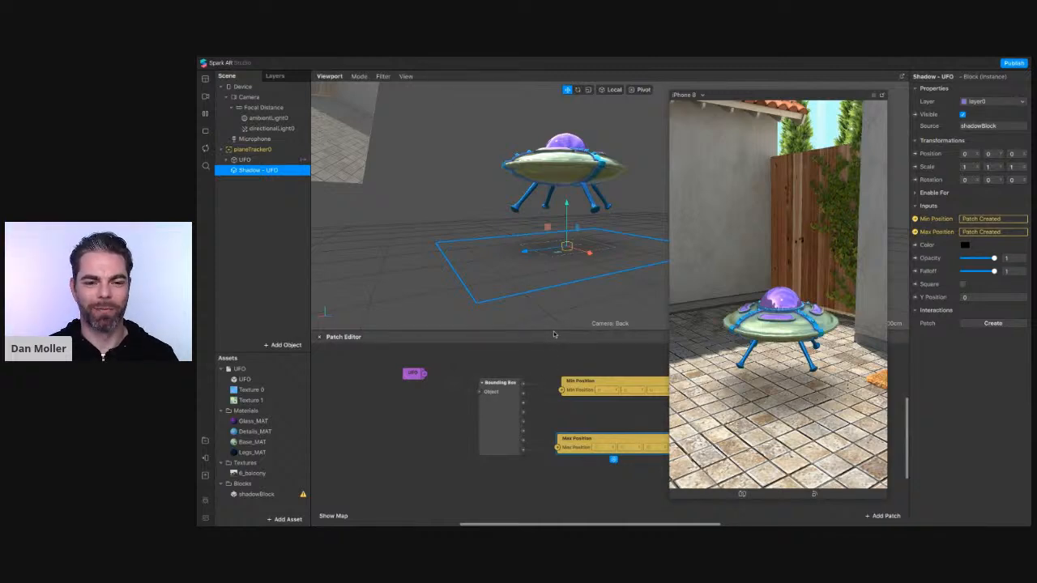
left_click(281, 236)
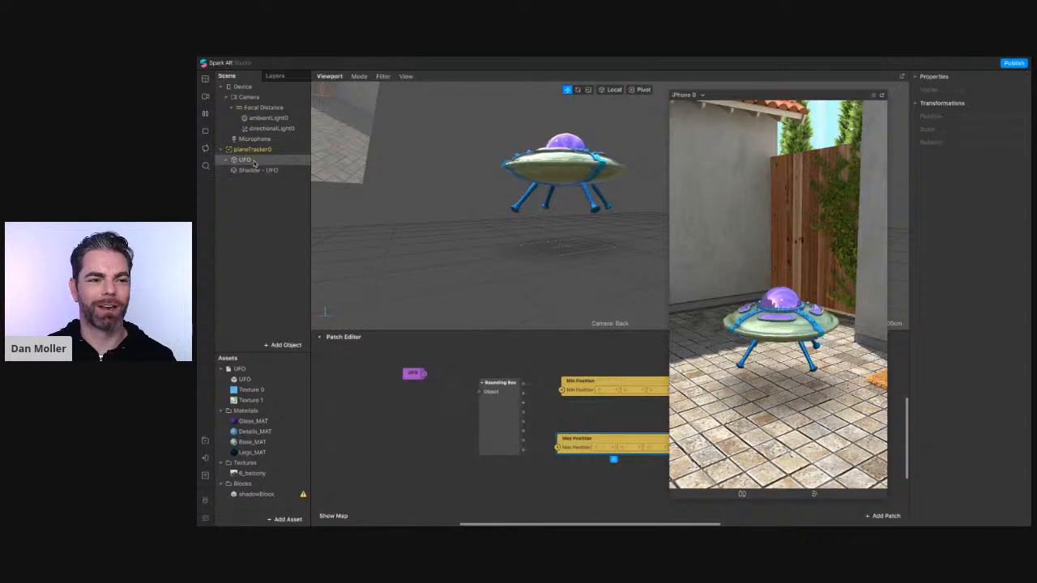
Apply the Float animation to the whole UFO object and move the preview aside to uncover its properties.
left_click(260, 162)
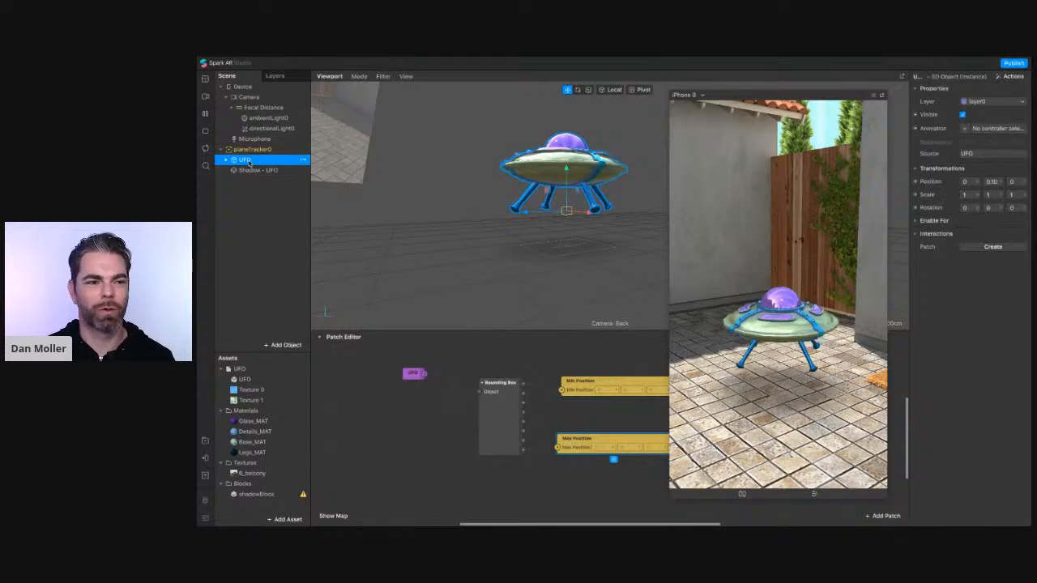
left_click_drag(838, 95, 740, 94)
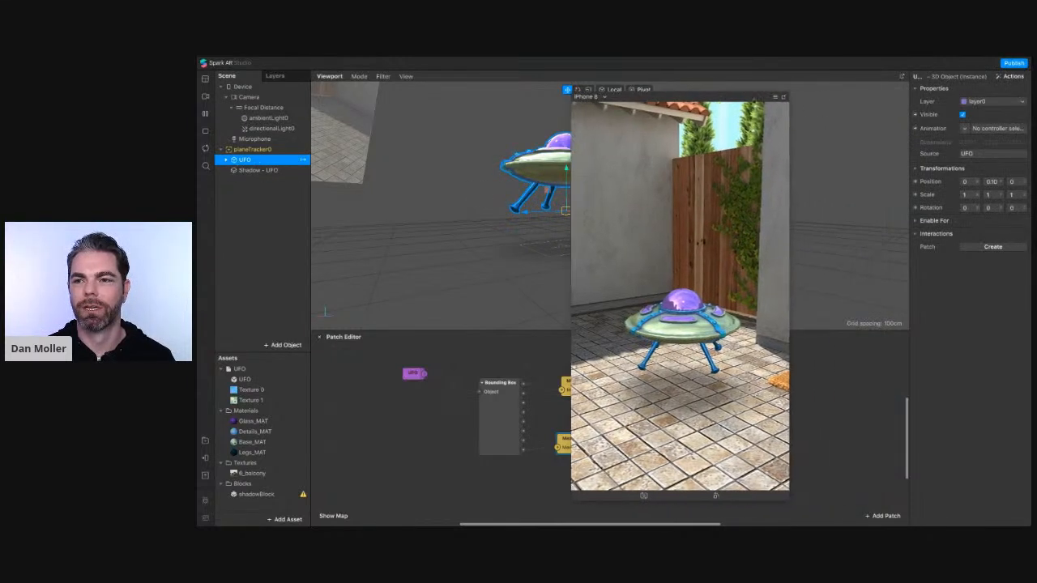
left_click(1009, 76)
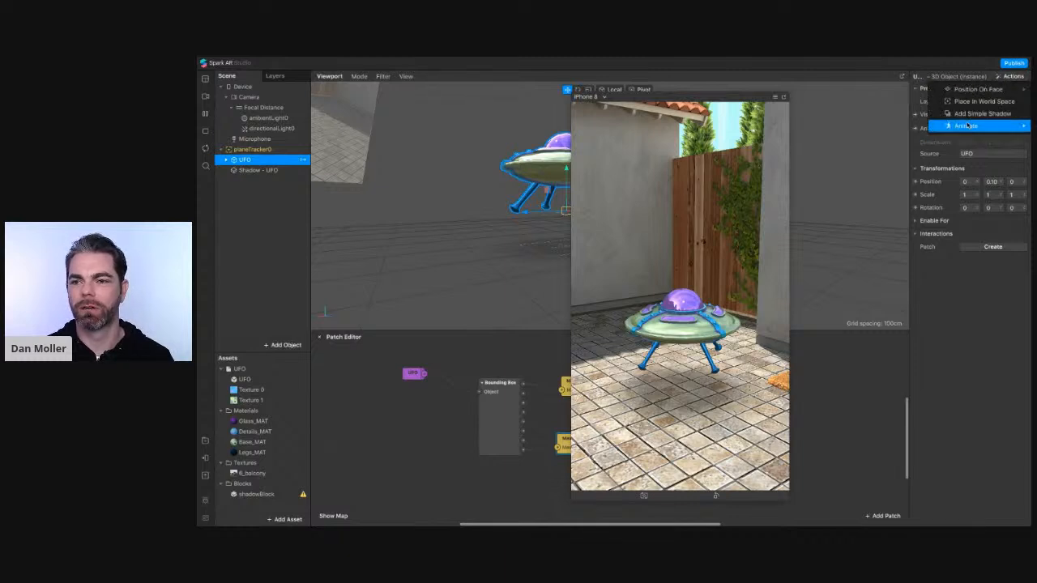
mouse_move(968, 126)
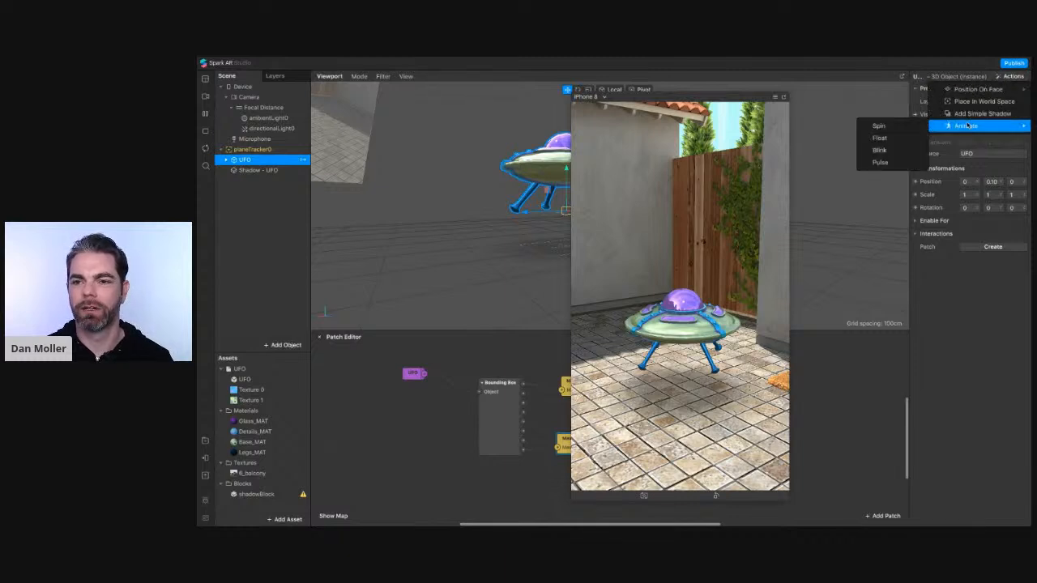
left_click(884, 141)
left_click_drag(705, 95, 873, 105)
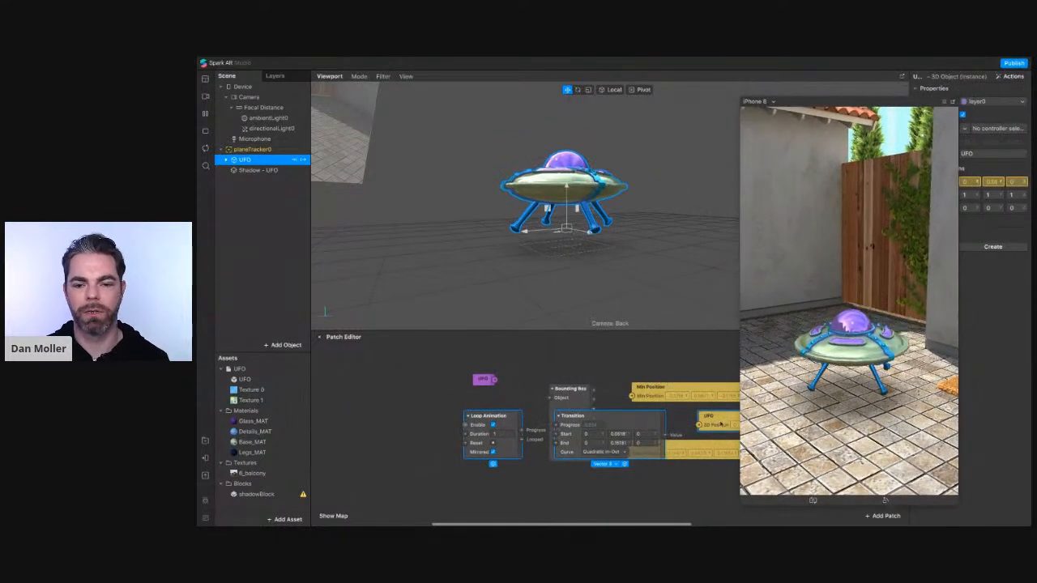
Move the Loop Animation, Transition and UFO 3D Position patches below the shadow patches.
middle_click_drag(611, 389, 519, 340)
left_click_drag(525, 379, 517, 462)
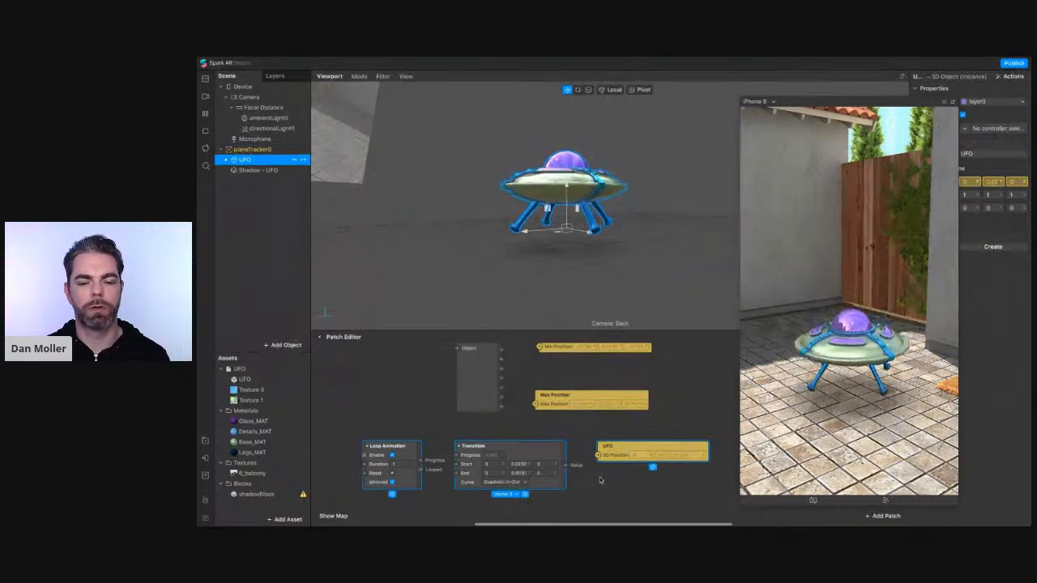
scroll(585, 494, "down", 2)
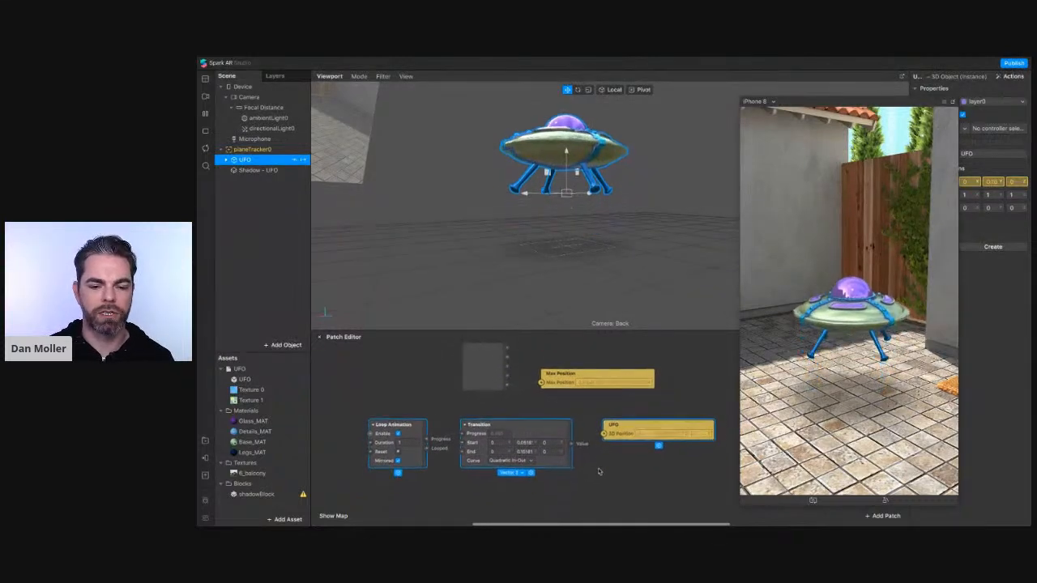
Examine the float patches: the Loop Animation duration, the Transition start and end values, and the UFO's 3D Position.
left_click(447, 499)
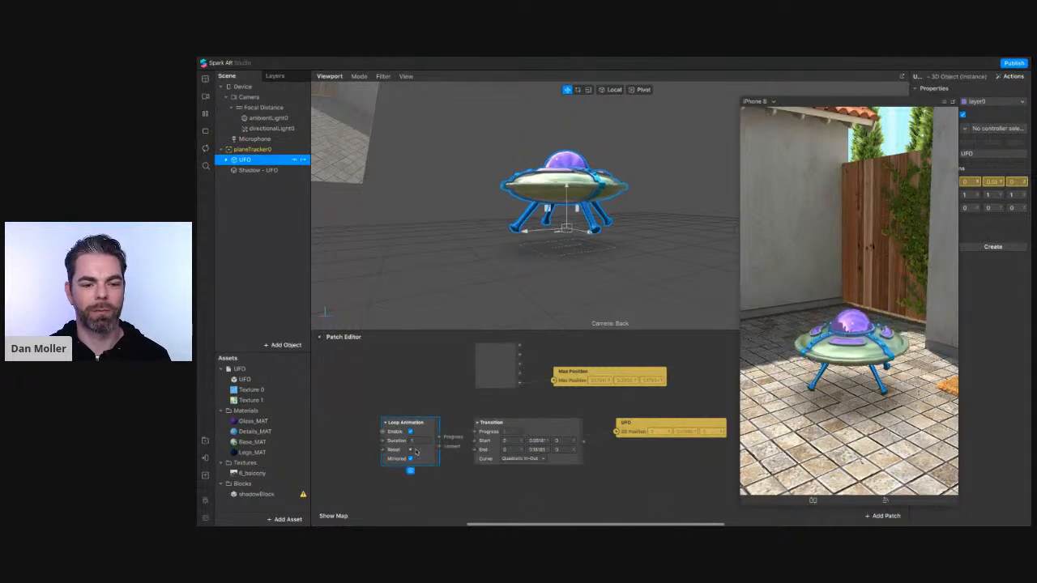
left_click(439, 479)
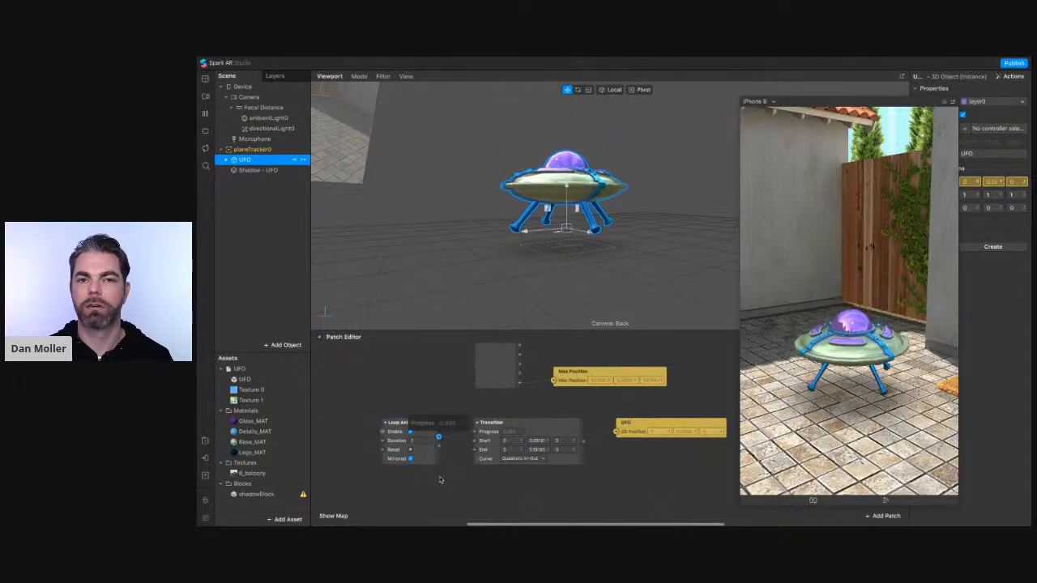
left_click(419, 442)
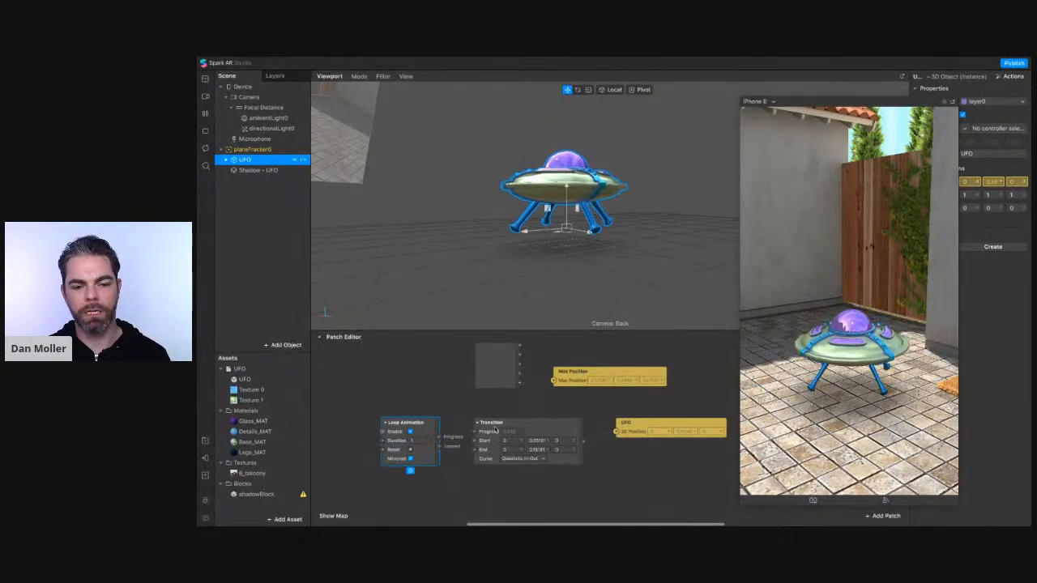
left_click(549, 431)
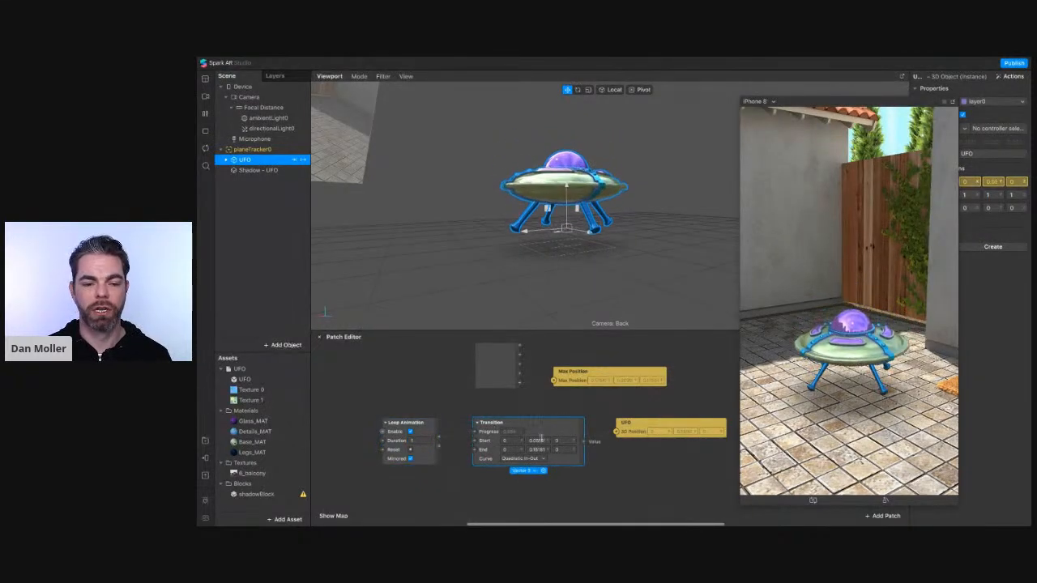
left_click(538, 440)
left_click(538, 449)
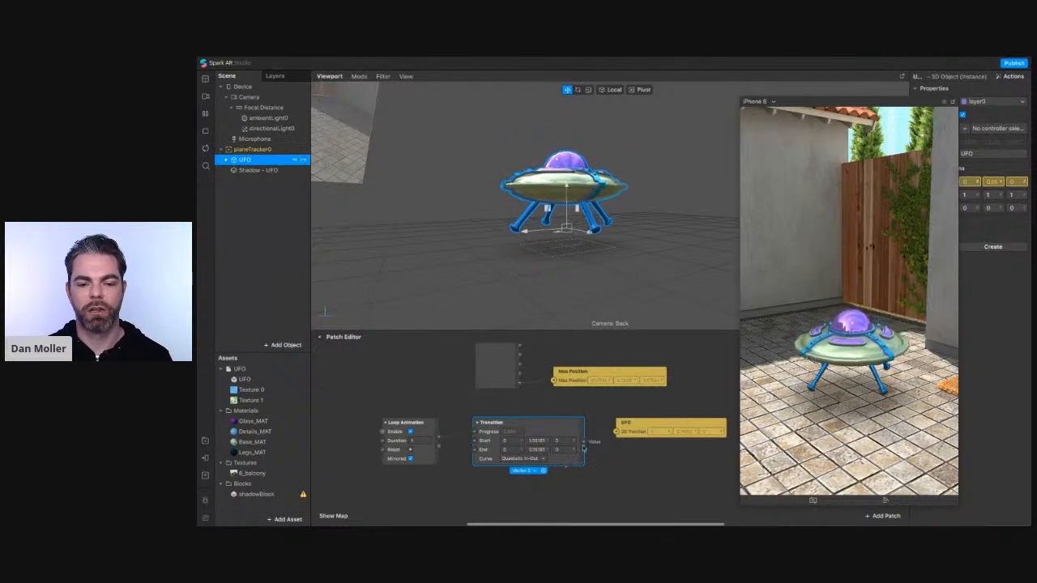
left_click(632, 431)
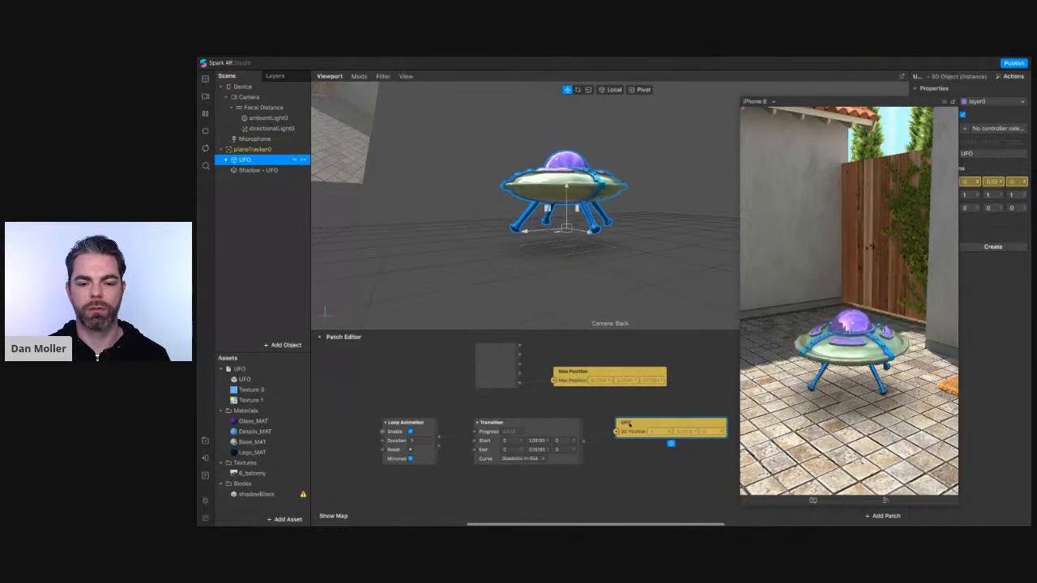
left_click_drag(631, 436, 631, 428)
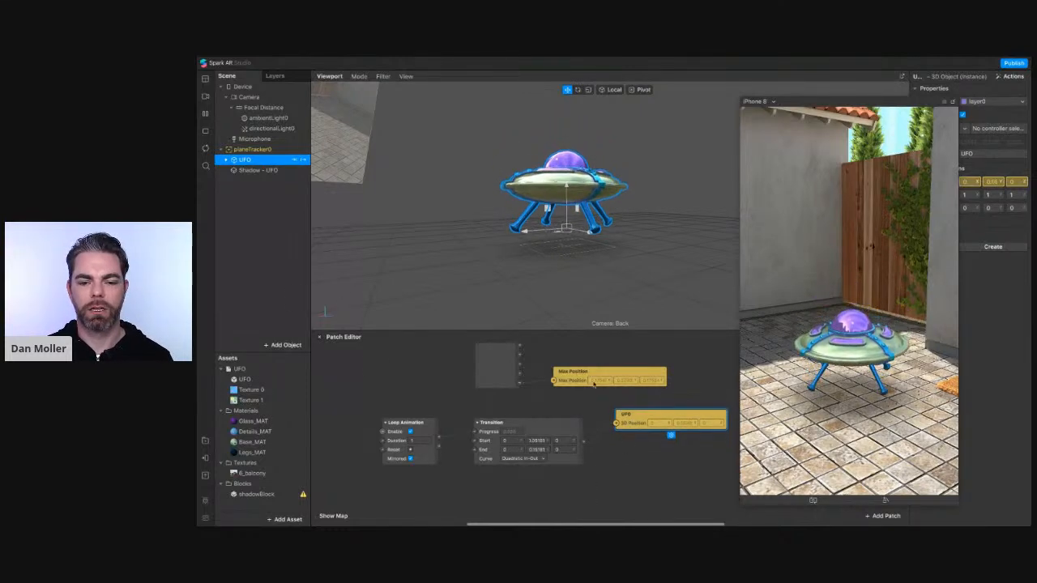
left_click_drag(834, 96, 687, 96)
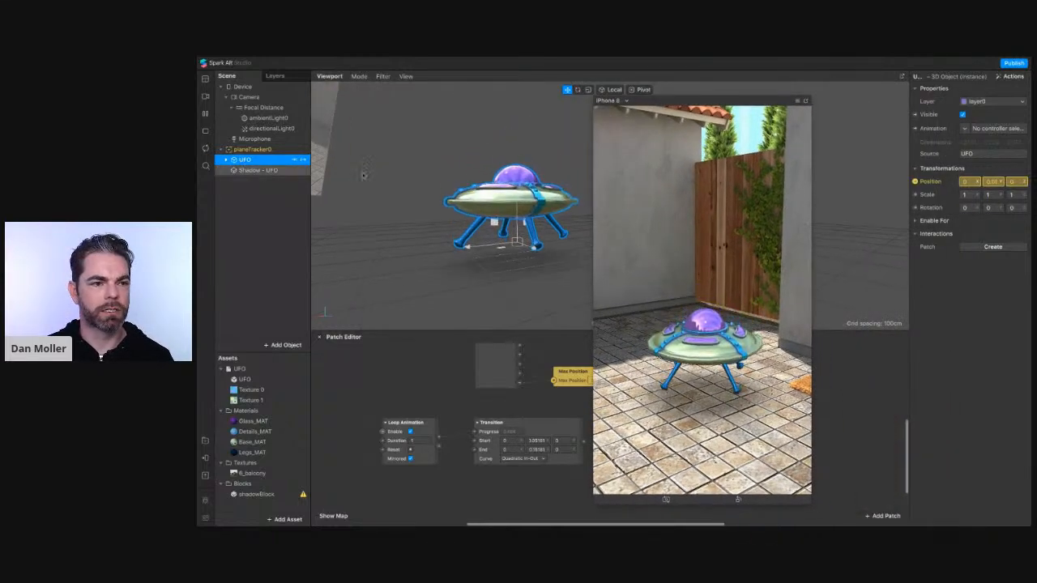
Apply the Spin animation to the UFO and move the preview aside to uncover the patches.
left_click(1012, 76)
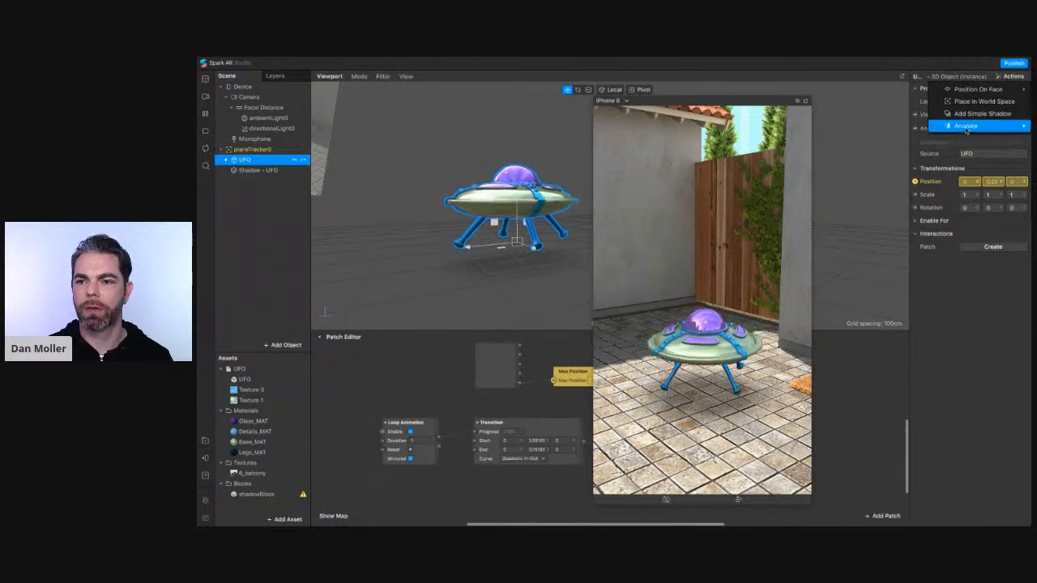
mouse_move(968, 127)
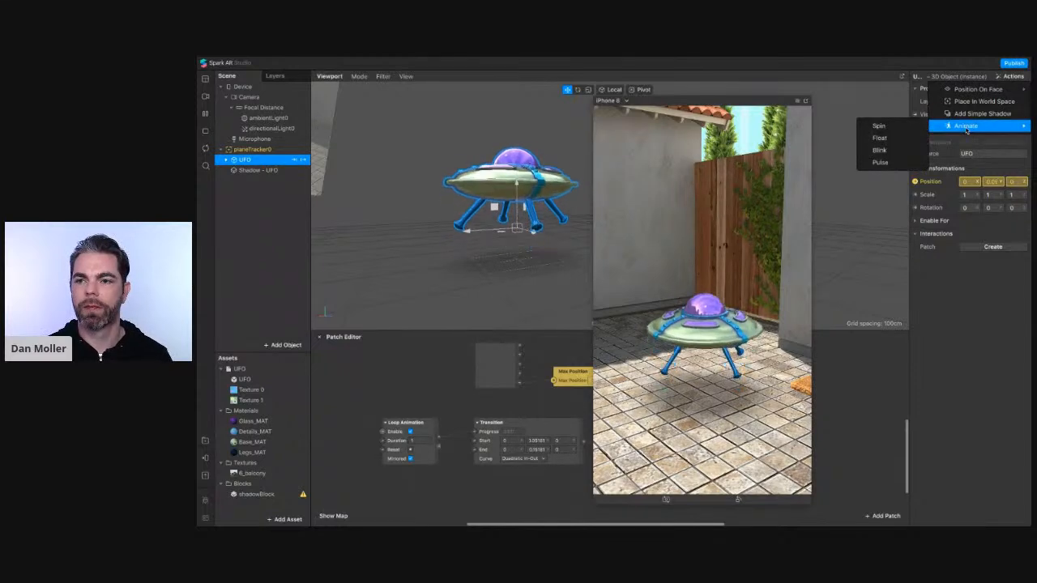
left_click(906, 127)
left_click_drag(693, 101, 846, 92)
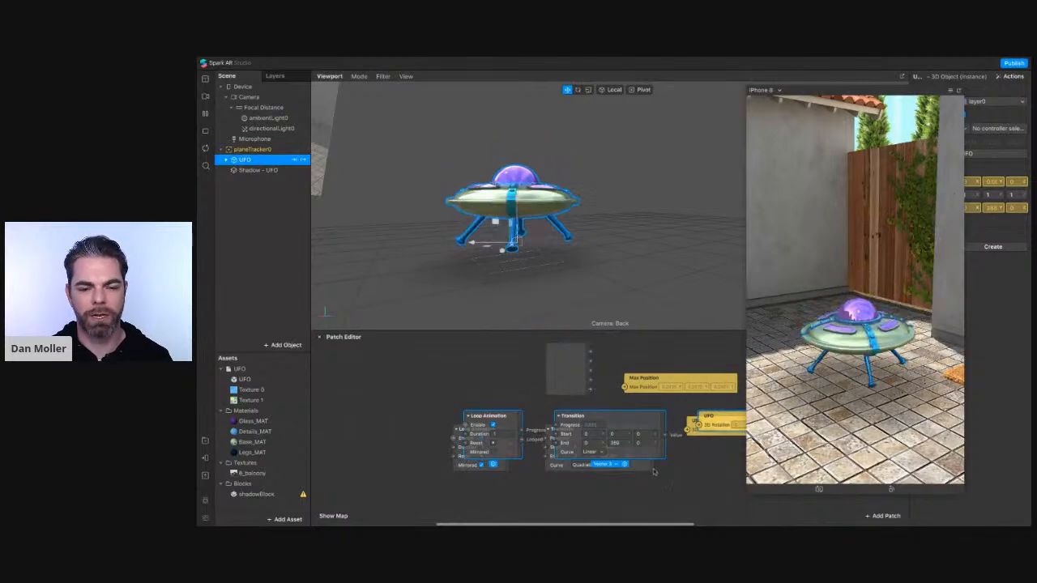
Move the spin's Loop Animation, Transition and UFO 3D Rotation patches below the float patches.
scroll(655, 472, "right", 4)
scroll(655, 472, "down", 2)
left_click_drag(554, 370, 543, 466)
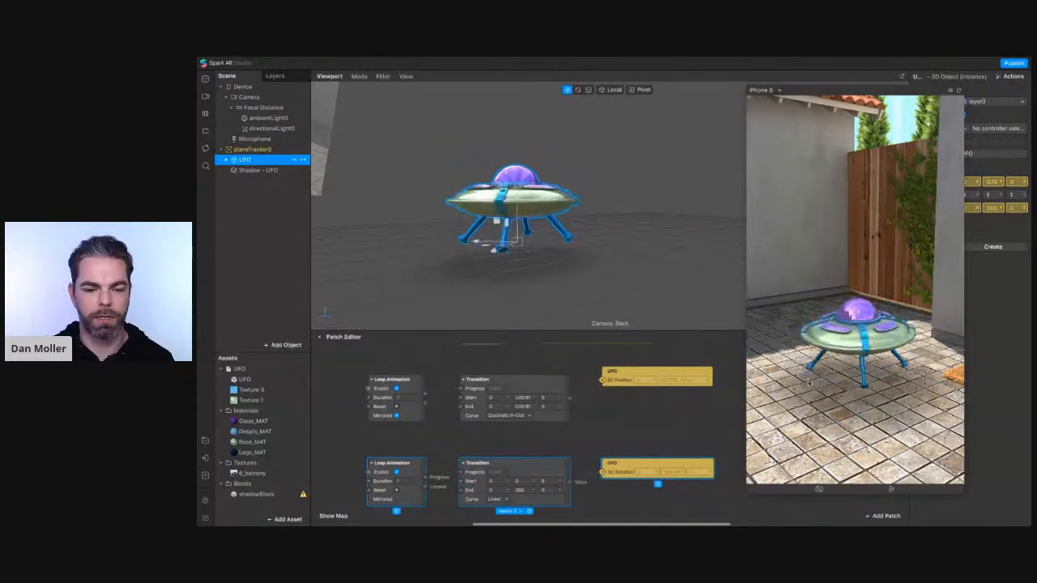
left_click(558, 450)
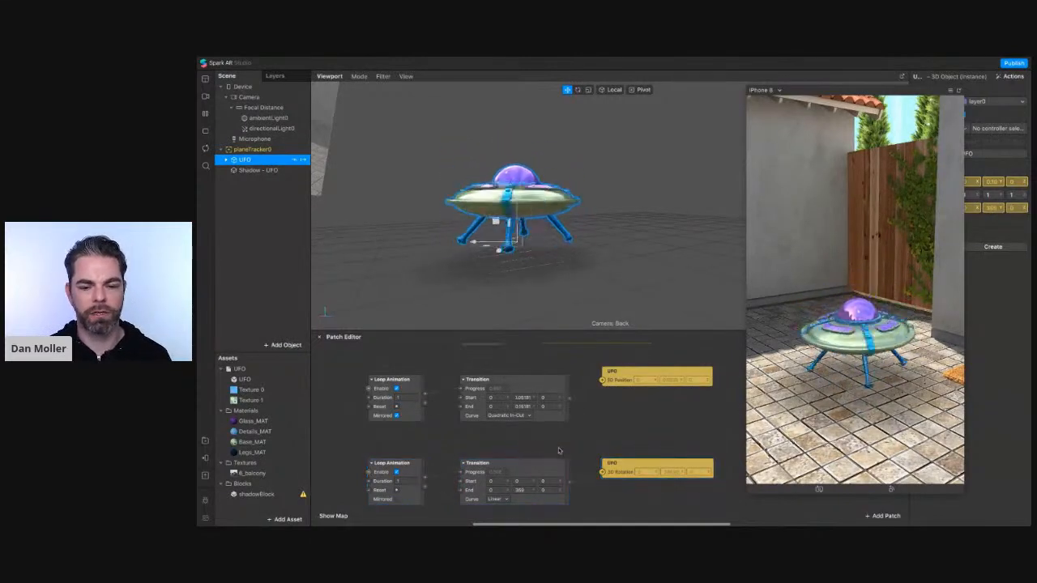
Set the duration of the spin's Loop Animation patch to 4 seconds.
left_click(417, 475)
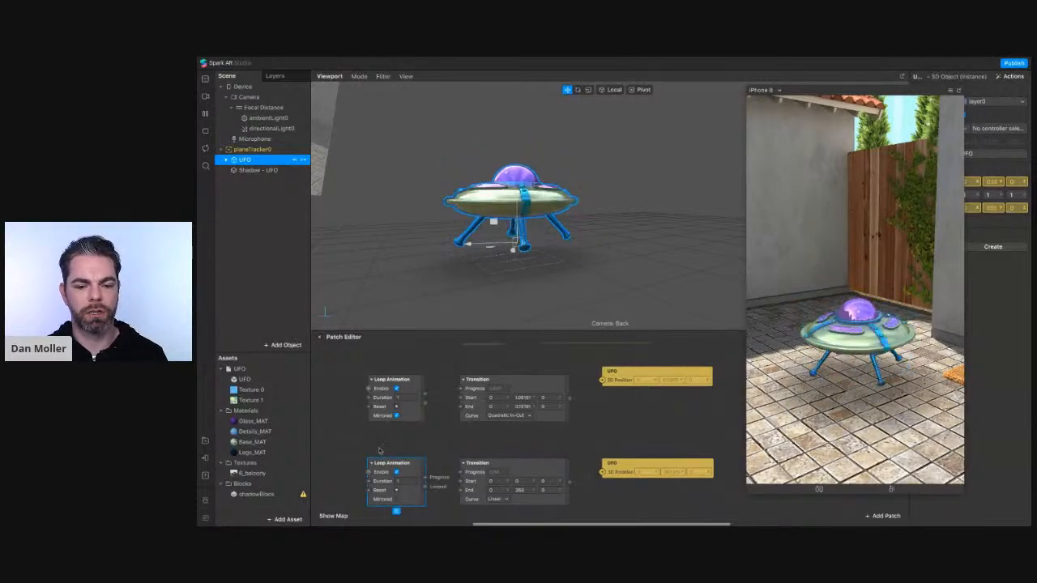
left_click(637, 474)
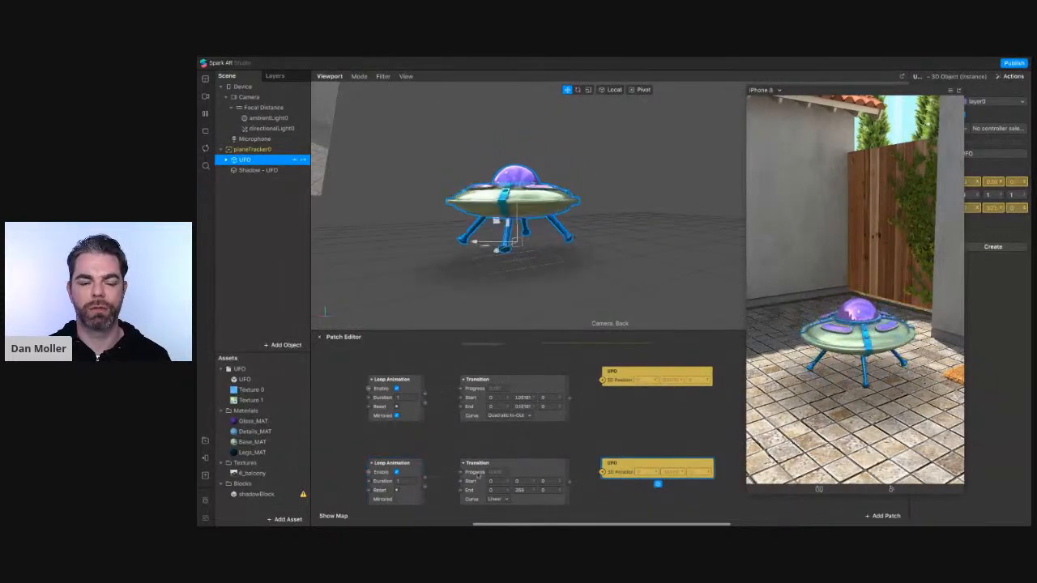
left_click(408, 474)
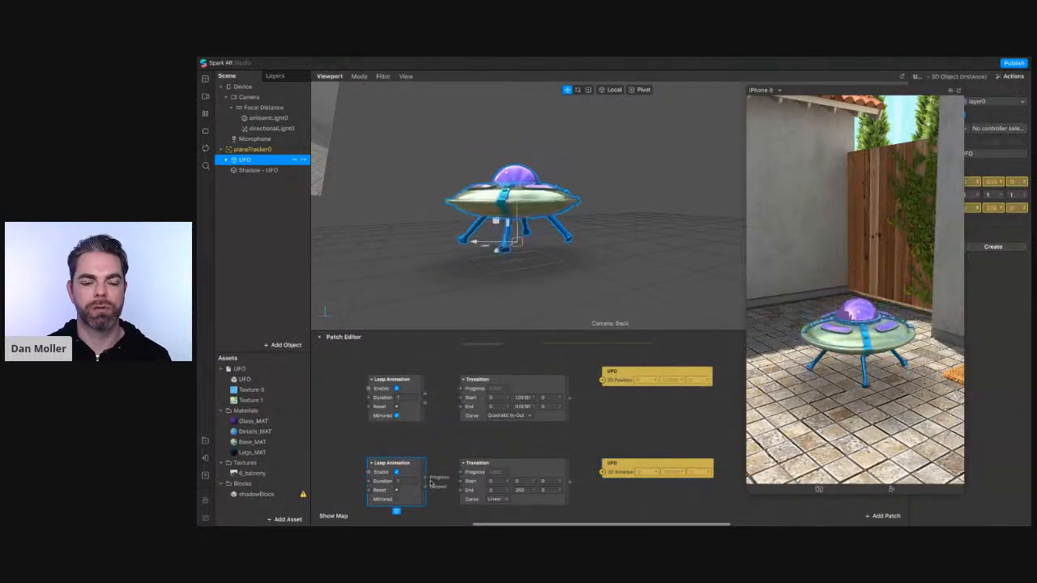
left_click(408, 481)
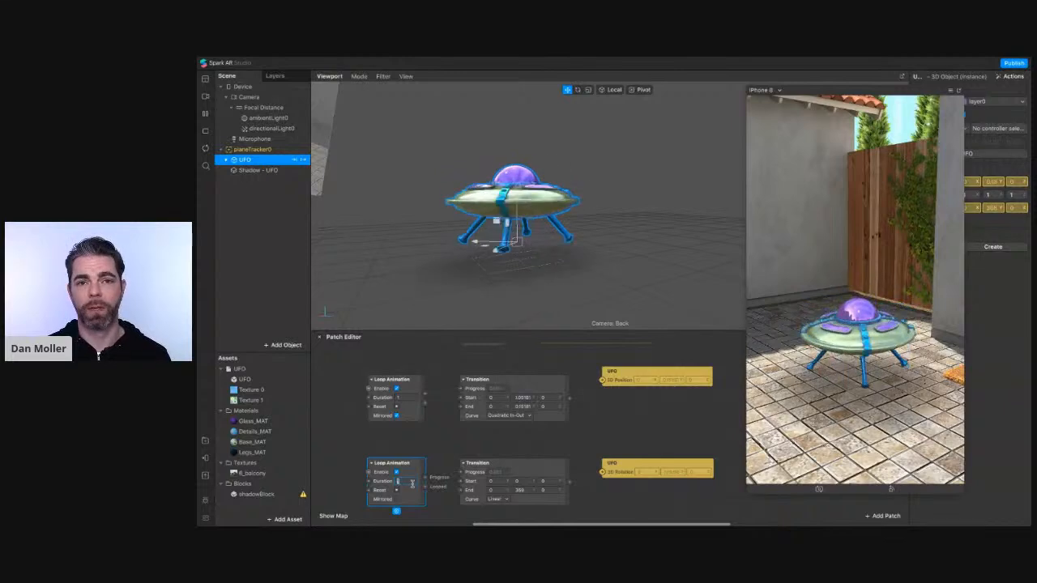
left_click(525, 478)
left_click(522, 490)
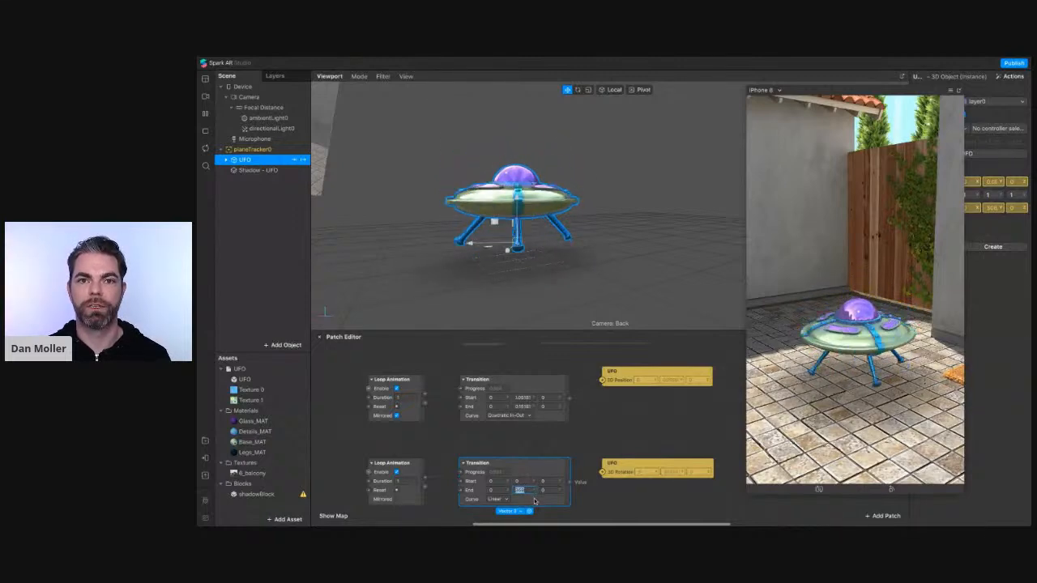
left_click(403, 481)
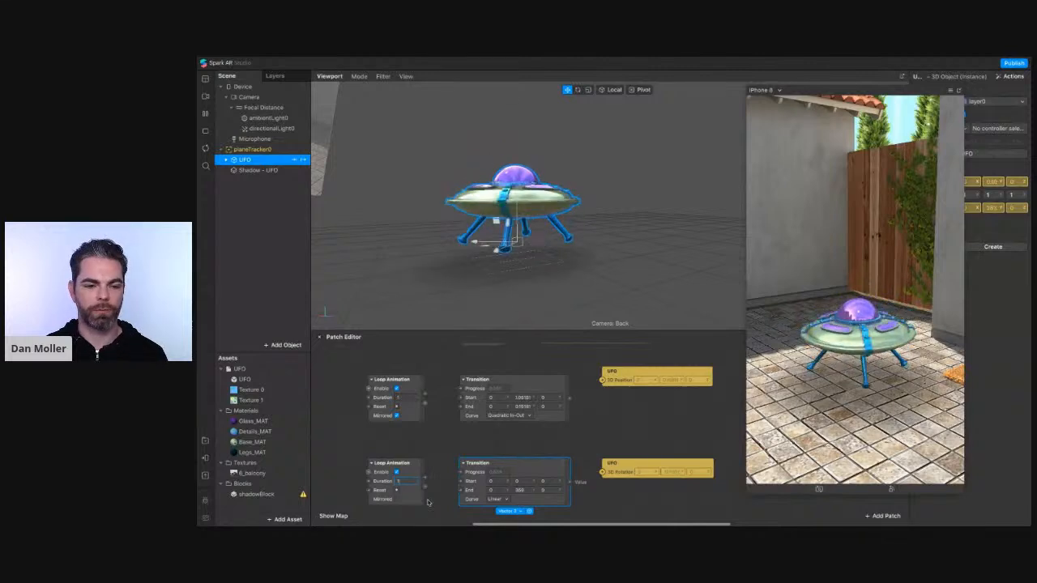
type("4")
key("Return")
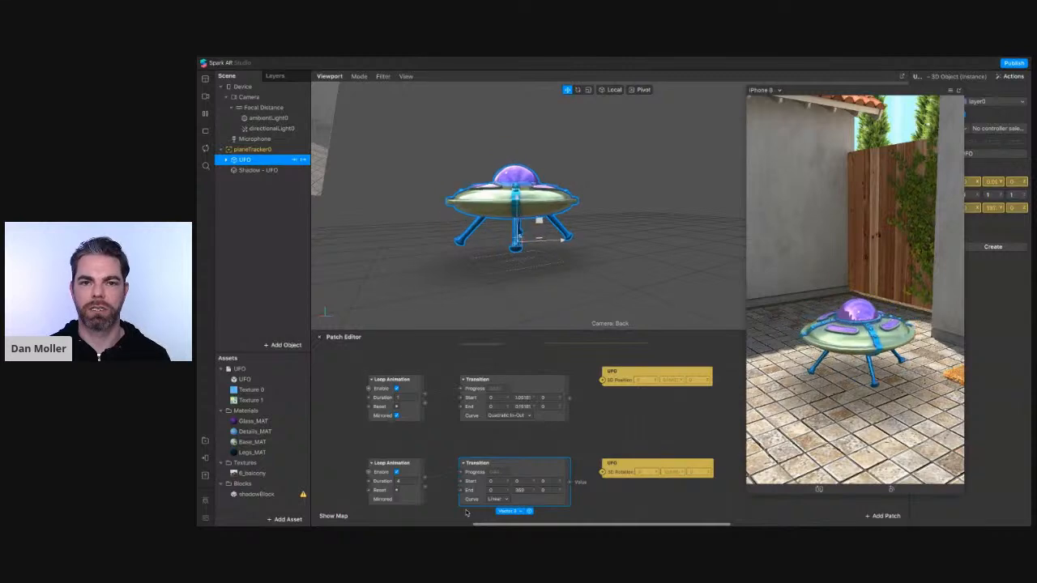
Look through the categories of patches that can be added, without adding one.
scroll(558, 484, "down", 3)
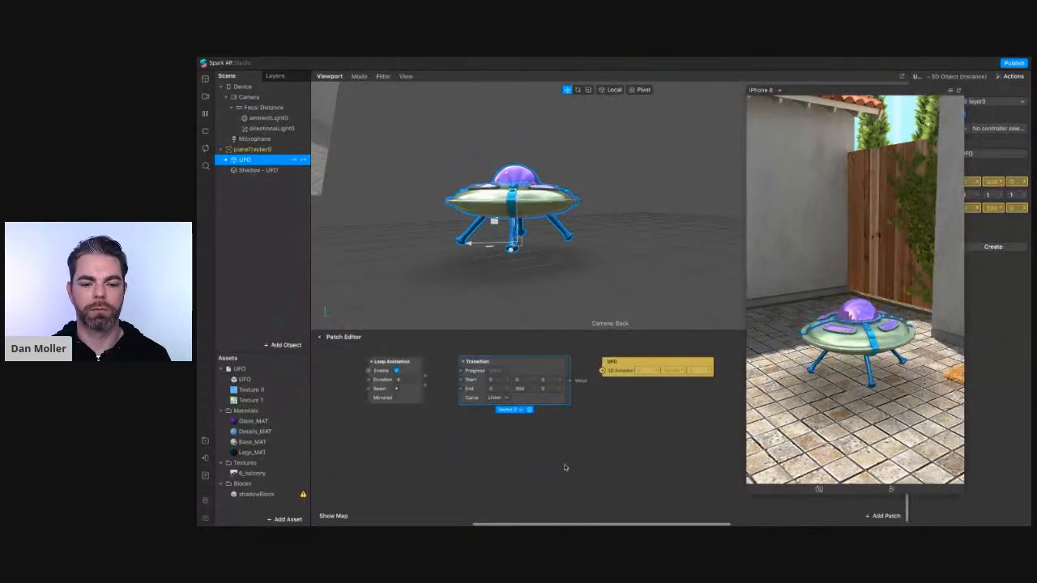
right_click(563, 467)
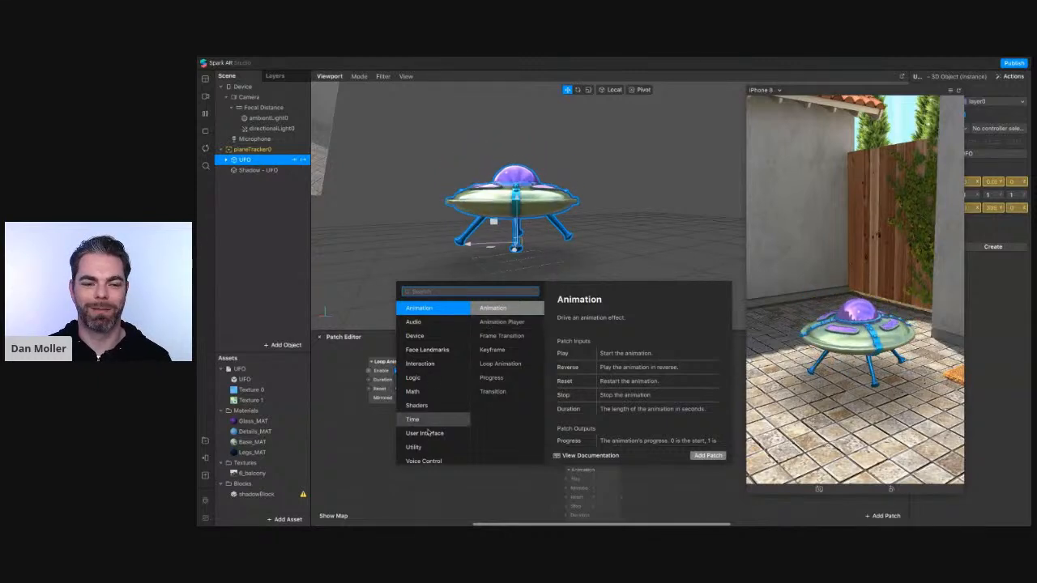
left_click(432, 492)
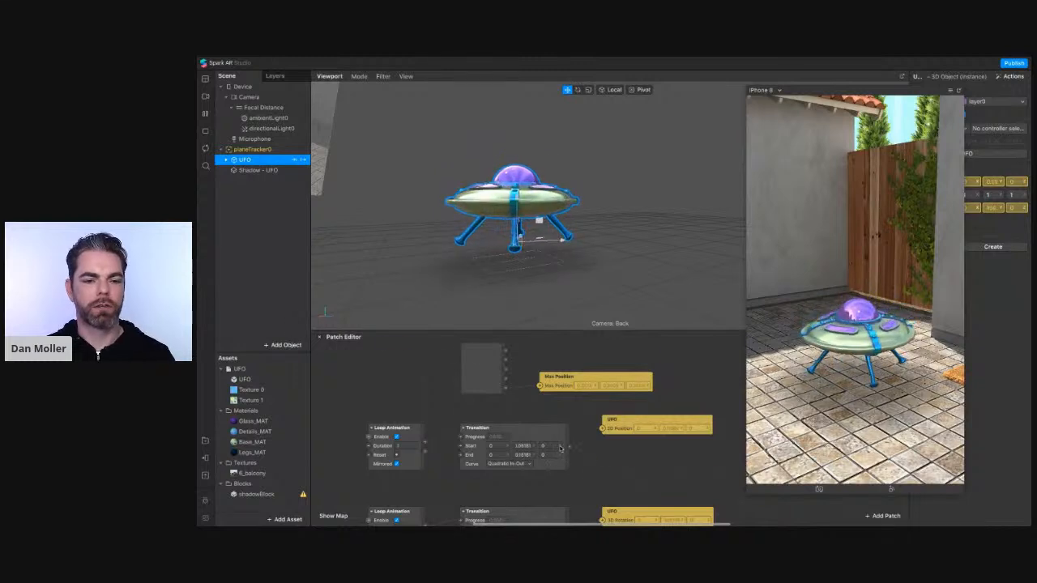
Examine the shadow's Bounding Box patch and the warning on the shadowBlock asset.
scroll(559, 446, "up", 3)
left_click_drag(486, 427, 485, 413)
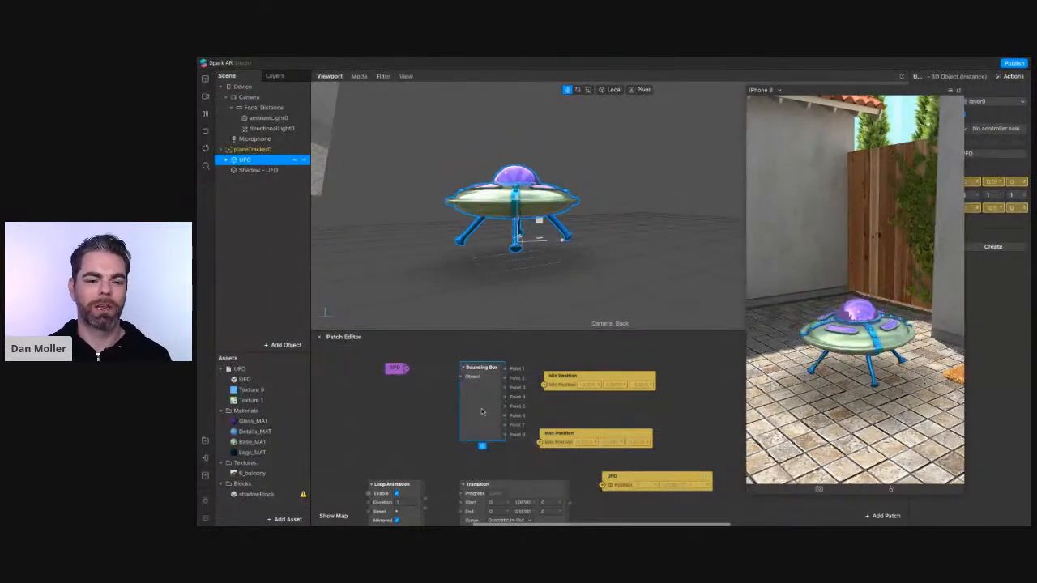
left_click(302, 495)
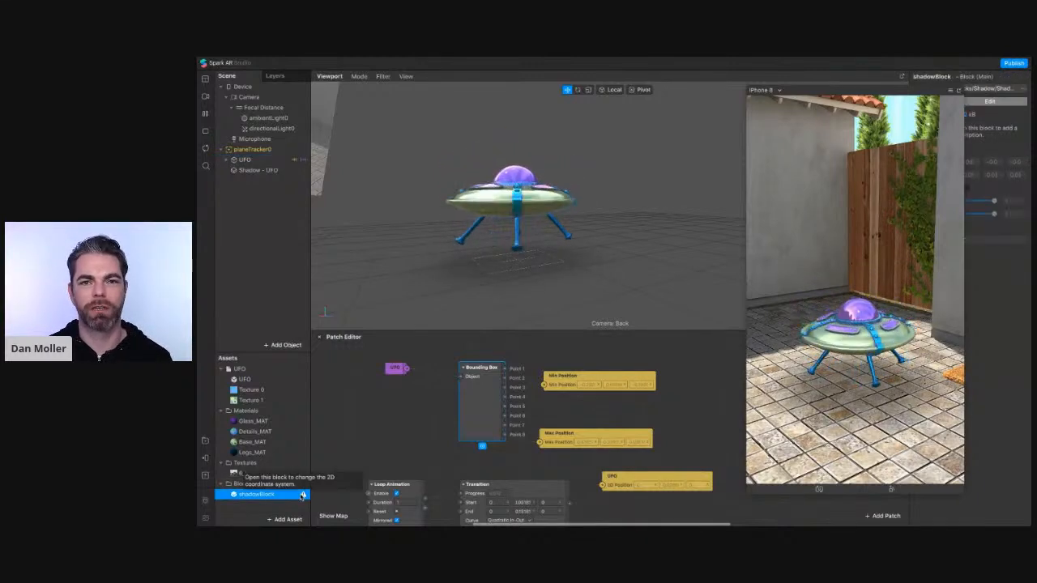
left_click(369, 453)
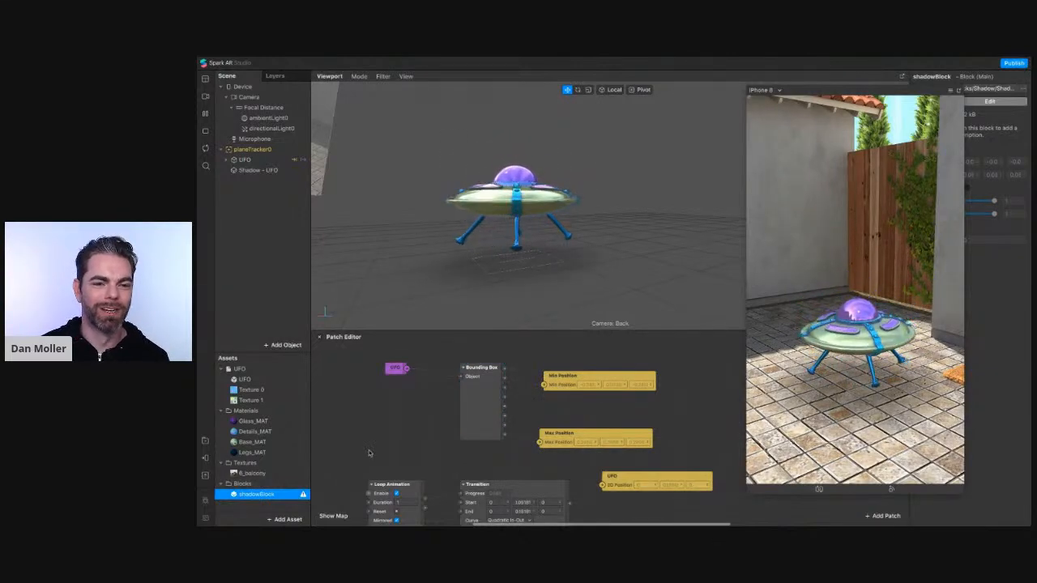
Insert a plane into the scene and make it a child of planeTracker0.
left_click(280, 346)
left_click(230, 264)
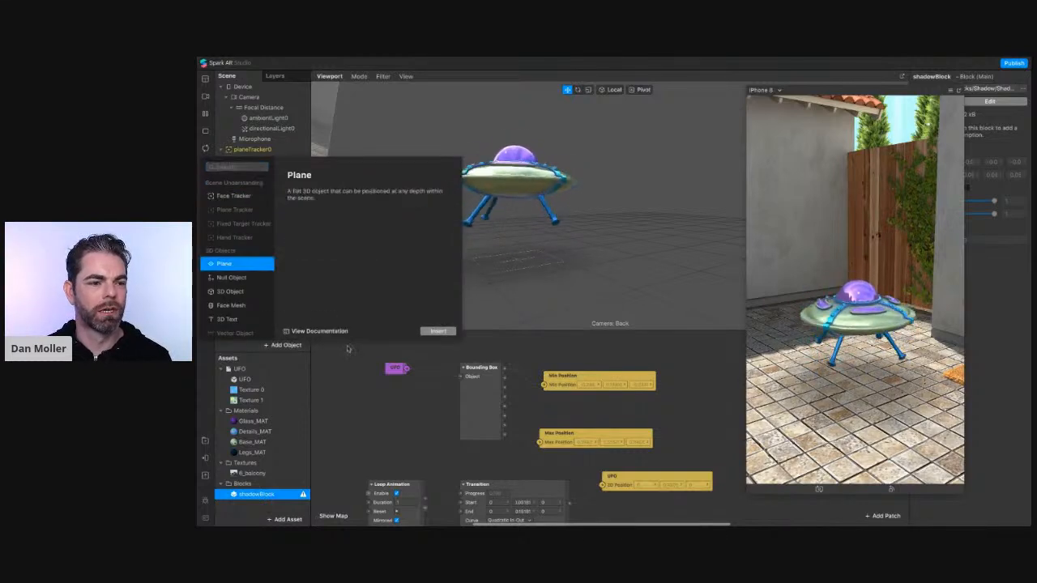
left_click(438, 331)
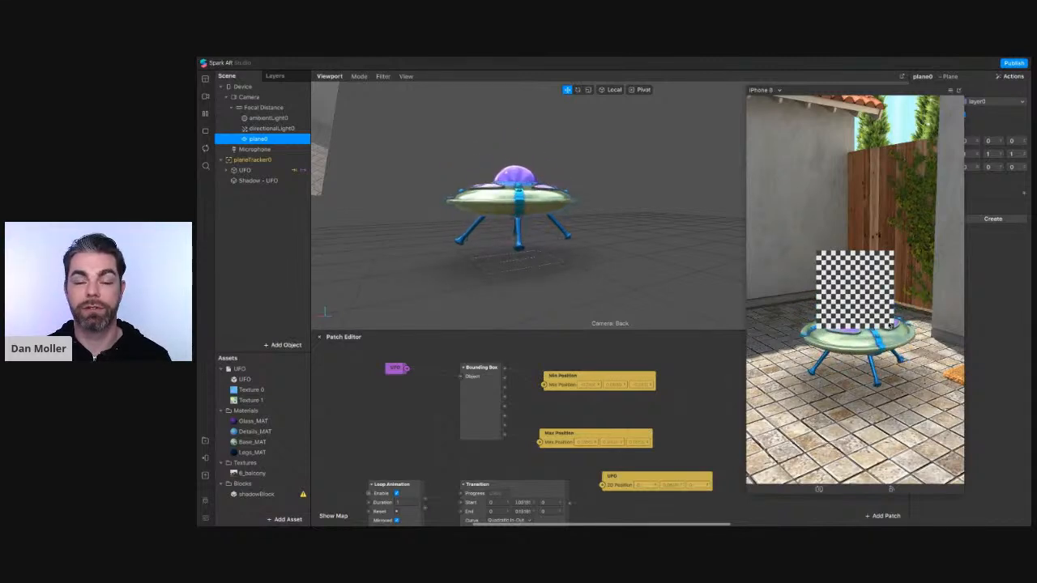
left_click_drag(255, 141, 250, 162)
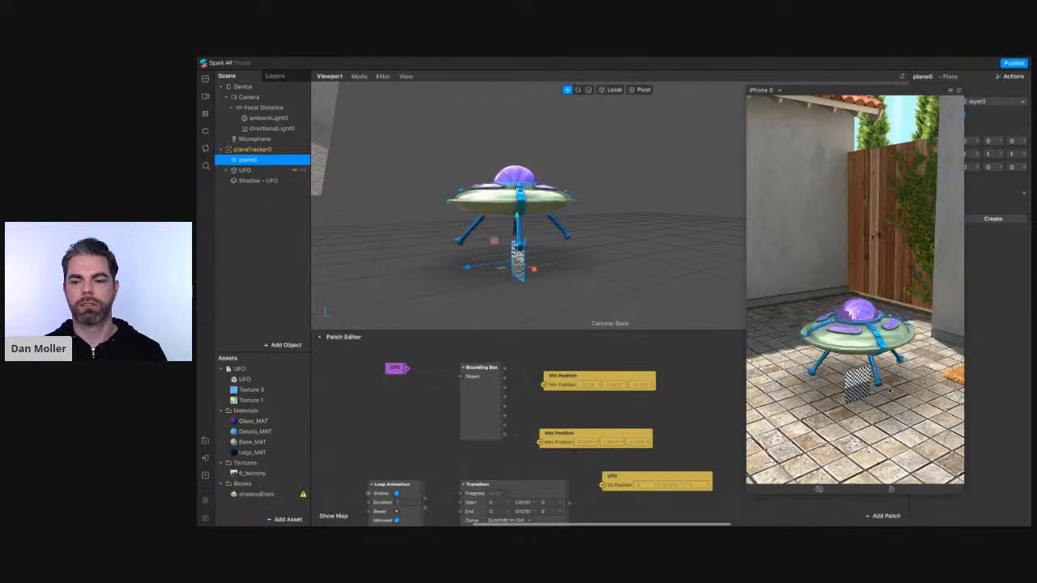
Move the preview off the properties and set the plane's X rotation to -90 so it lies flat.
left_click_drag(851, 92, 786, 98)
left_click(969, 167)
type("90")
key("Return")
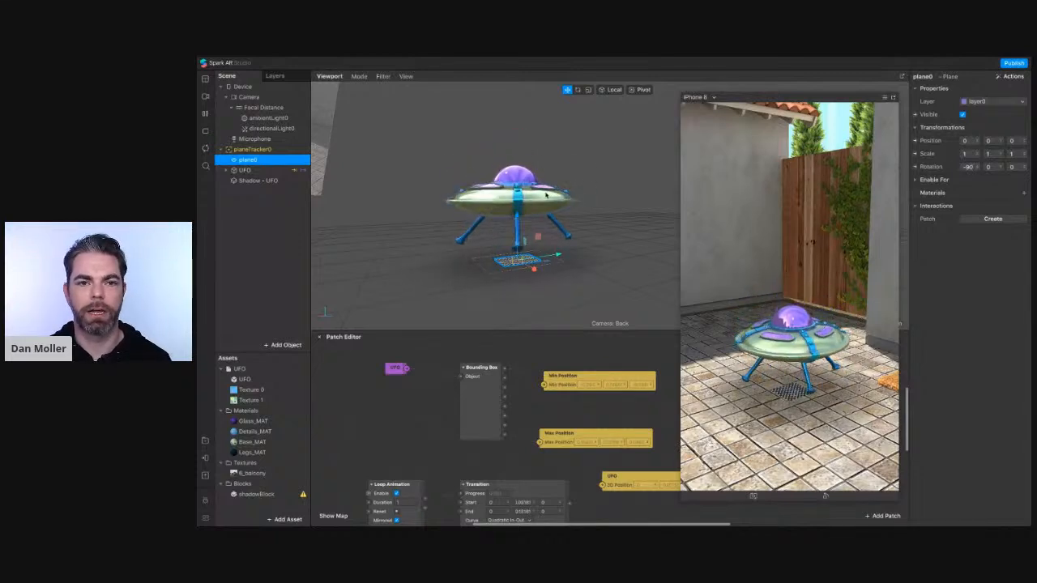
Scale the plane uniformly to about 3.07 beneath the UFO and deselect it.
left_click(588, 90)
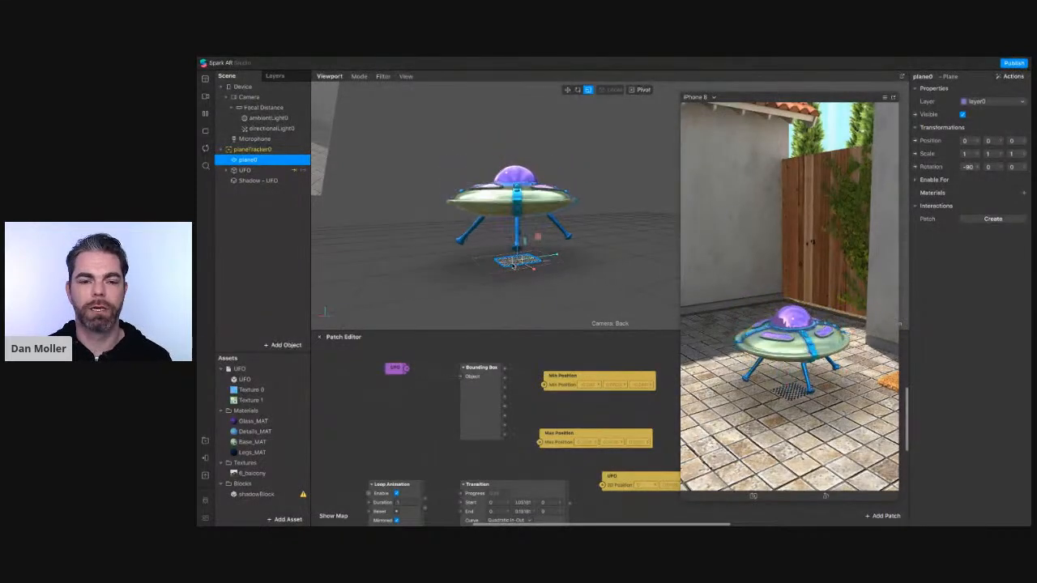
left_click_drag(515, 263, 517, 264)
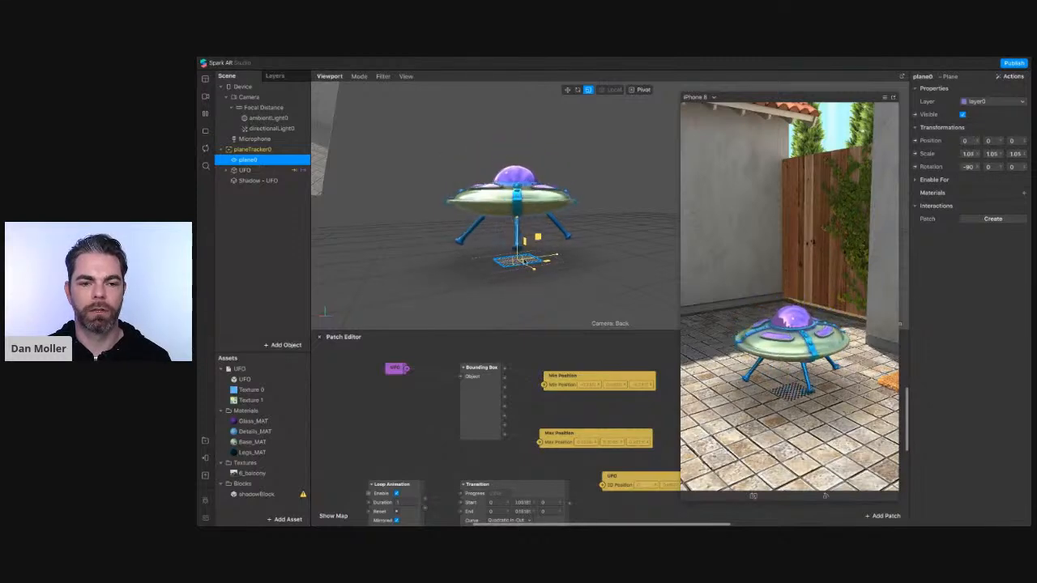
left_click_drag(607, 229, 723, 203)
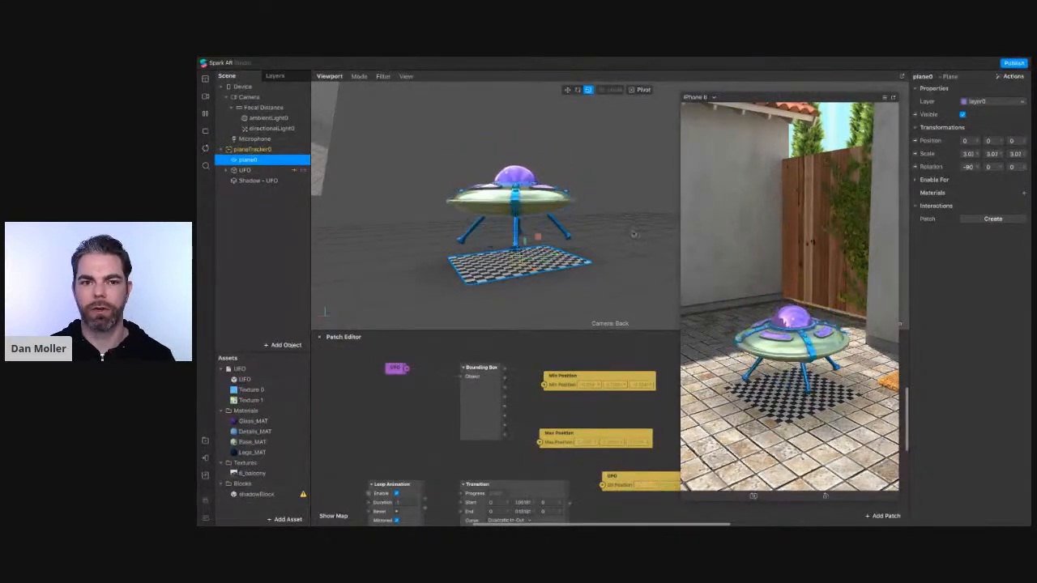
left_click(260, 226)
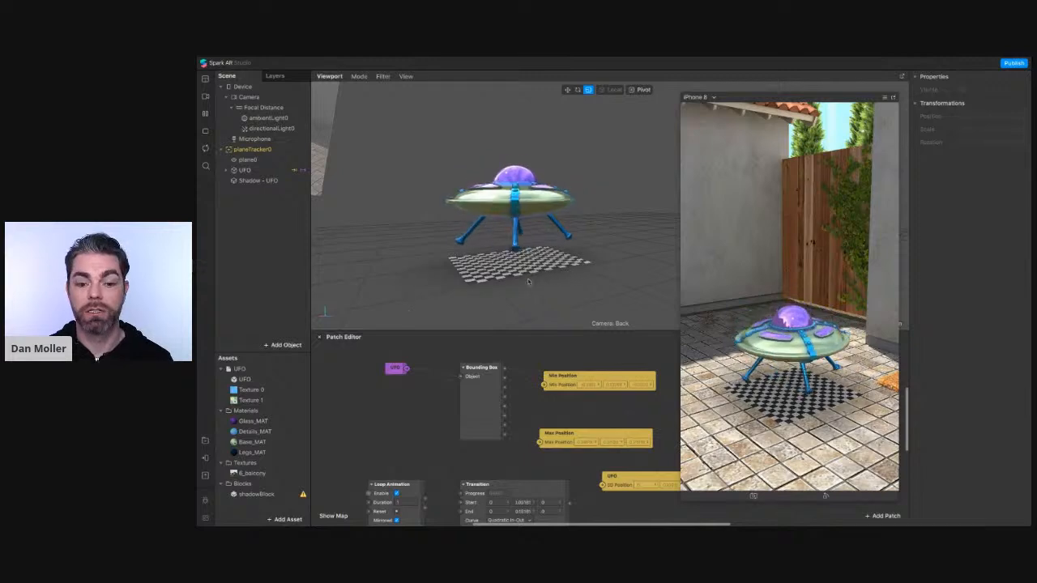
Create a 3D Position patch for plane0 and place it below the UFO's 3D Position patch.
scroll(361, 373, "down", 2)
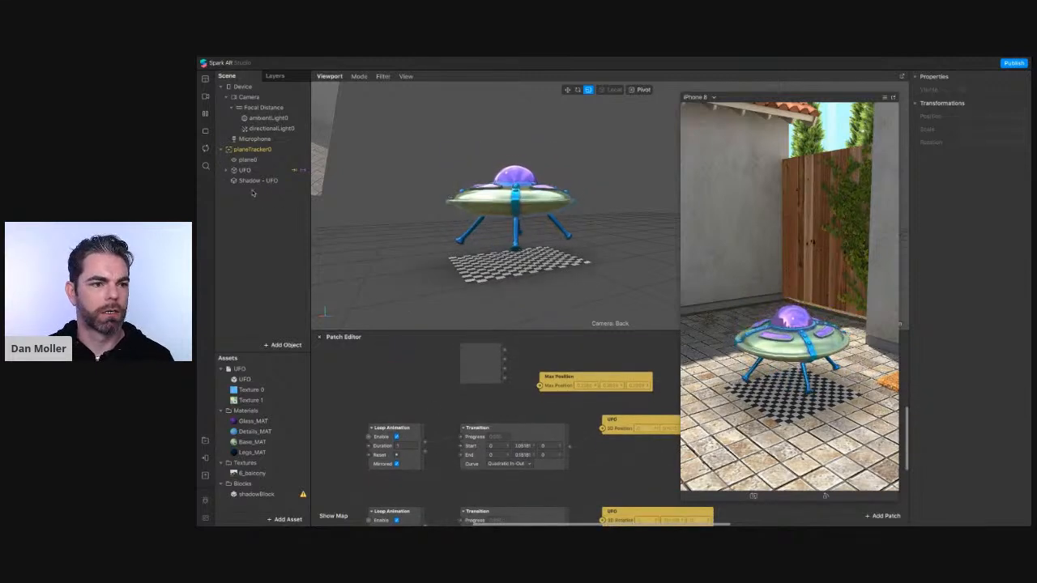
left_click(249, 160)
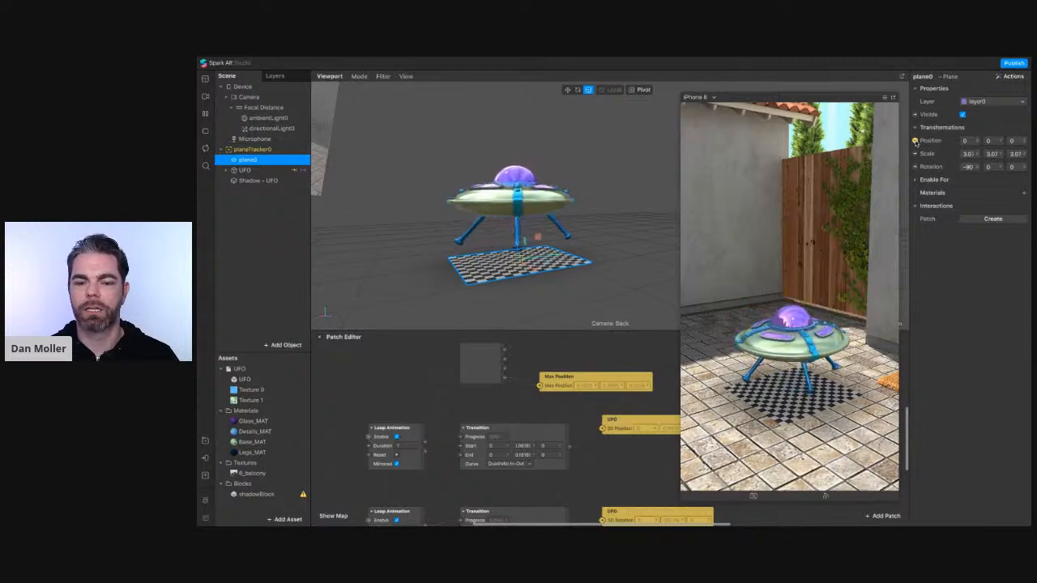
left_click(914, 141)
left_click_drag(619, 470, 618, 474)
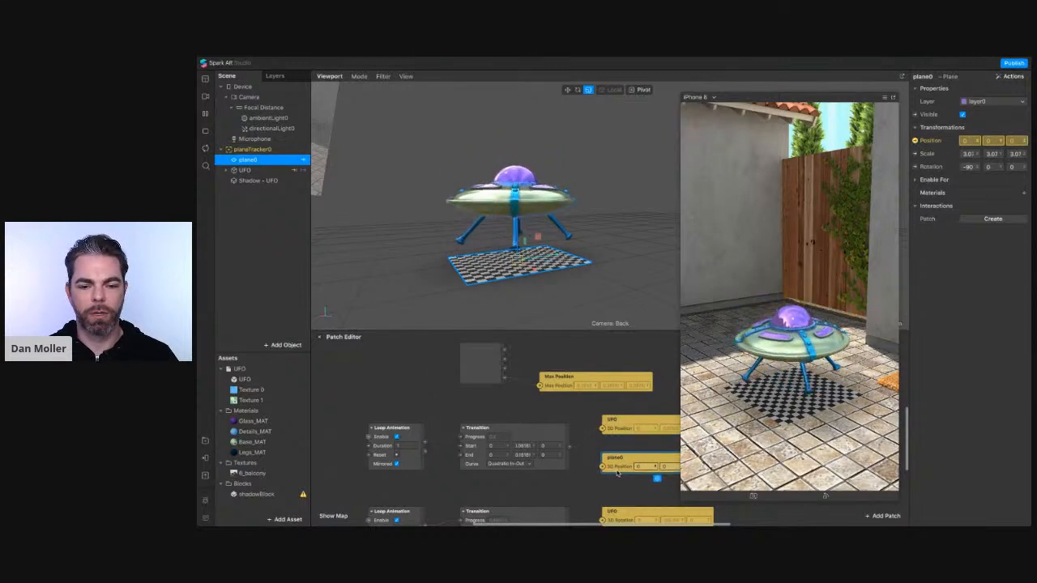
Connect the float Transition's Value output to plane0's 3D Position patch.
left_click(537, 437)
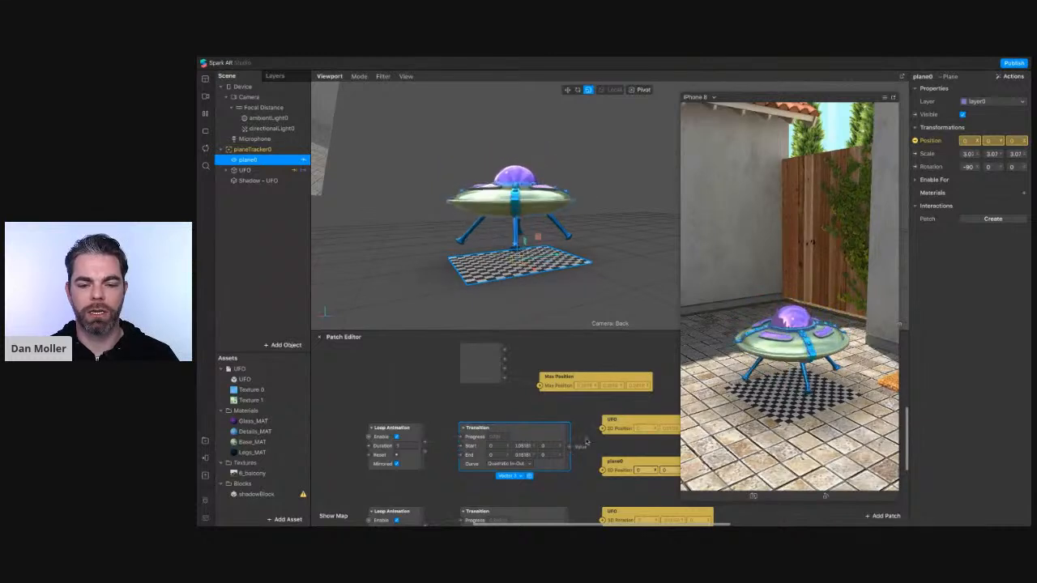
left_click(612, 432)
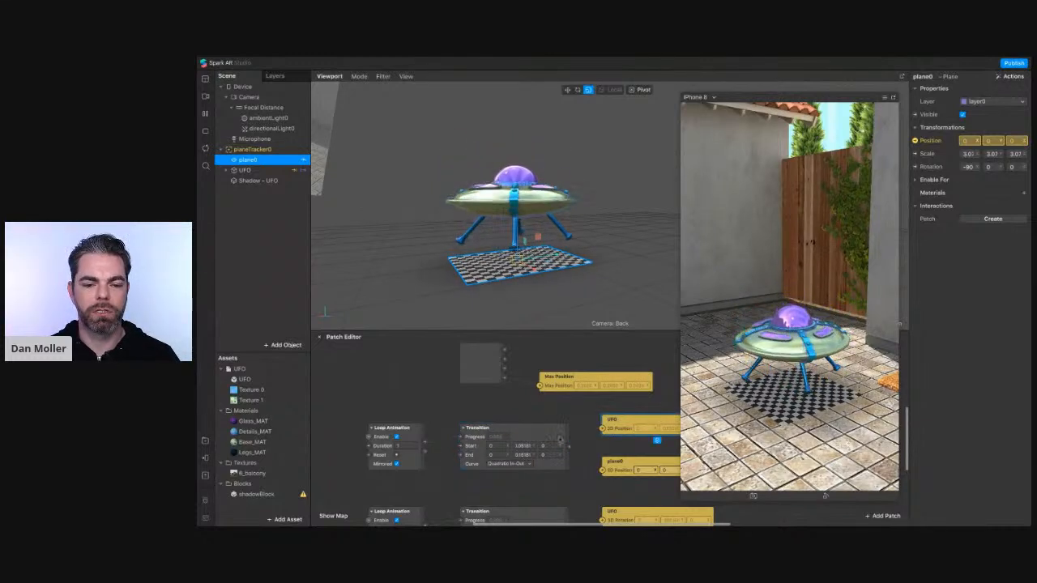
left_click_drag(571, 447, 603, 469)
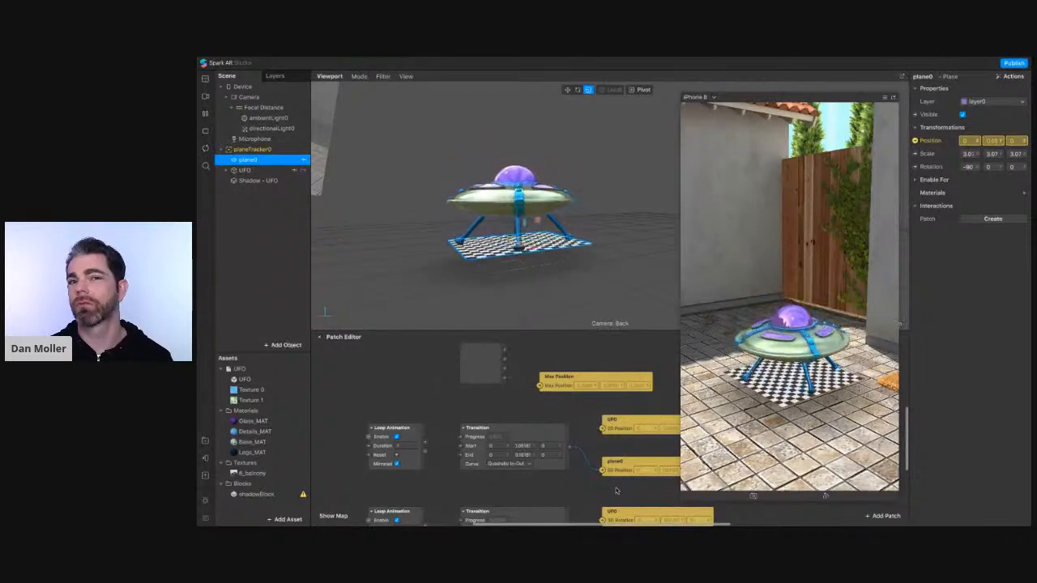
Examine the spin patches and the shadow's UFO object patch feeding the Bounding Box.
scroll(616, 490, "down", 3)
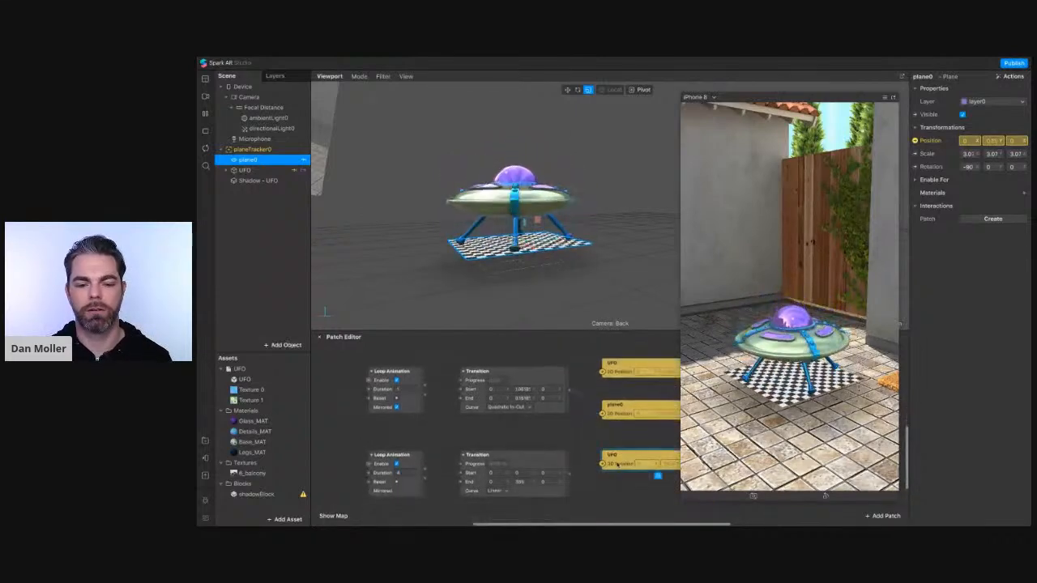
mouse_move(631, 508)
scroll(466, 428, "up", 6)
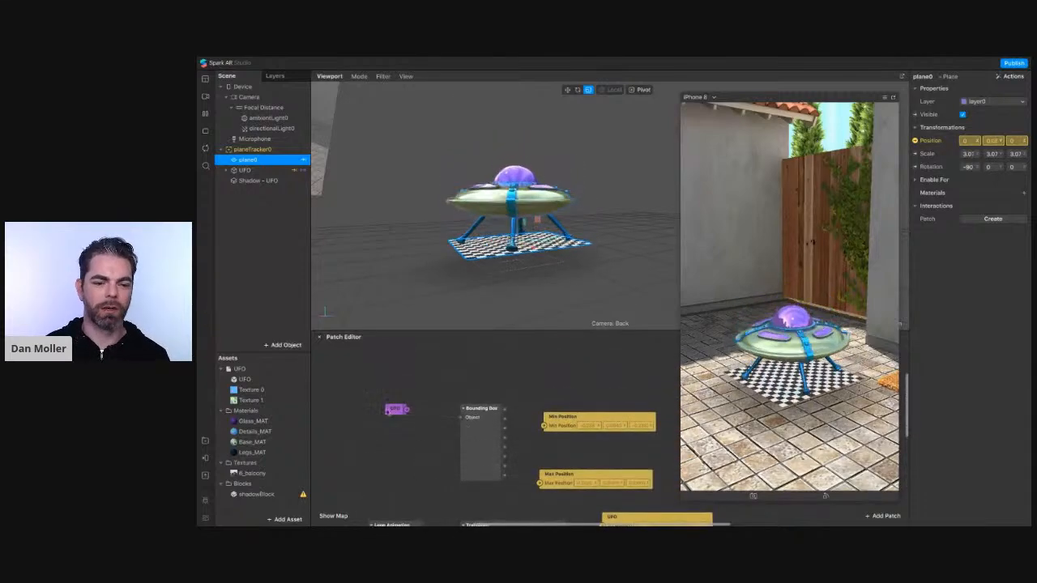
left_click(390, 410)
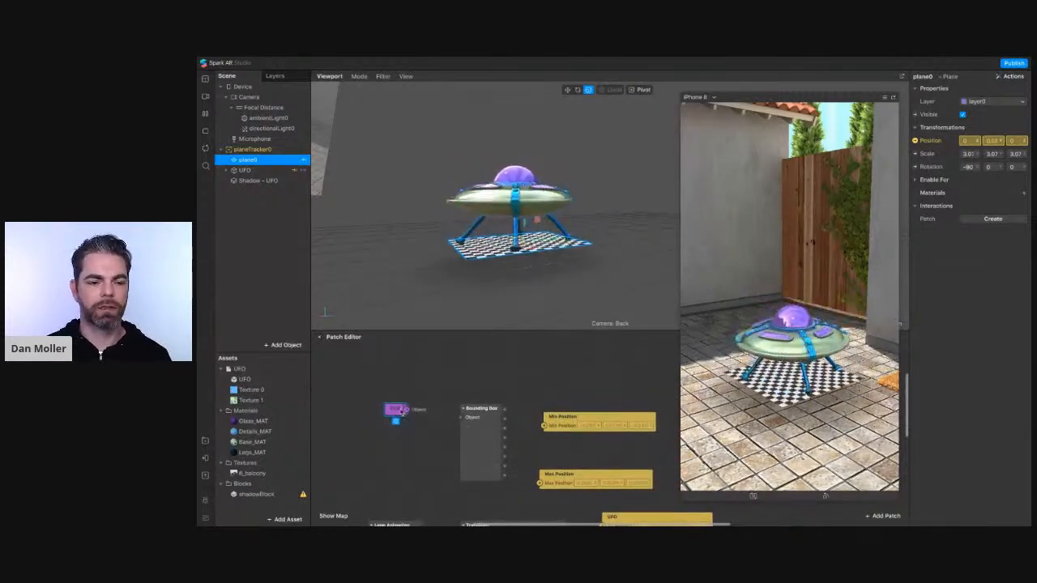
Create an object patch for plane0 below the UFO object patch beside the Bounding Box, and make plane0 invisible in the scene.
left_click(494, 438)
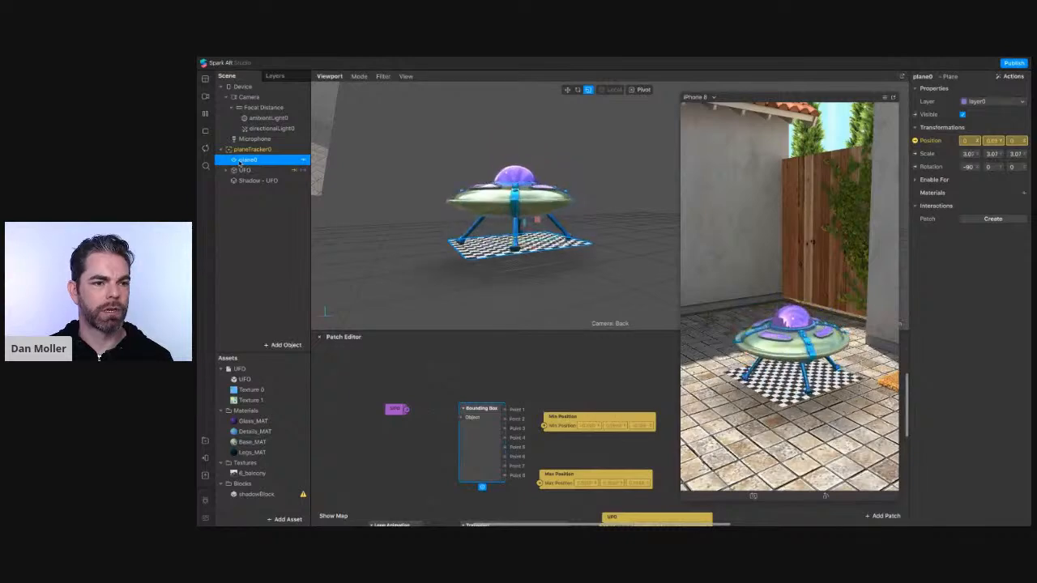
left_click_drag(242, 161, 461, 419)
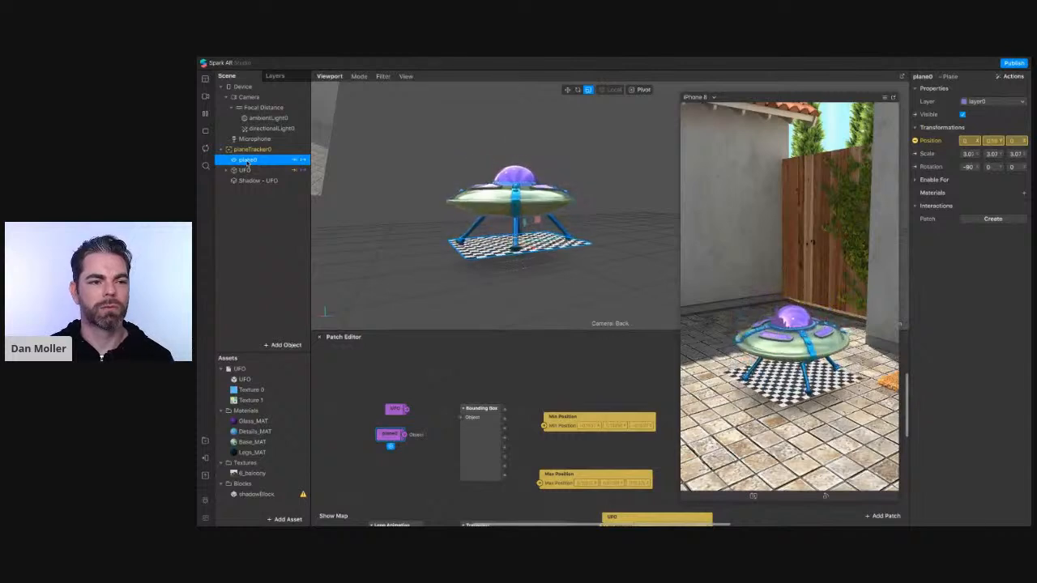
left_click(962, 115)
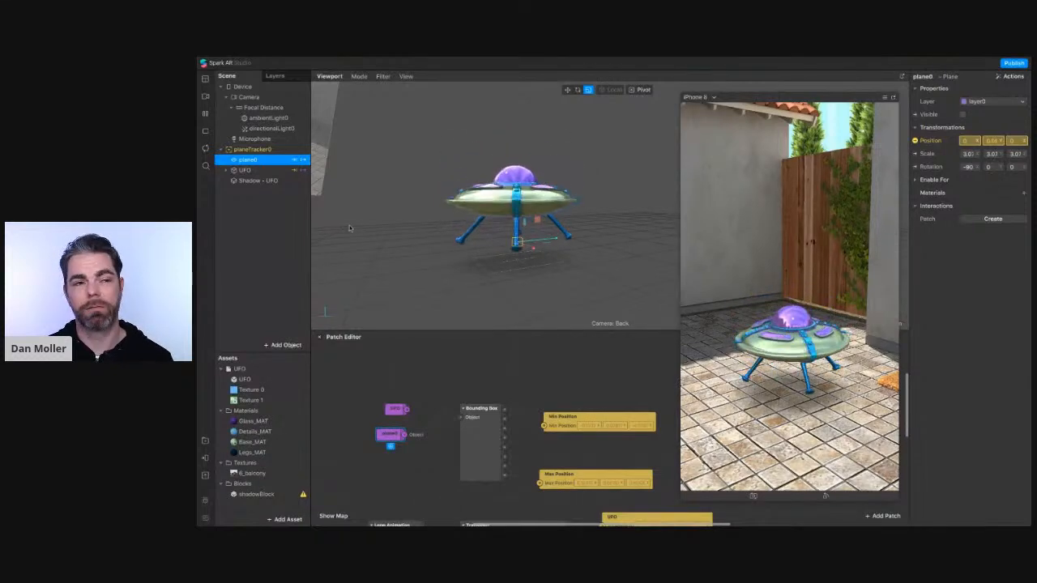
mouse_move(251, 58)
left_click(282, 61)
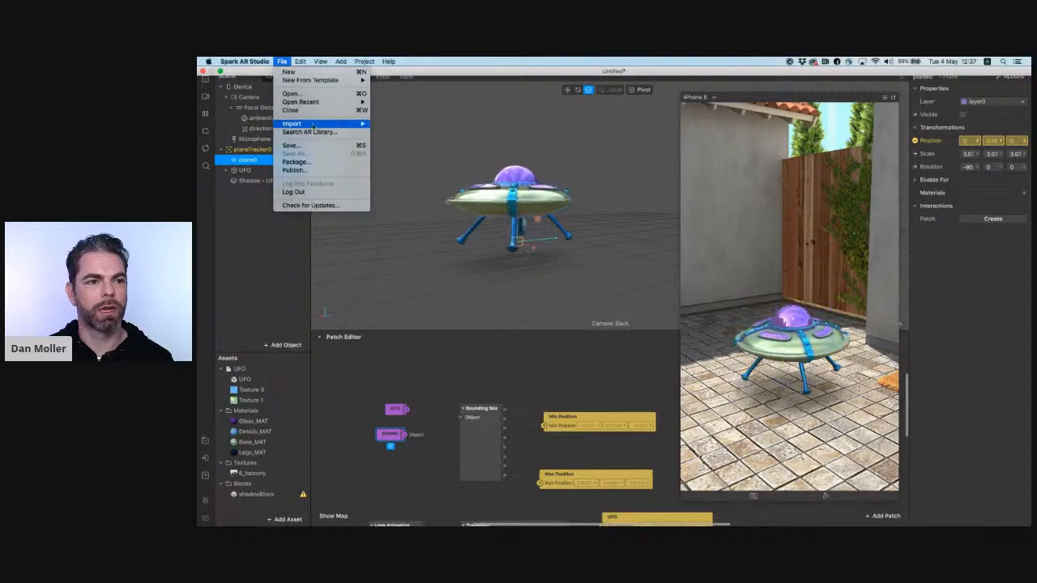
mouse_move(323, 85)
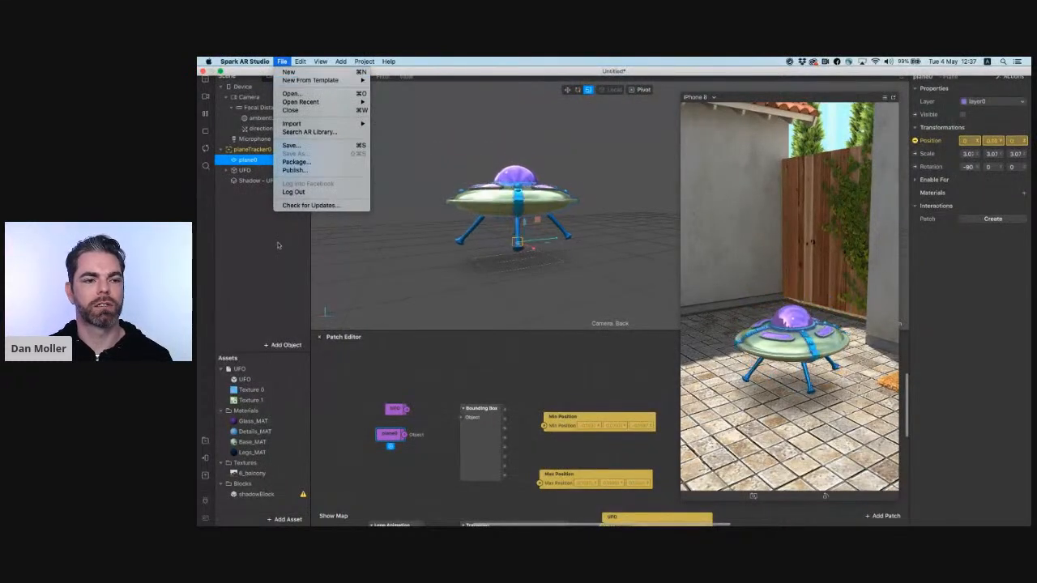
left_click(280, 247)
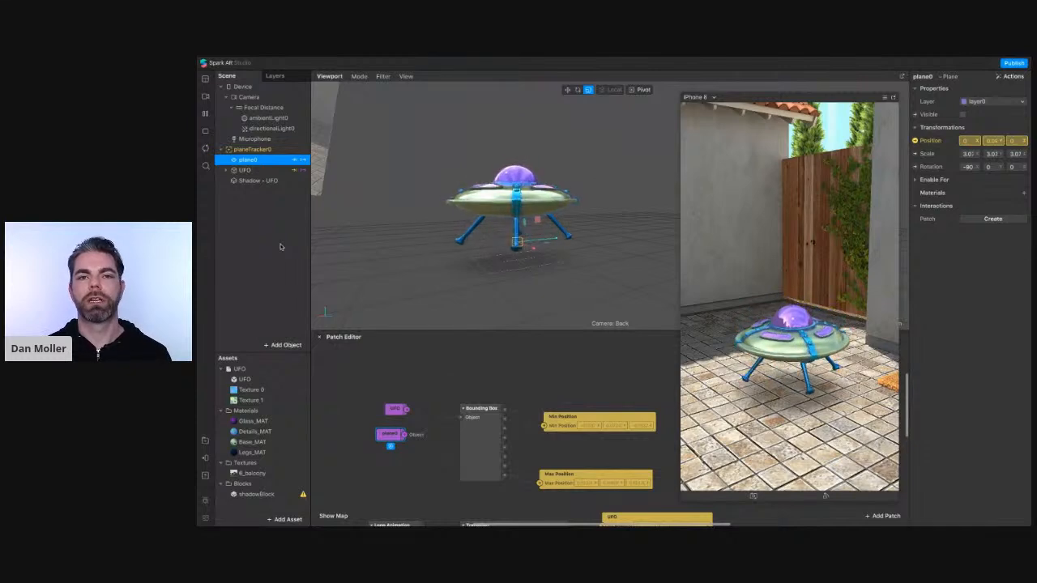